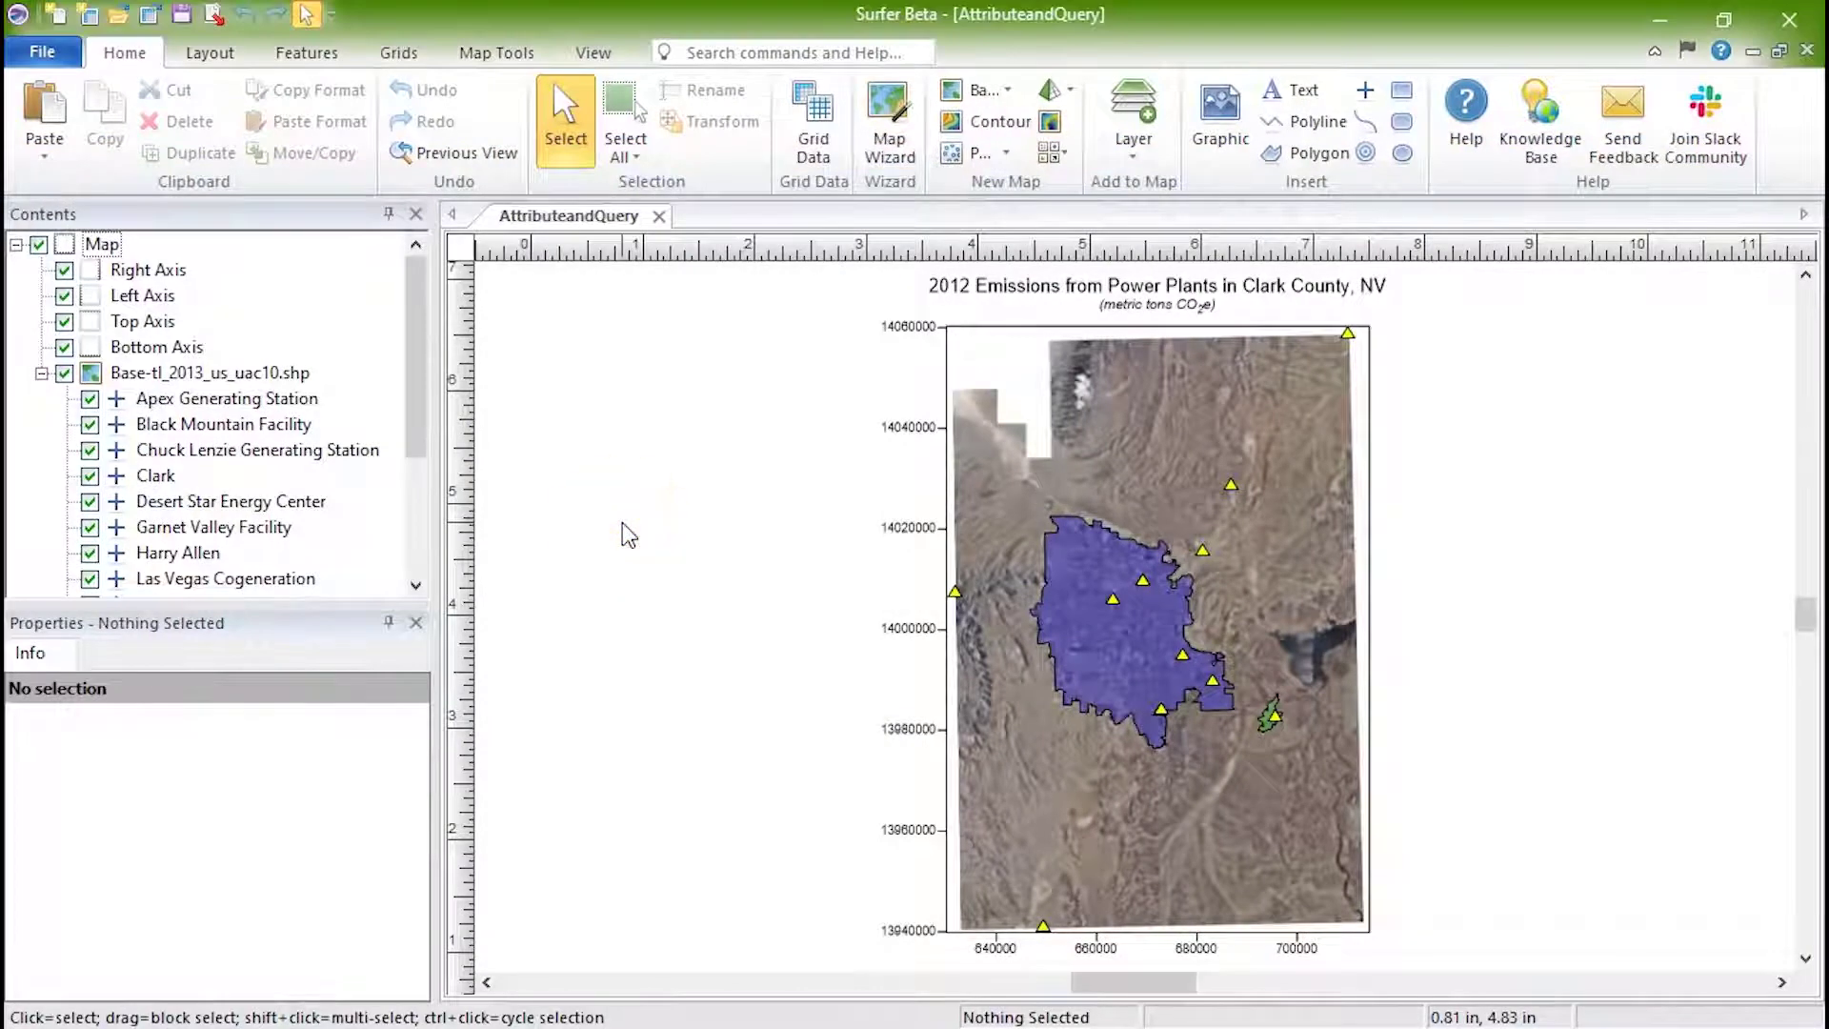
# Select the Base-tl_2013_us_uac10.shp layer in the Contents panel to view its properties
pyautogui.click(103, 379)
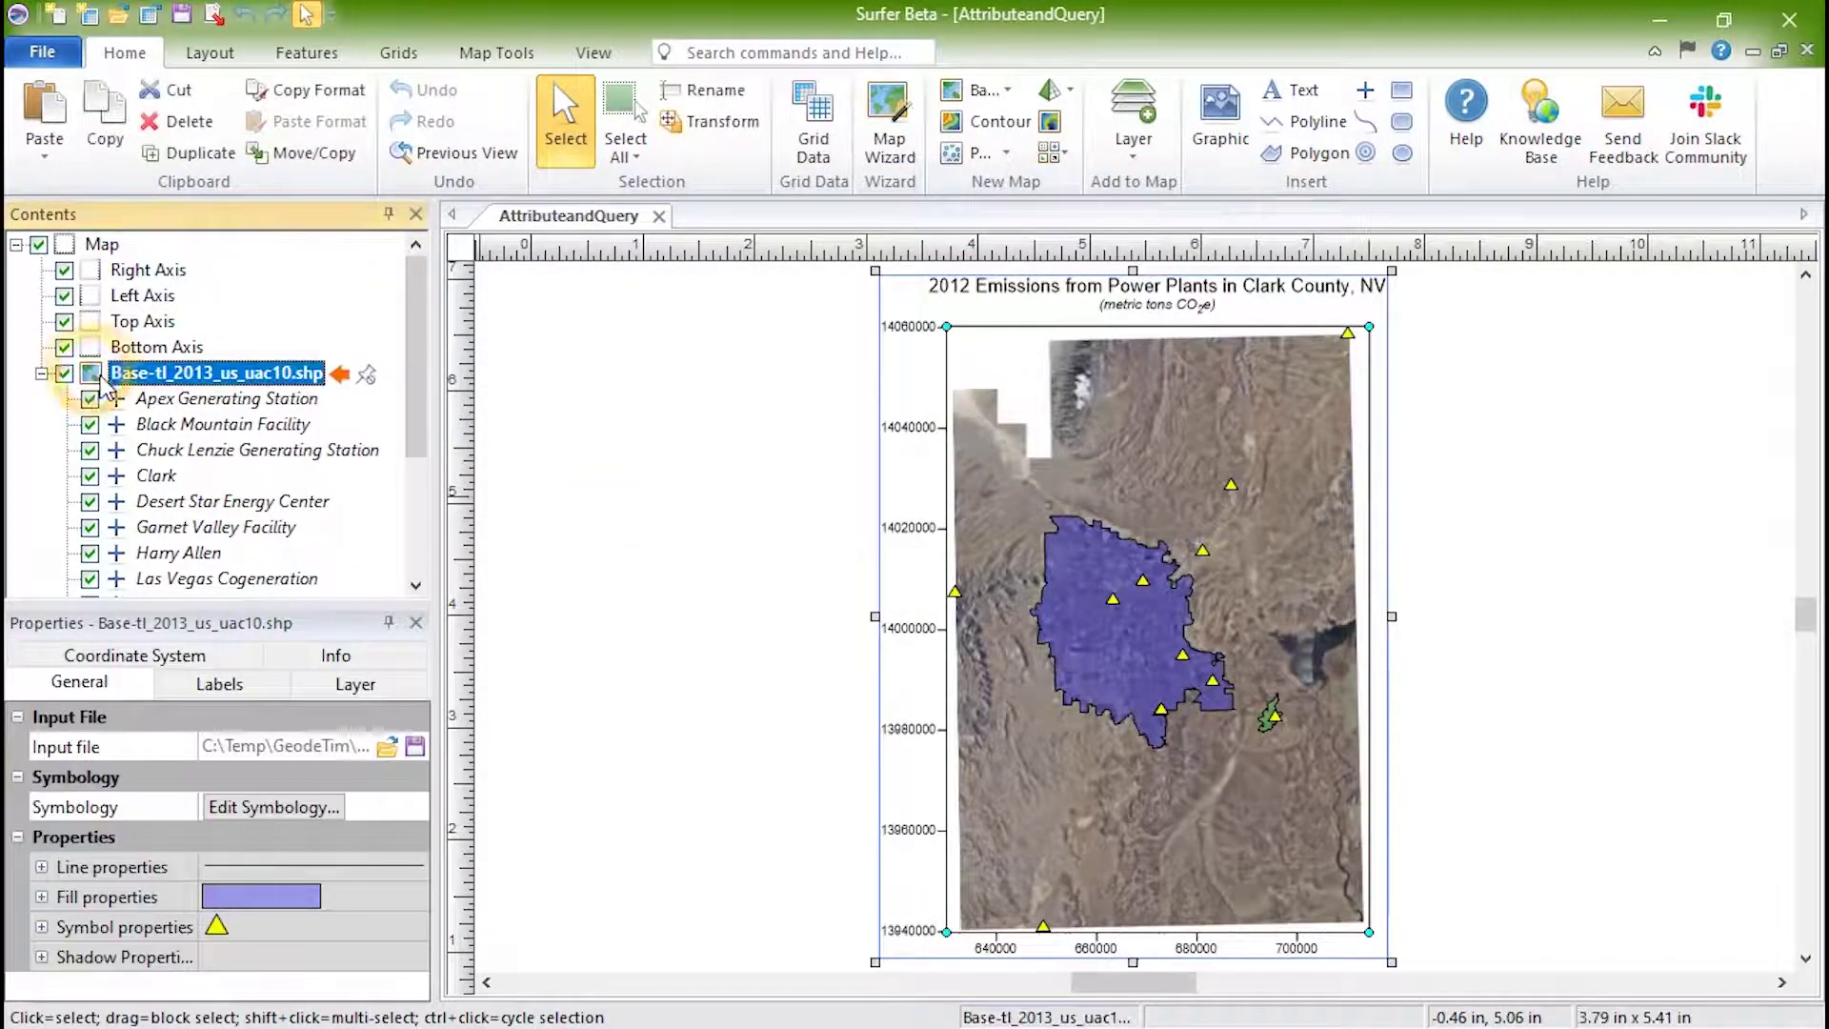
# Open the Base-tl_2013_us_uac10.shp attribute table from the Map Tools Layer Tools group
pyautogui.click(503, 51)
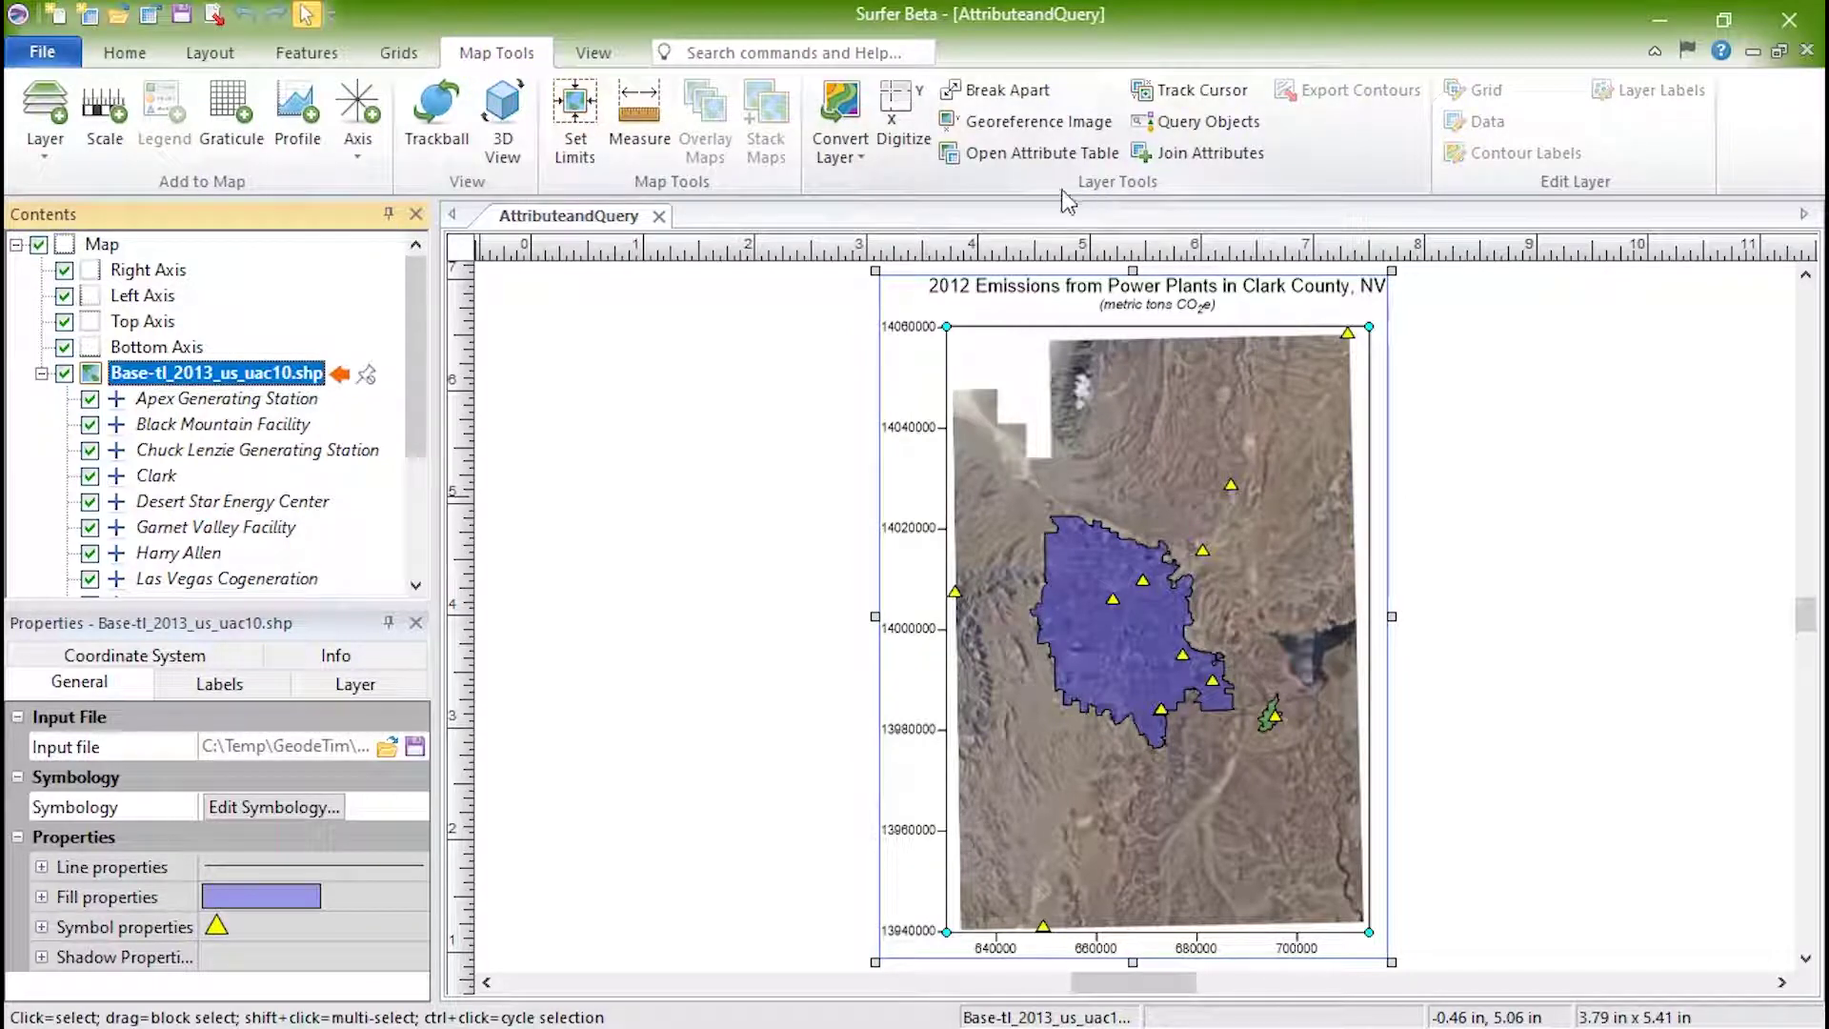
pyautogui.click(1009, 158)
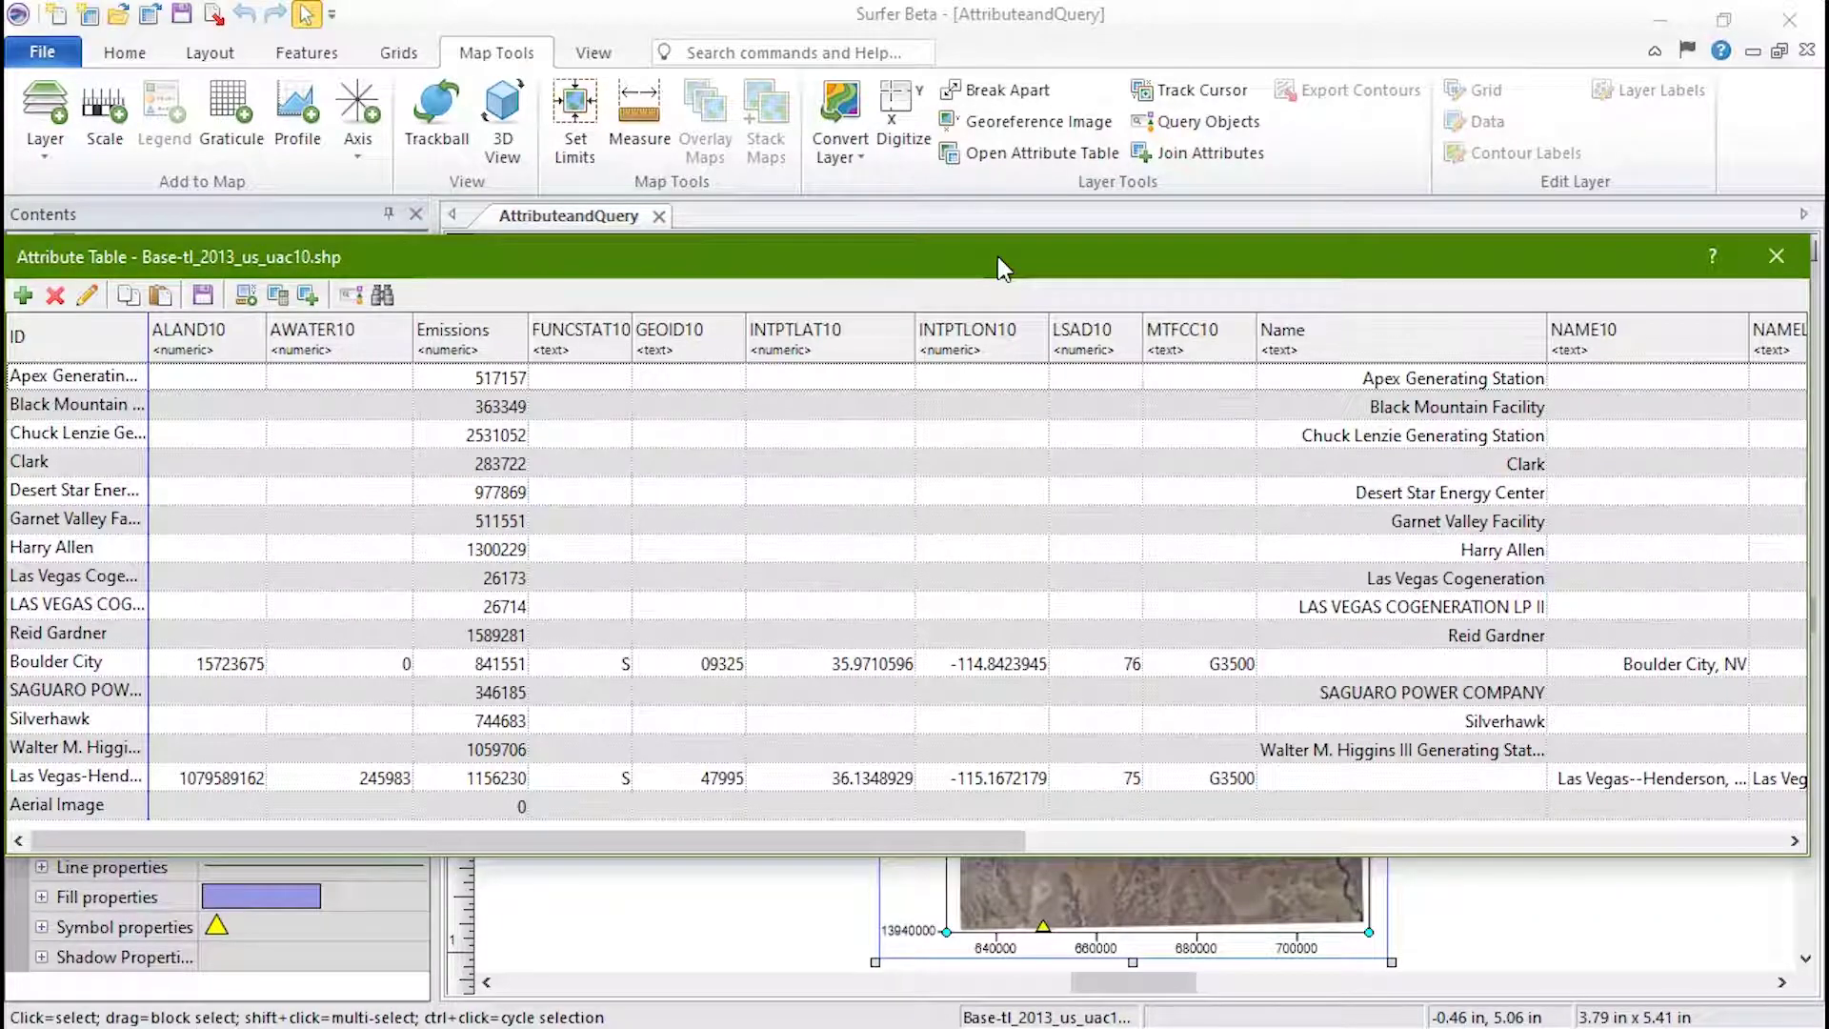
# Move the attribute table aside and show Apex Generating Station's Info, with Emissions 517157
pyautogui.moveTo(1003, 269); pyautogui.dragTo(1453, 310)
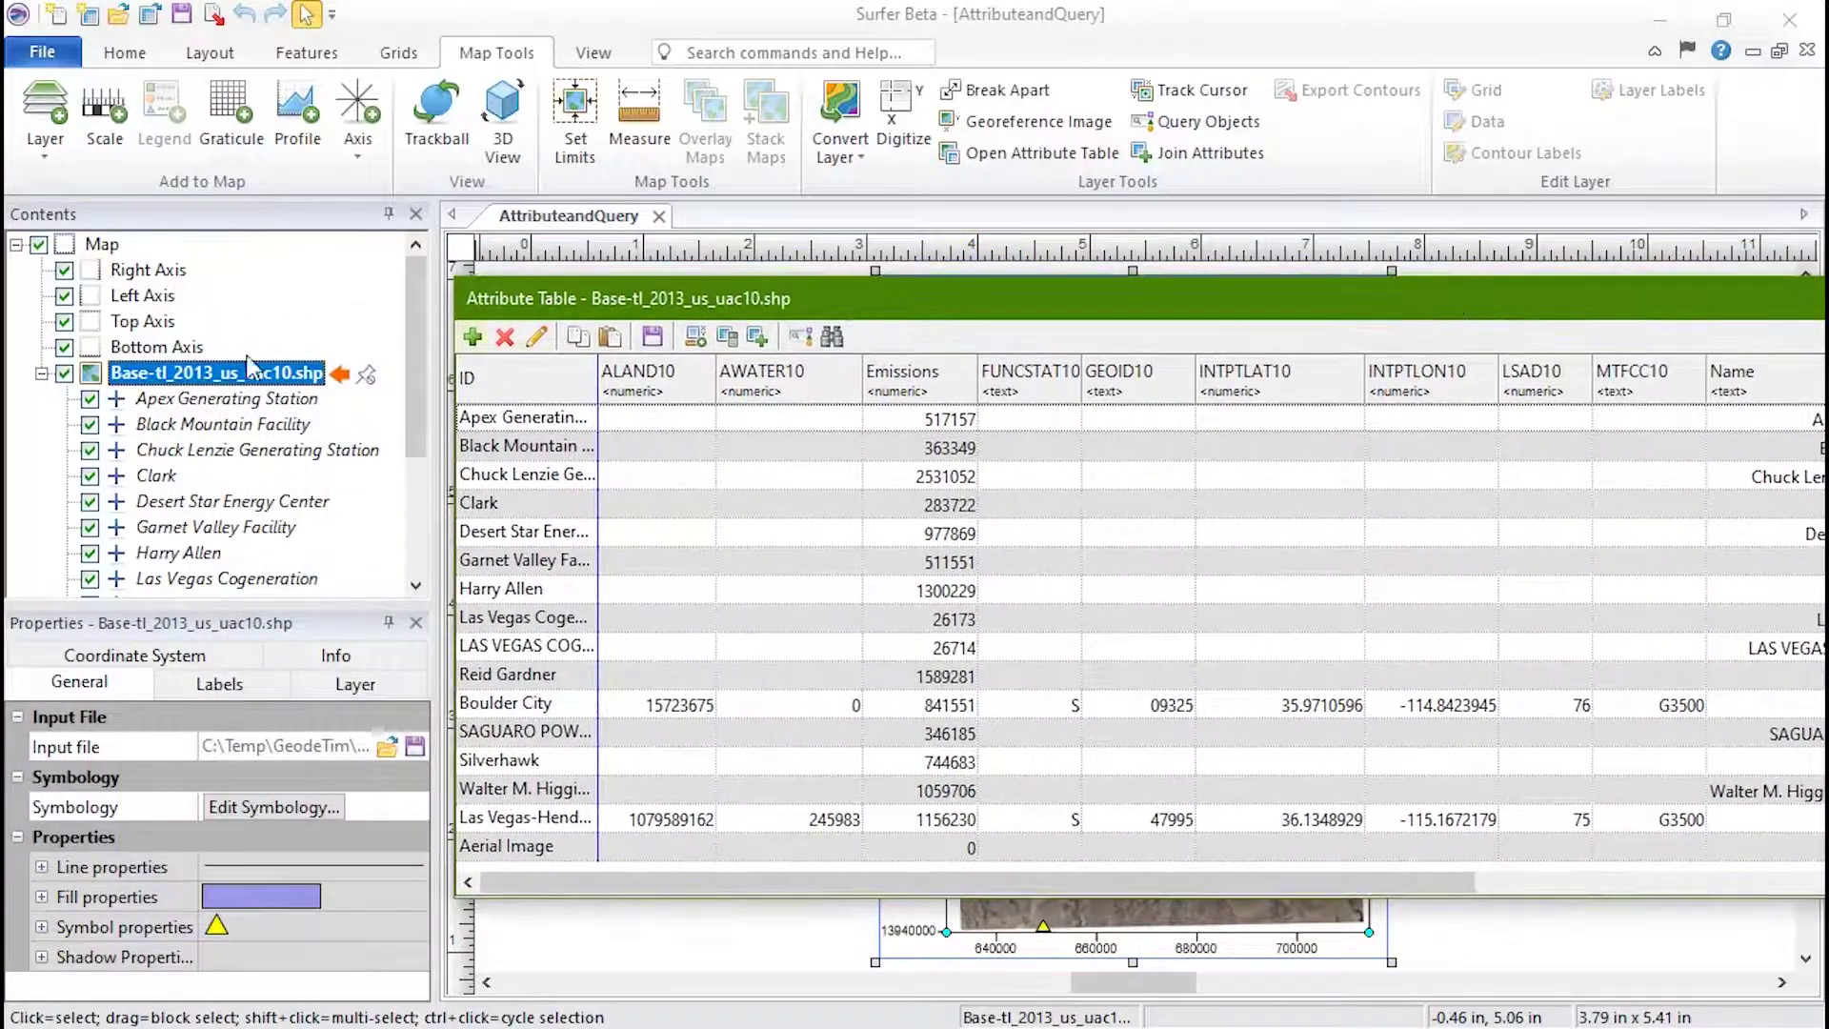
pyautogui.click(122, 401)
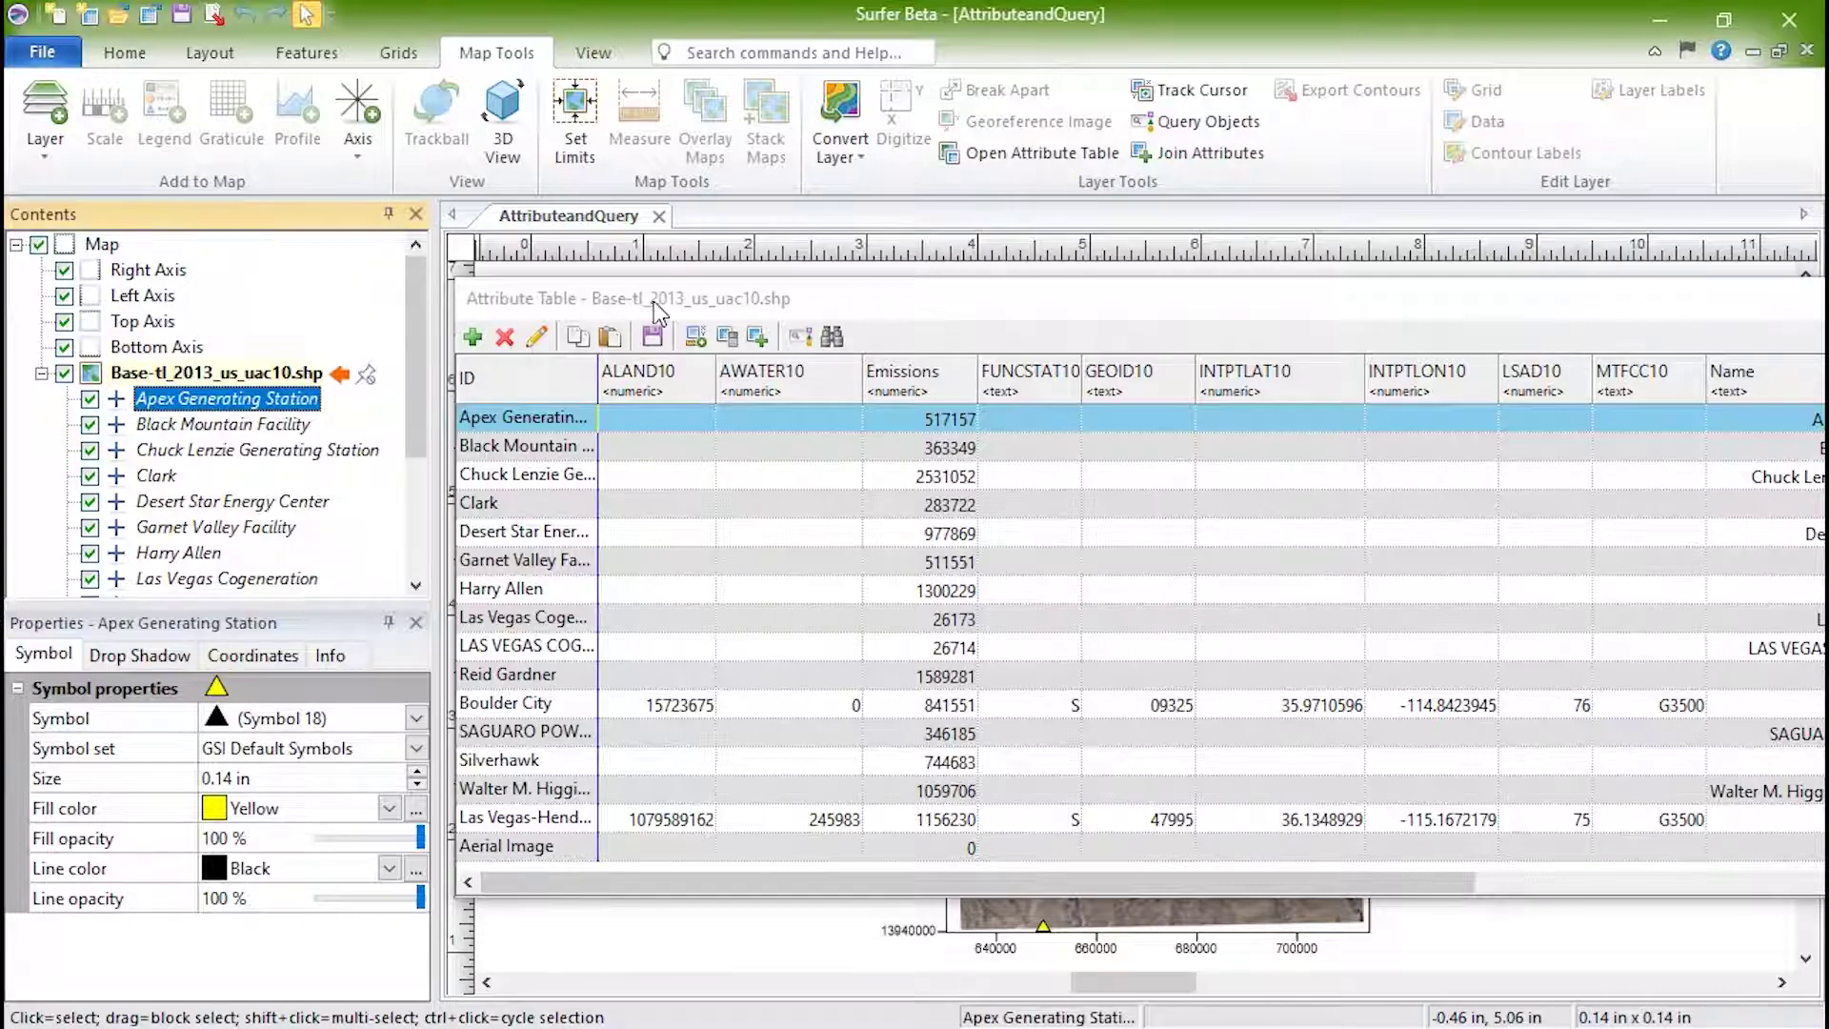
pyautogui.moveTo(650, 301); pyautogui.dragTo(1563, 331)
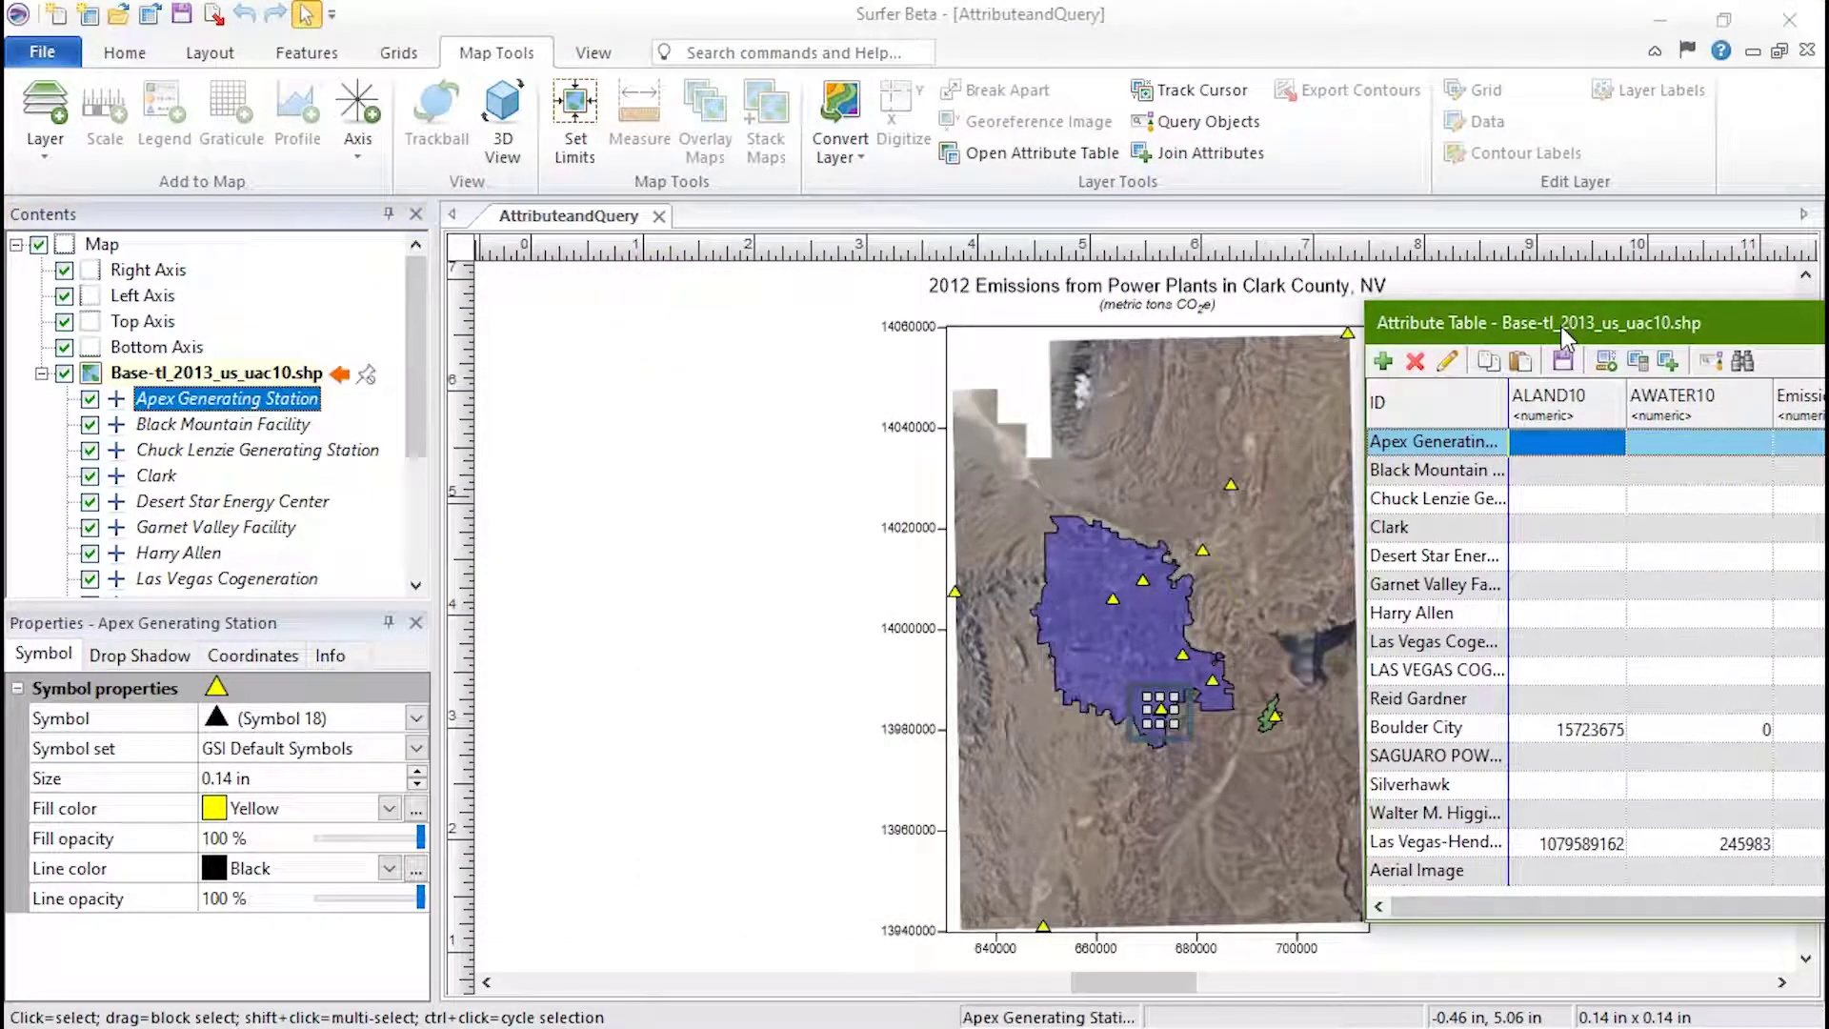
pyautogui.moveTo(1563, 335); pyautogui.dragTo(673, 288)
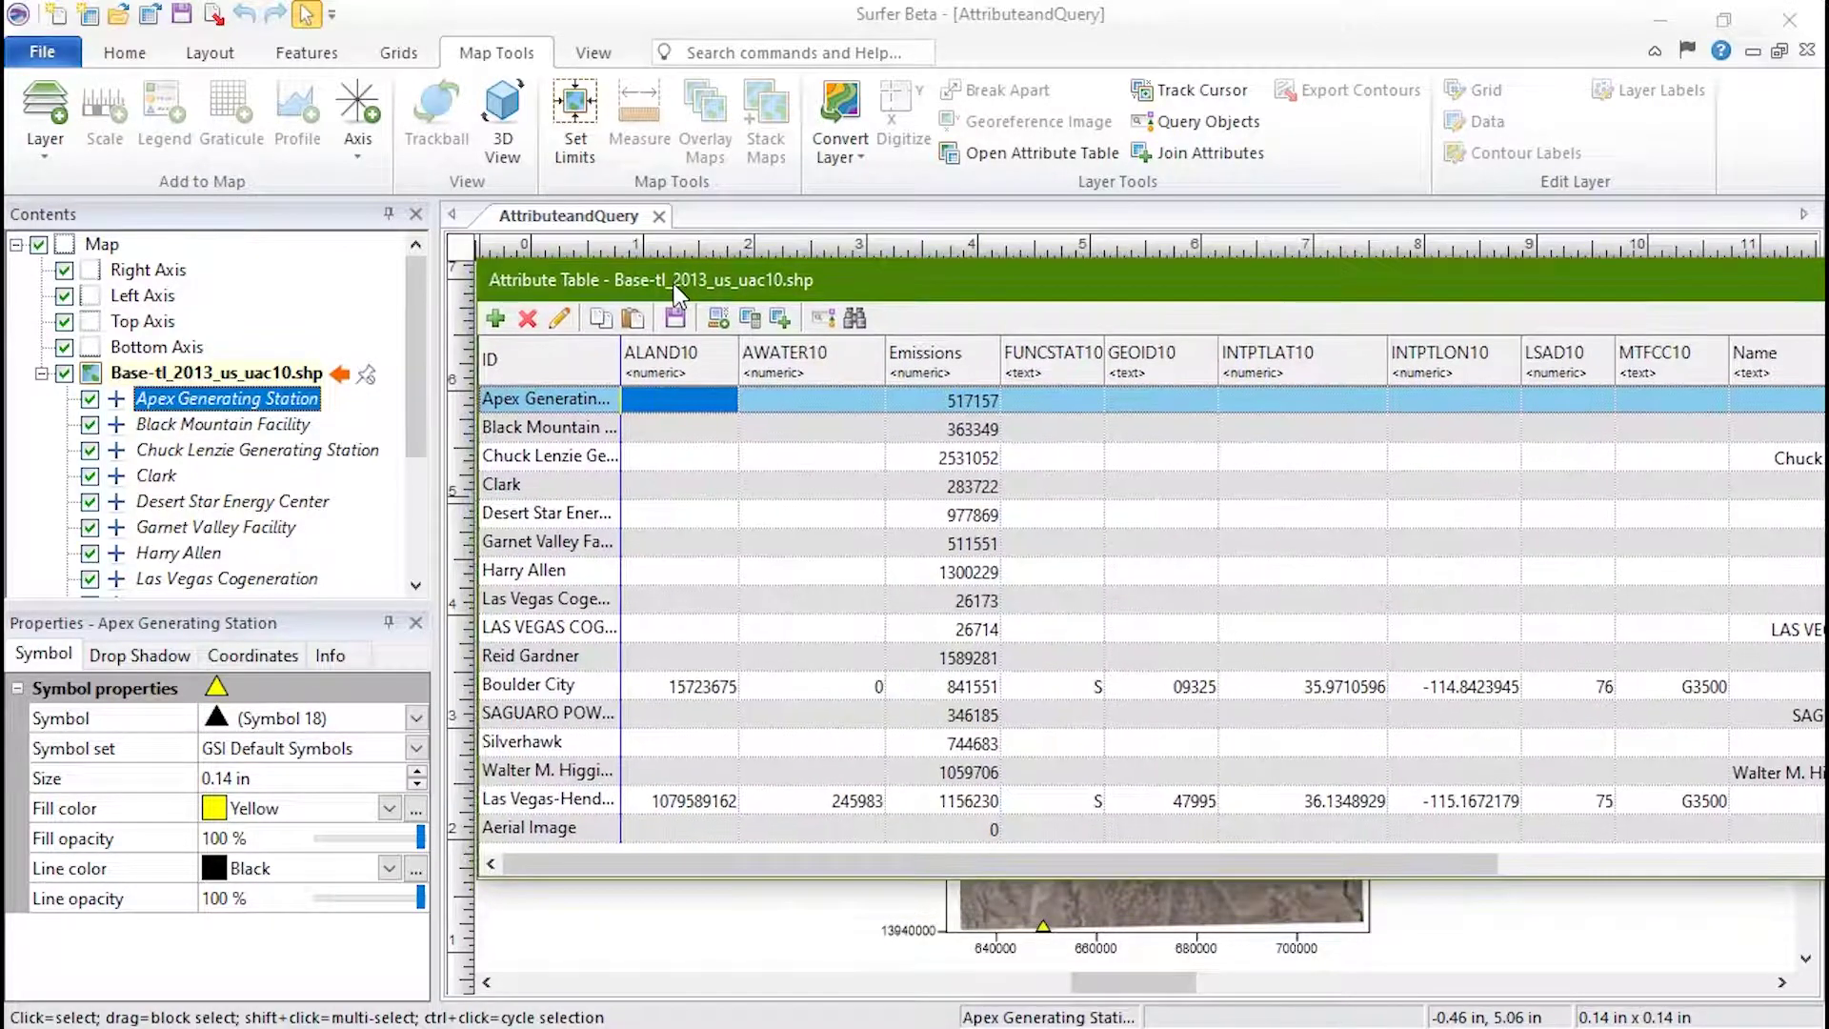
pyautogui.click(349, 654)
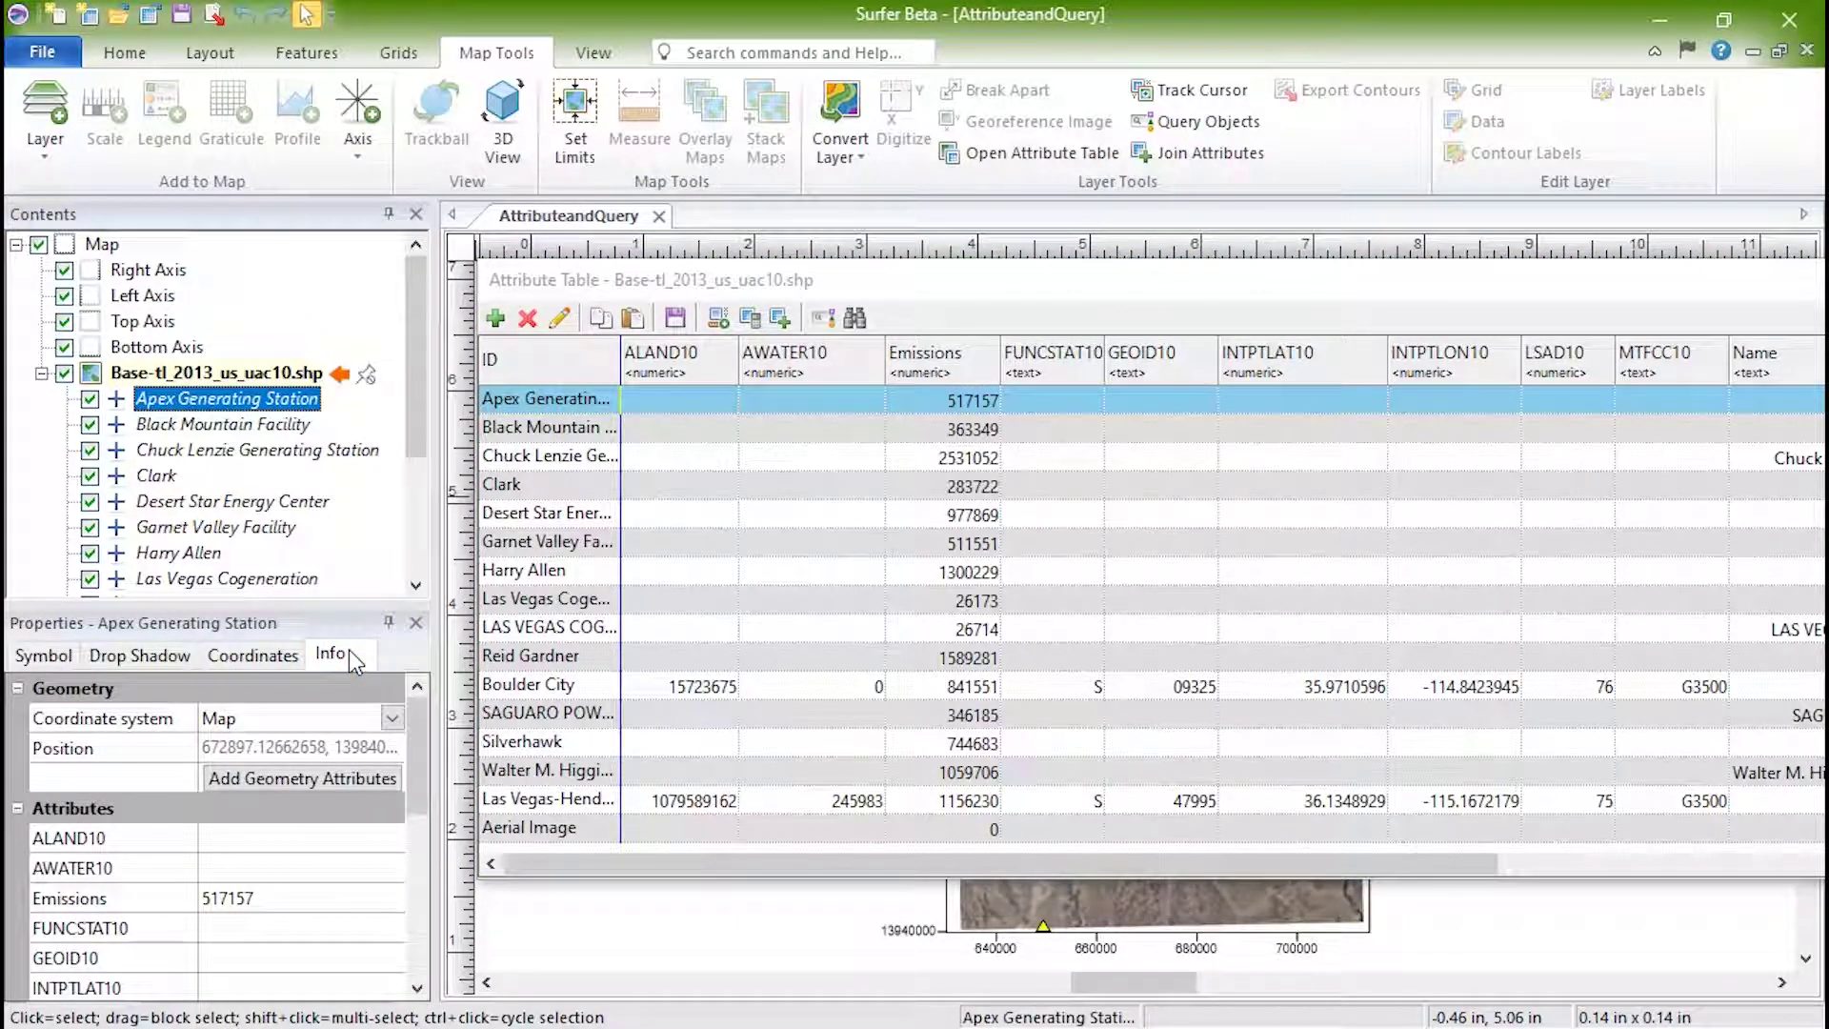
# Replace Apex Generating Station's Emissions value 517157 with 500000 in the attribute table
pyautogui.click(960, 402)
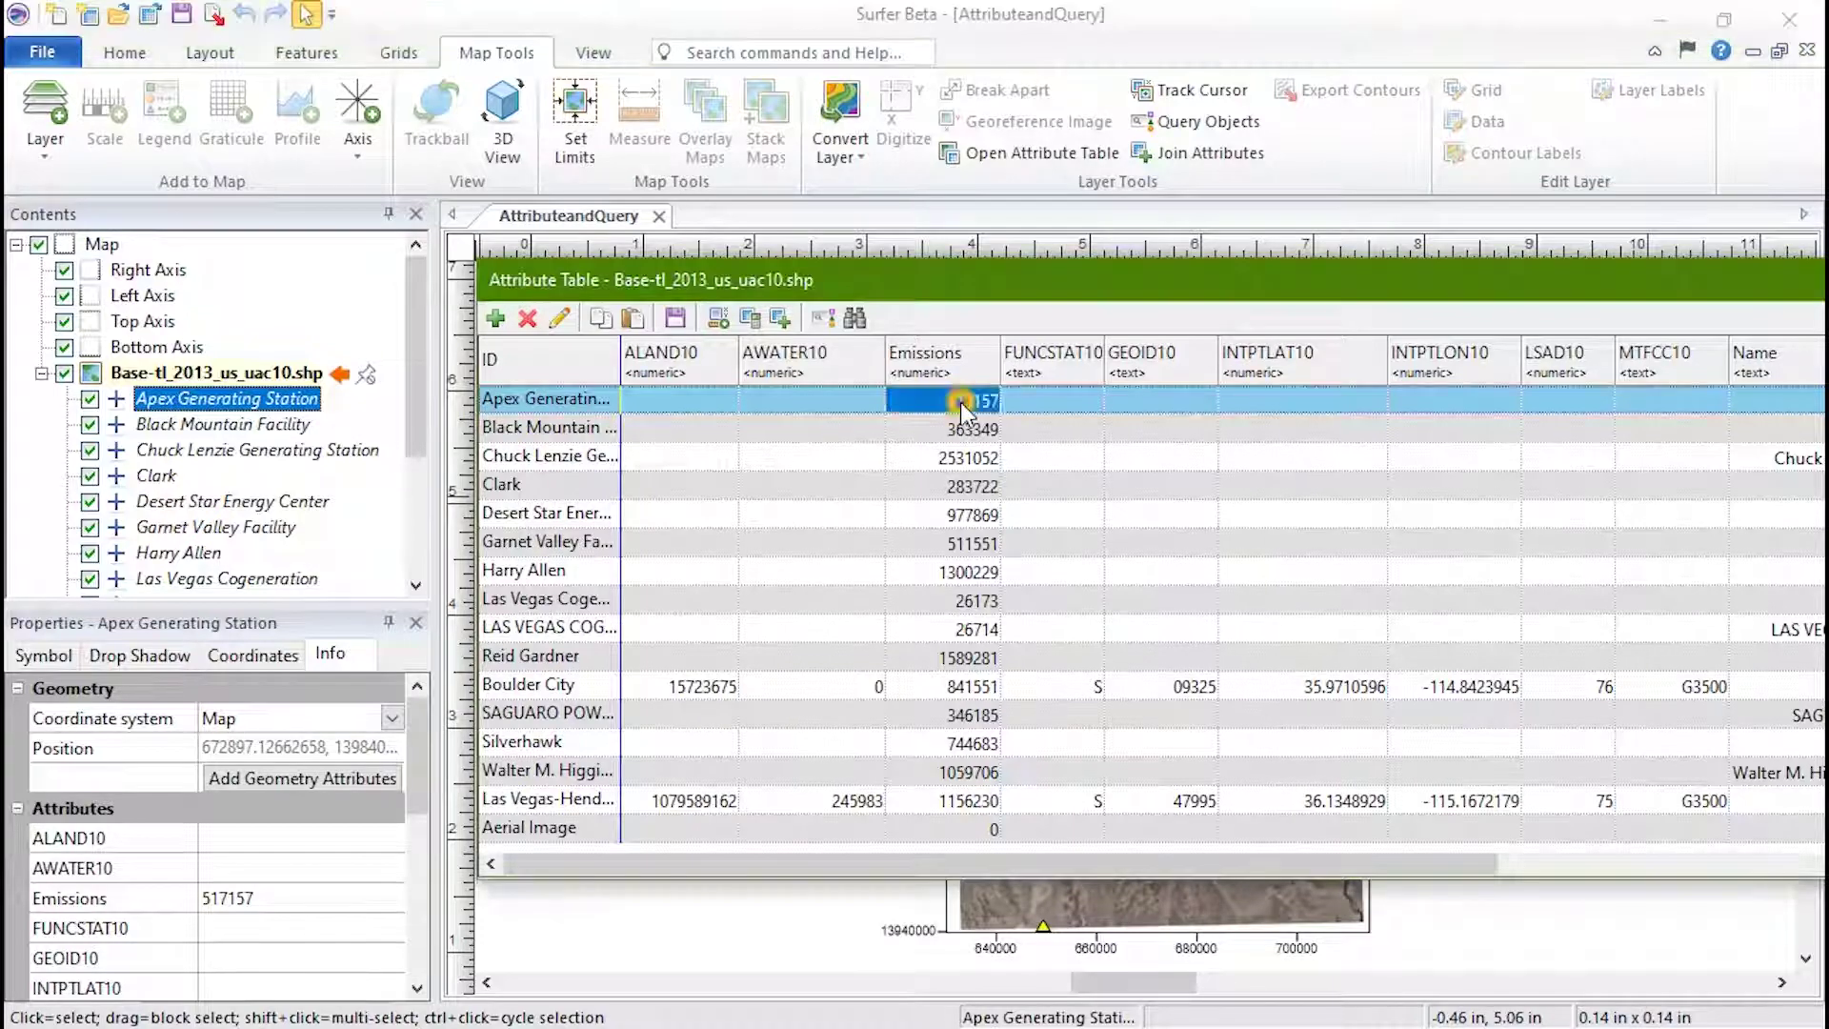
pyautogui.click(960, 400)
pyautogui.write('500000')
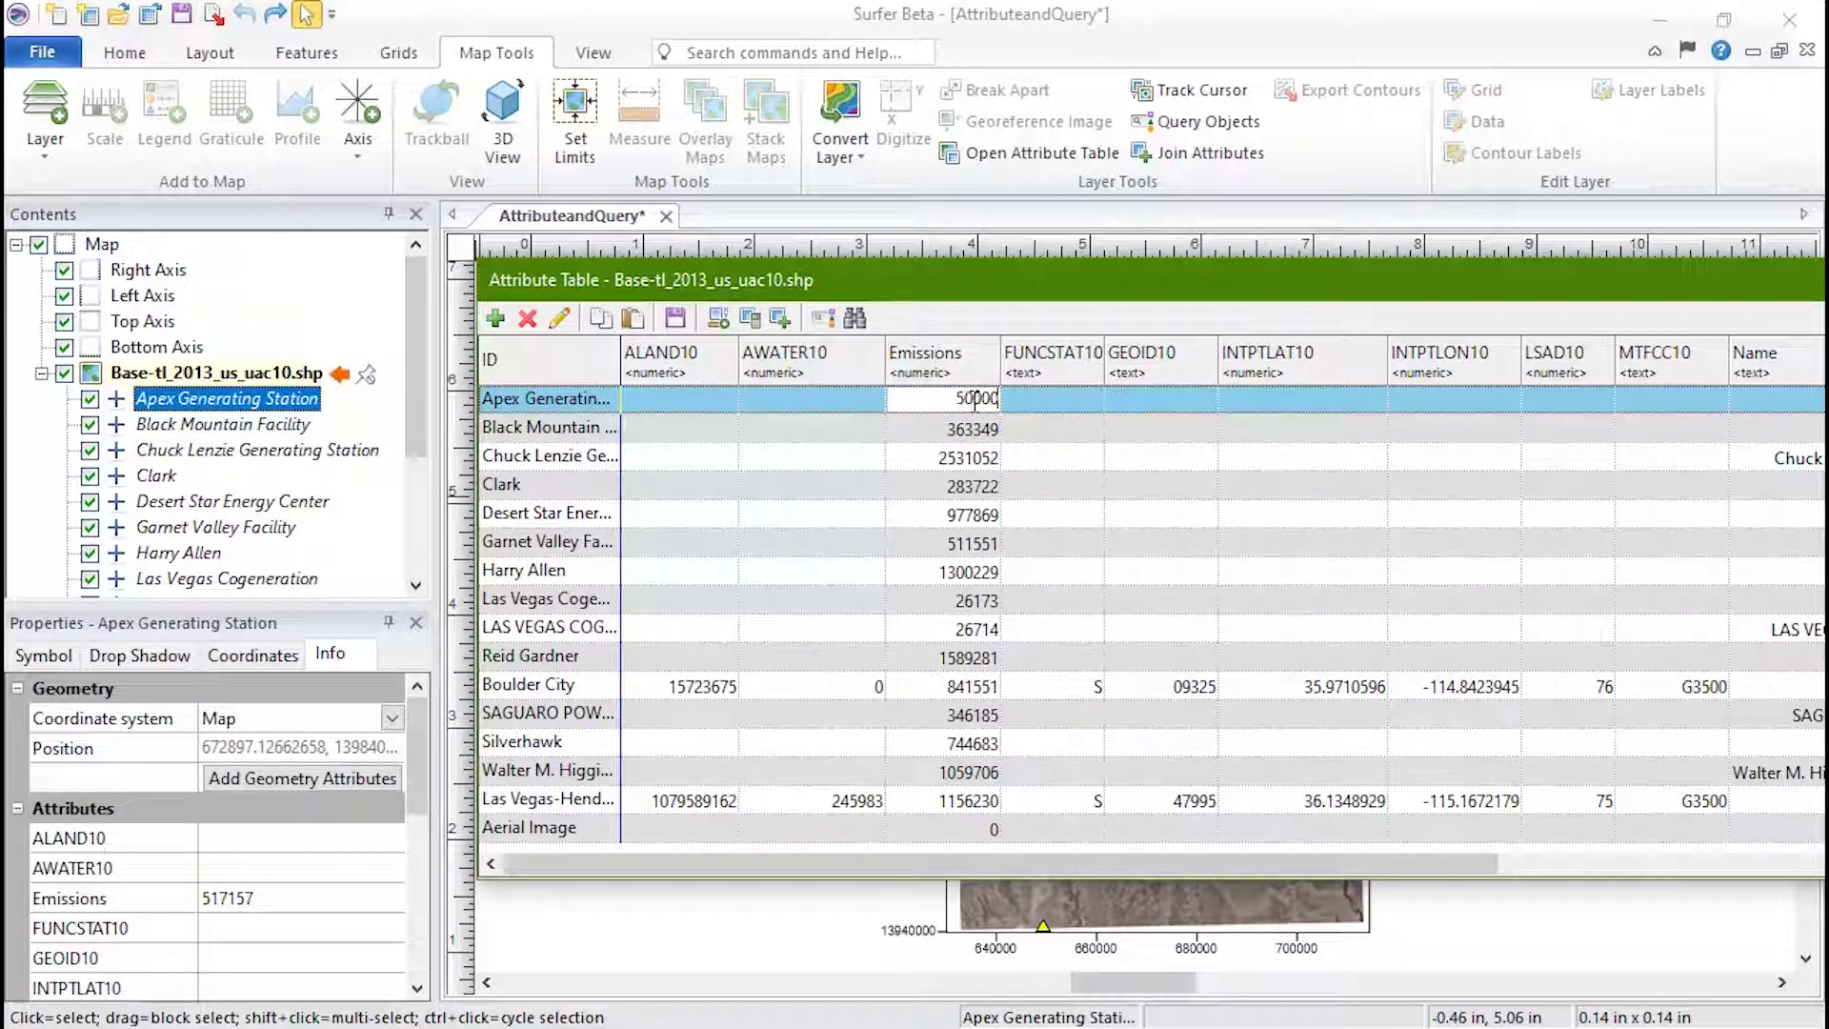
pyautogui.click(1053, 411)
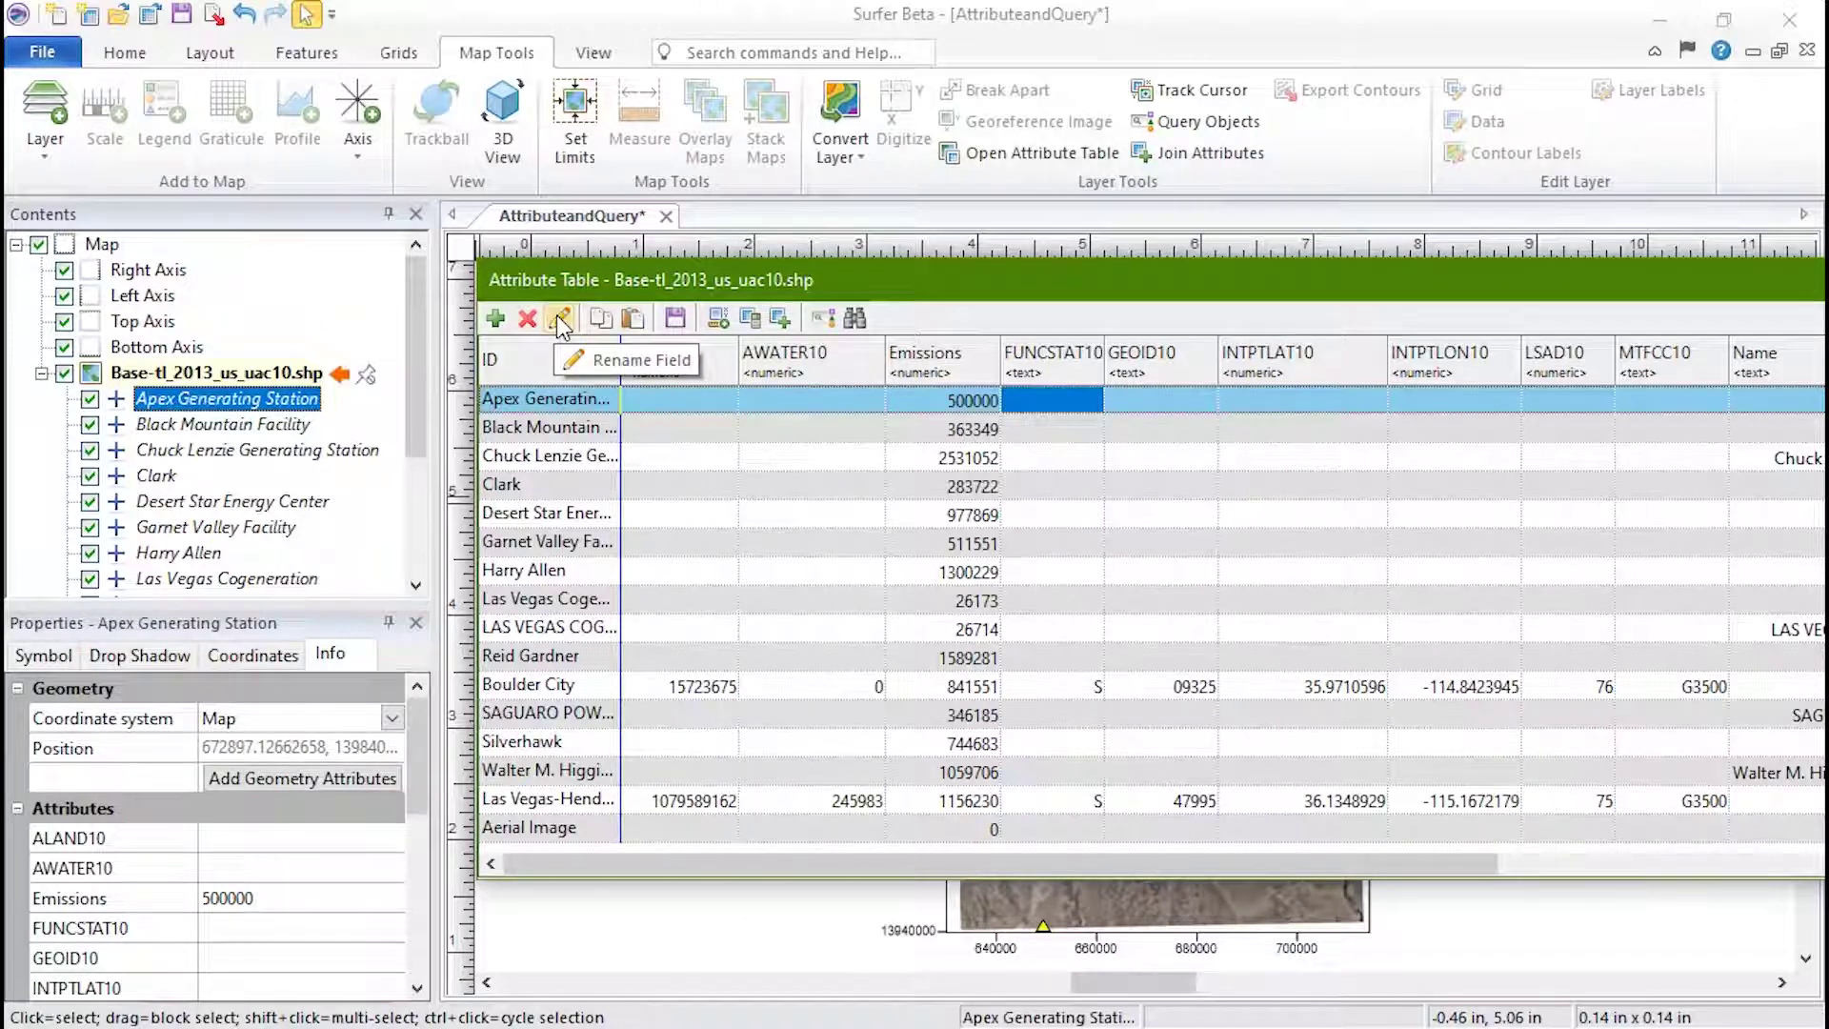
pyautogui.rightClick(700, 363)
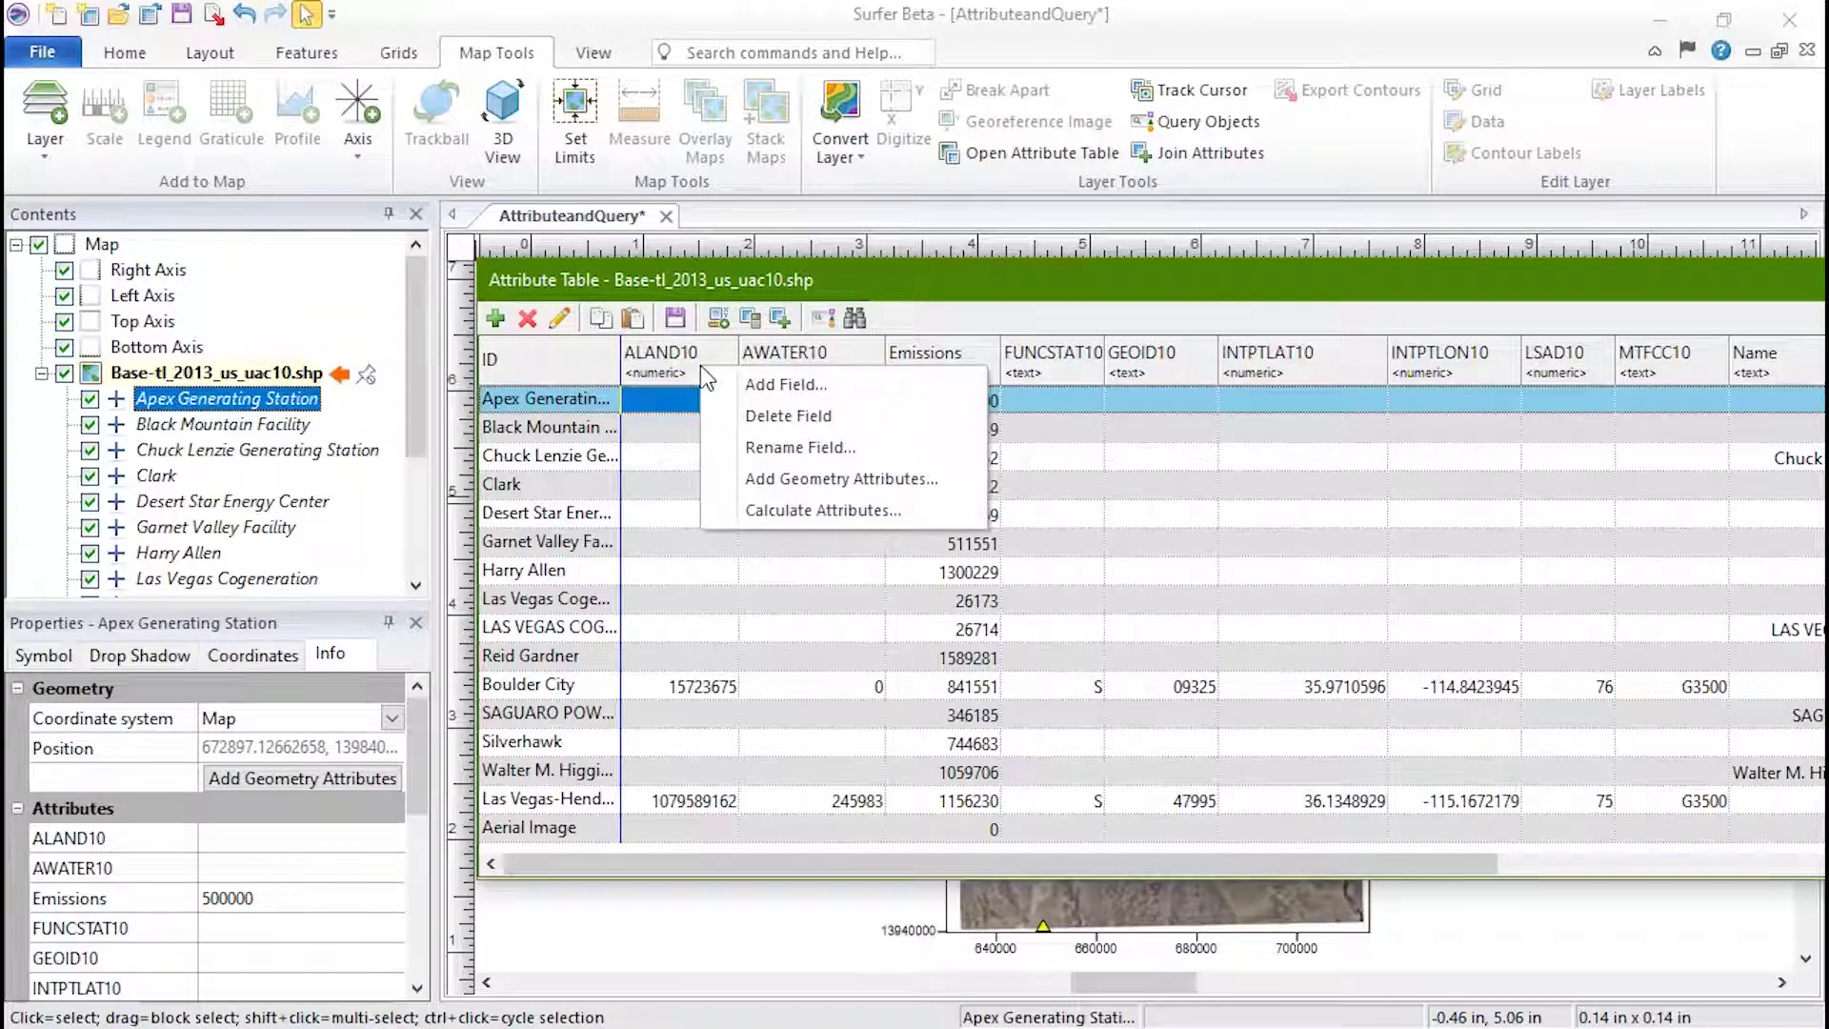
pyautogui.click(922, 456)
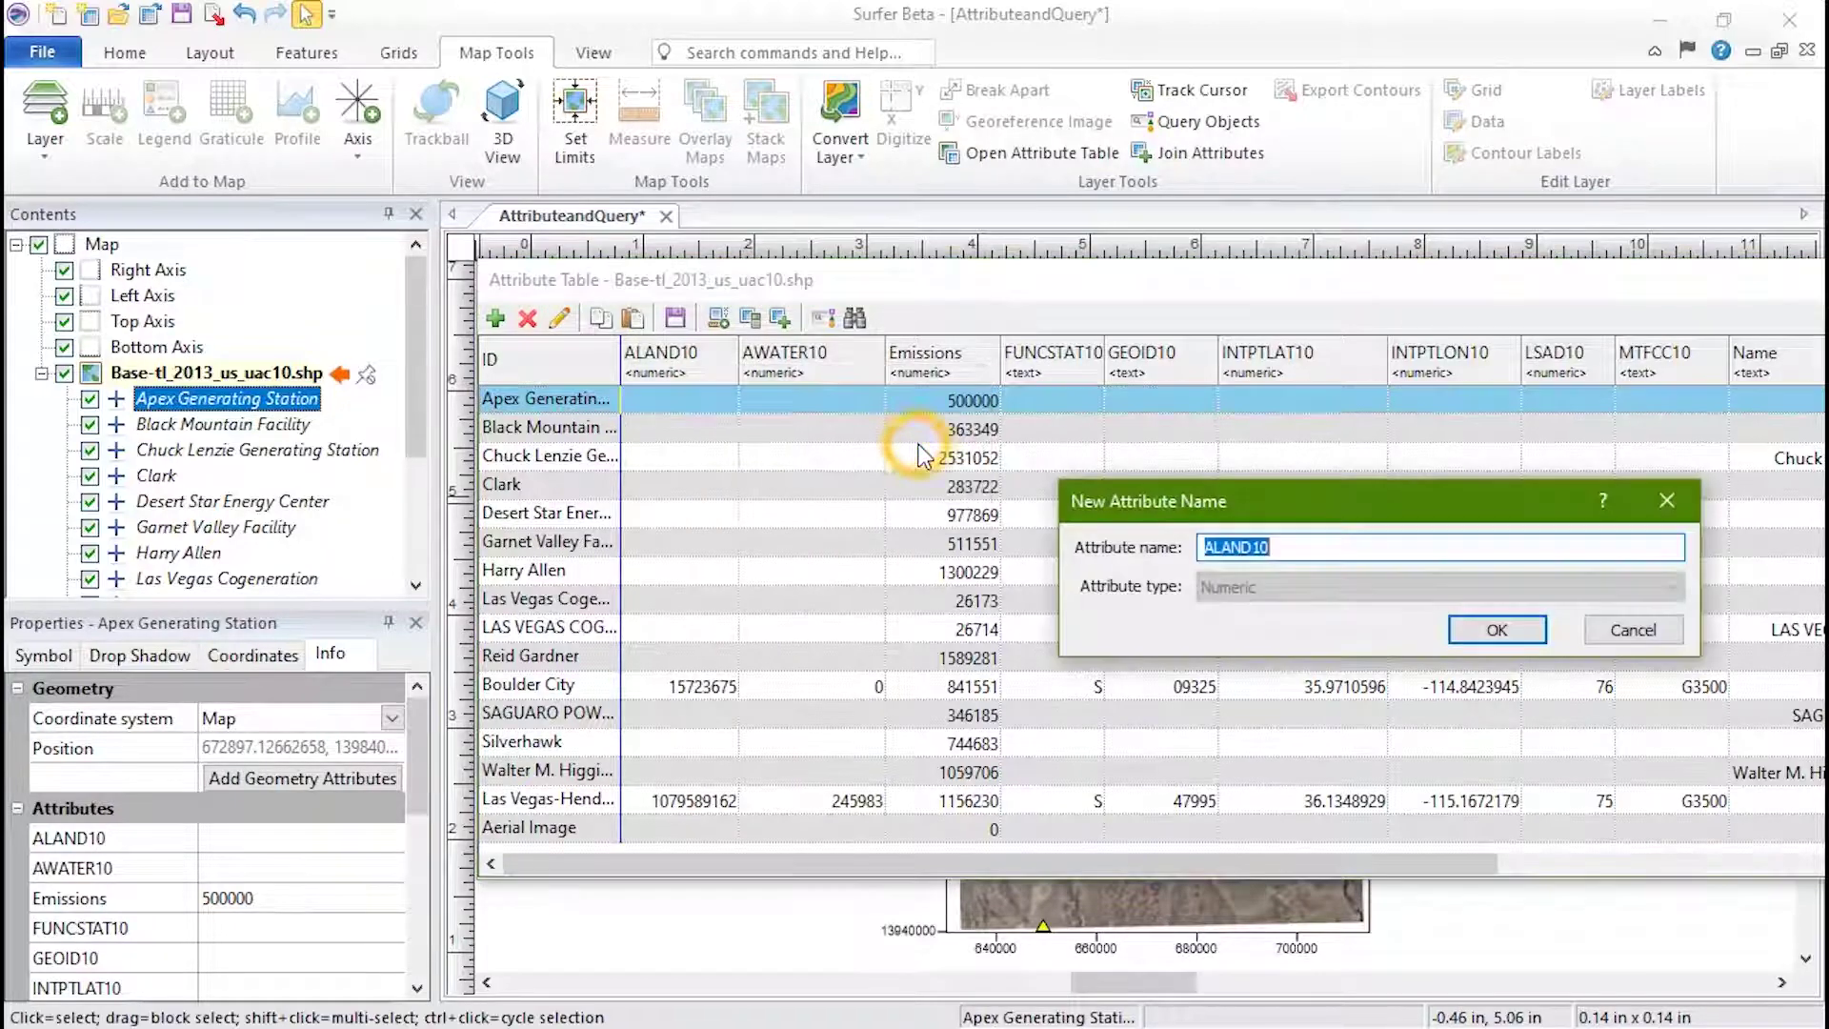
pyautogui.write('Parcel ID')
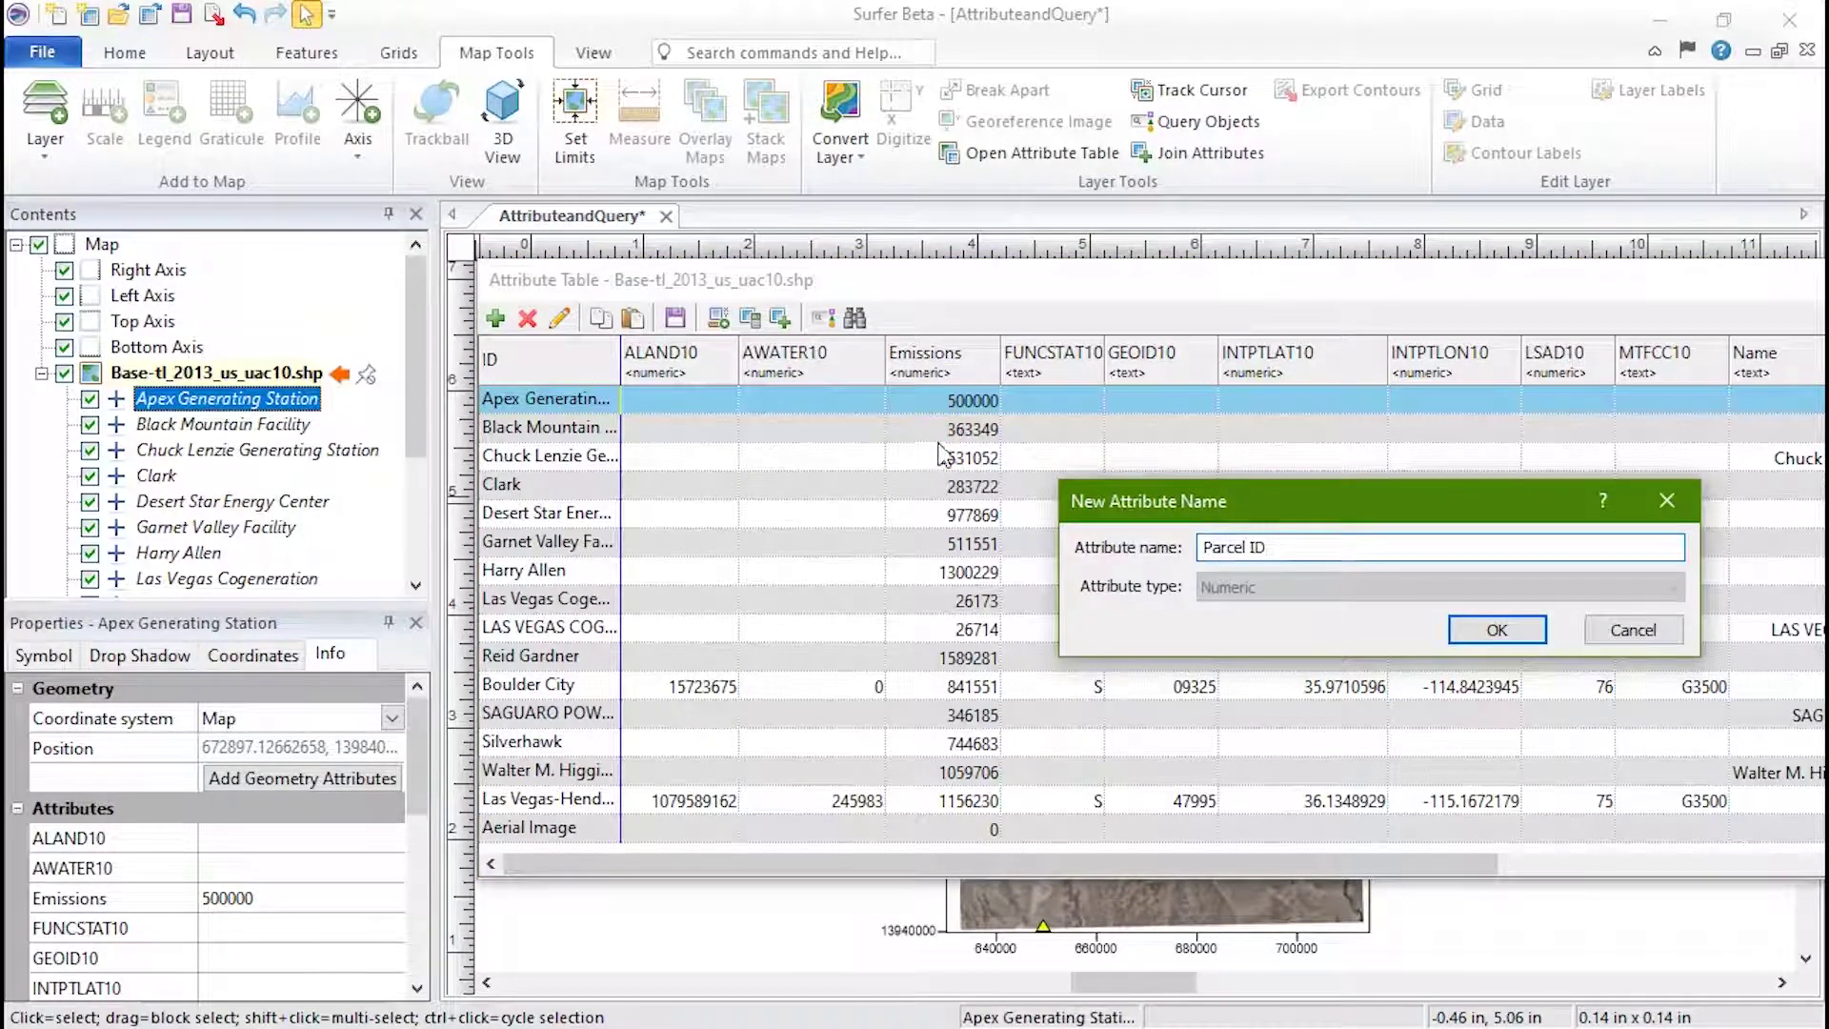
pyautogui.click(1498, 629)
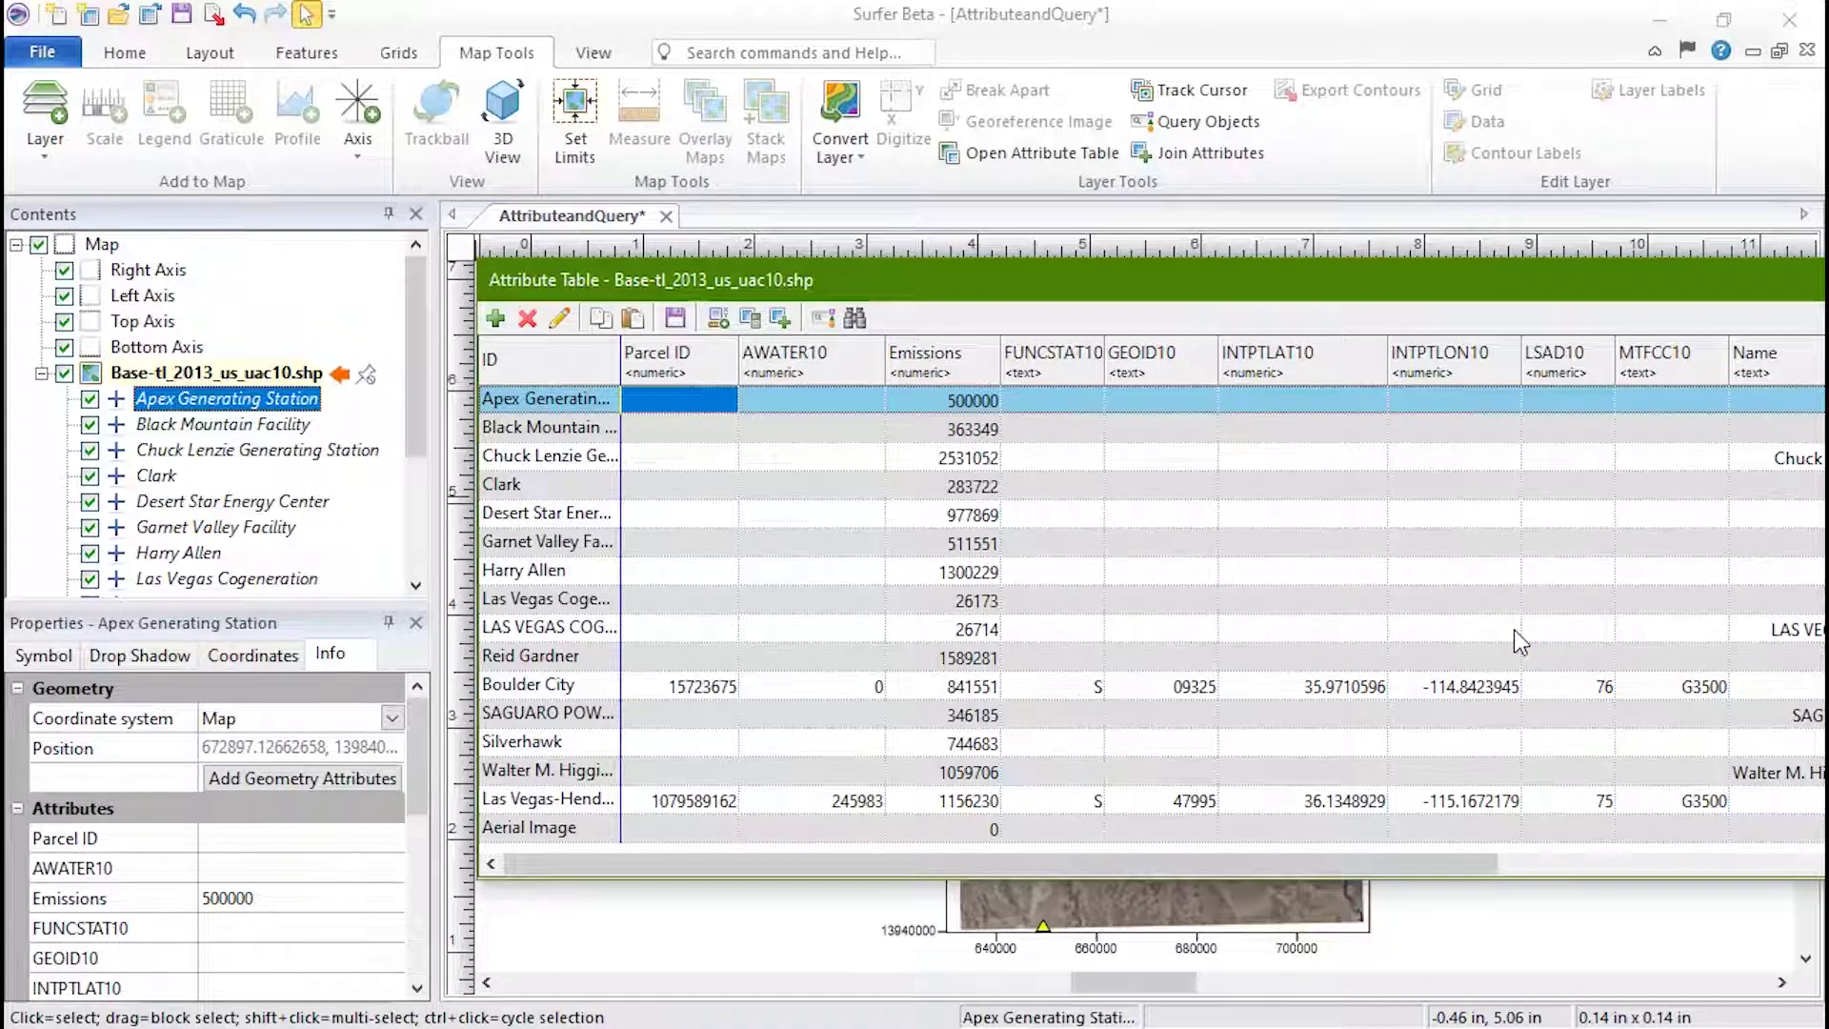
pyautogui.hotkey('ctrl', 'z')
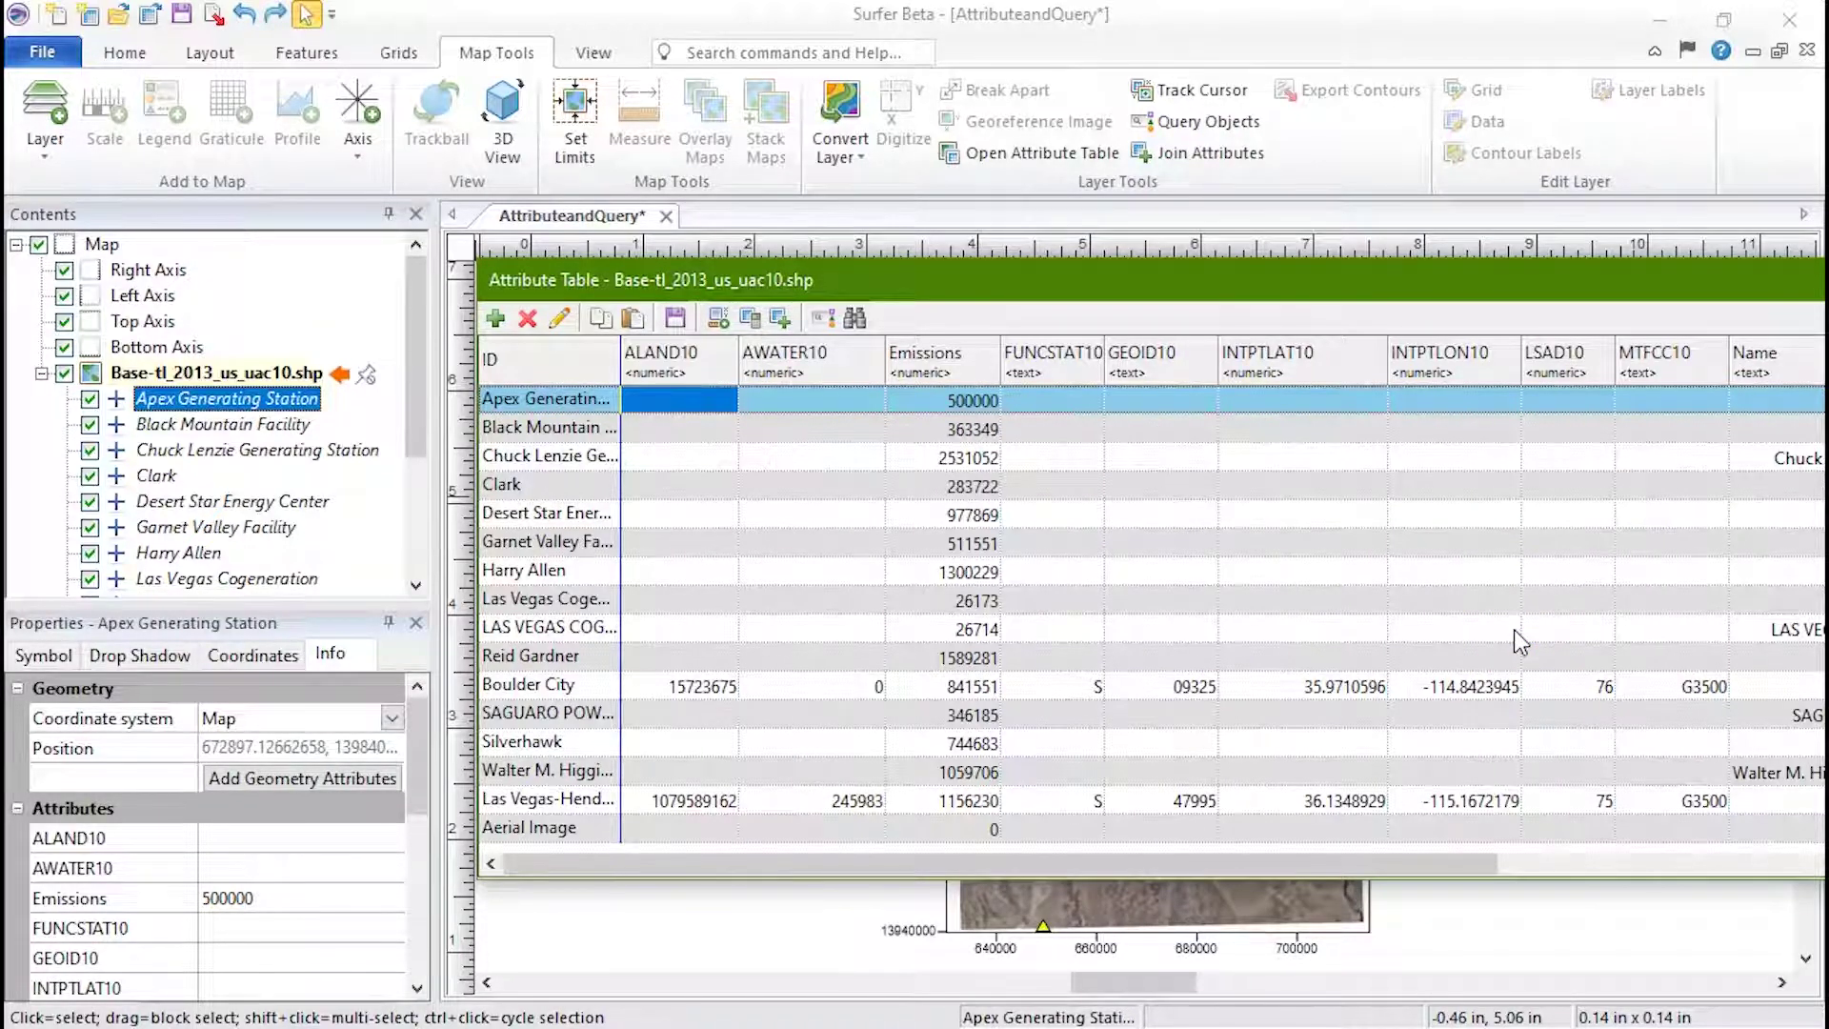
pyautogui.click(148, 59)
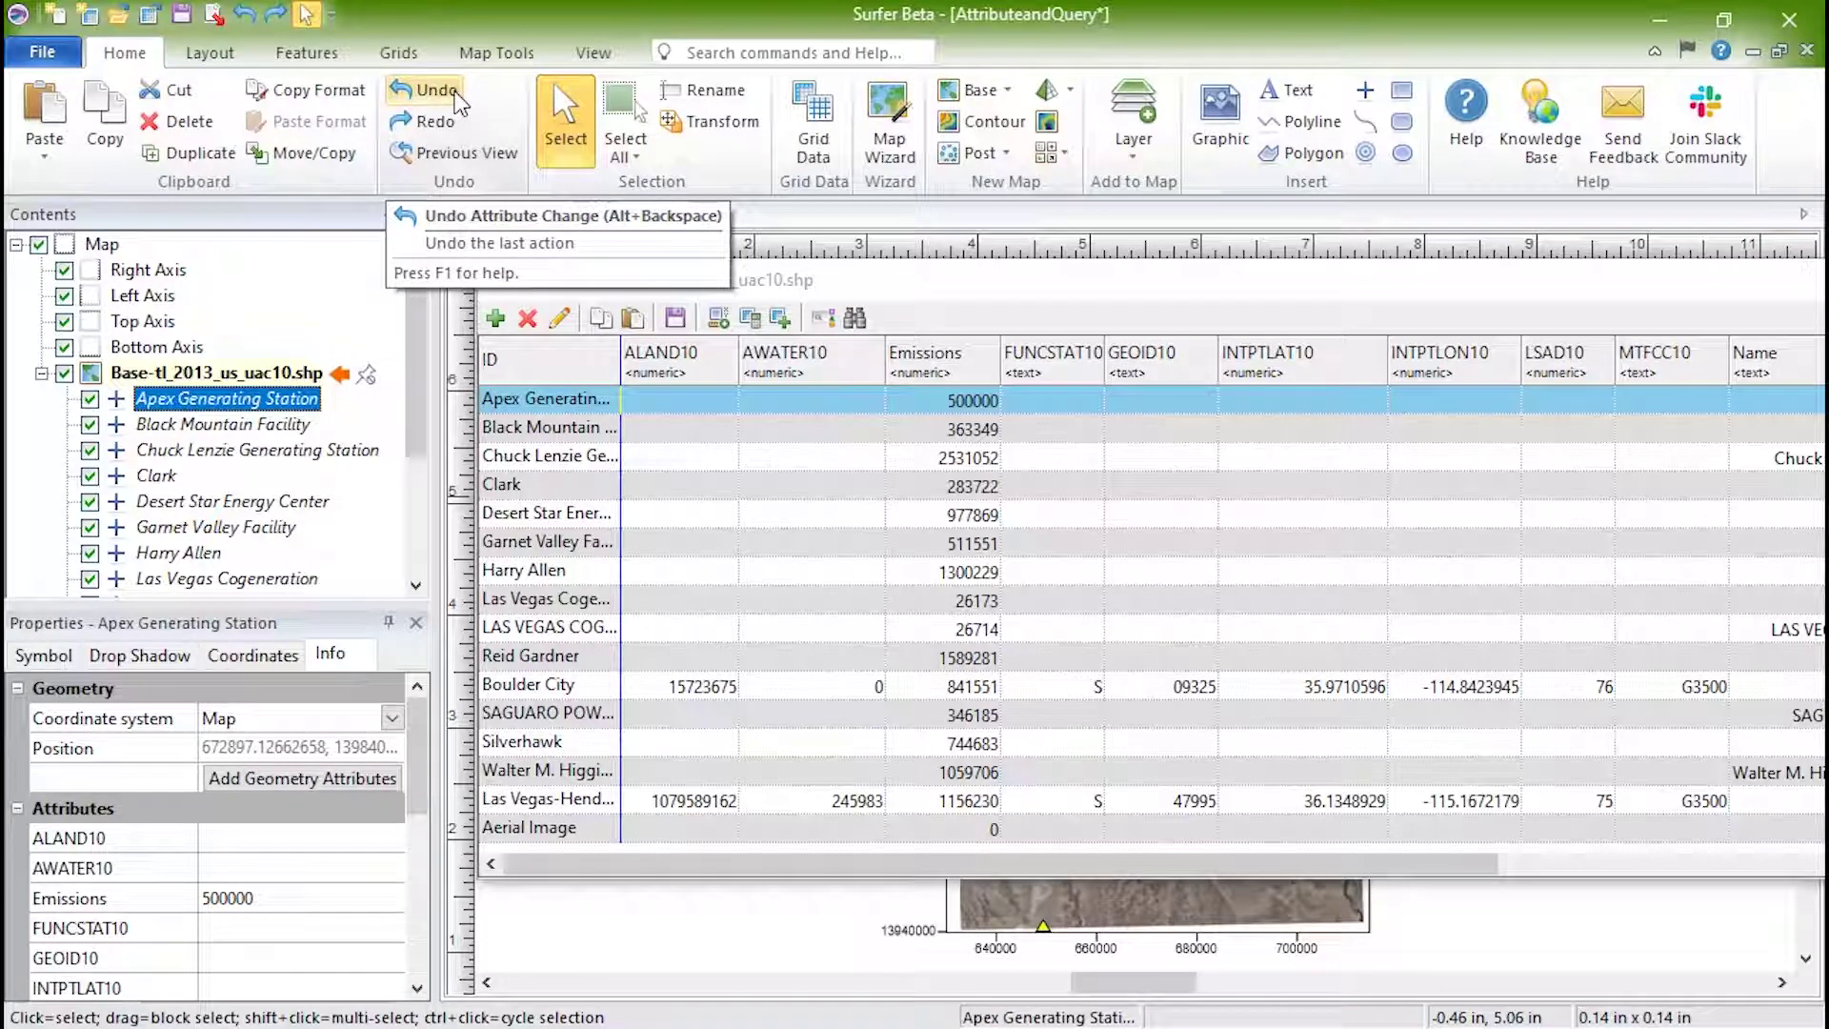
pyautogui.click(598, 277)
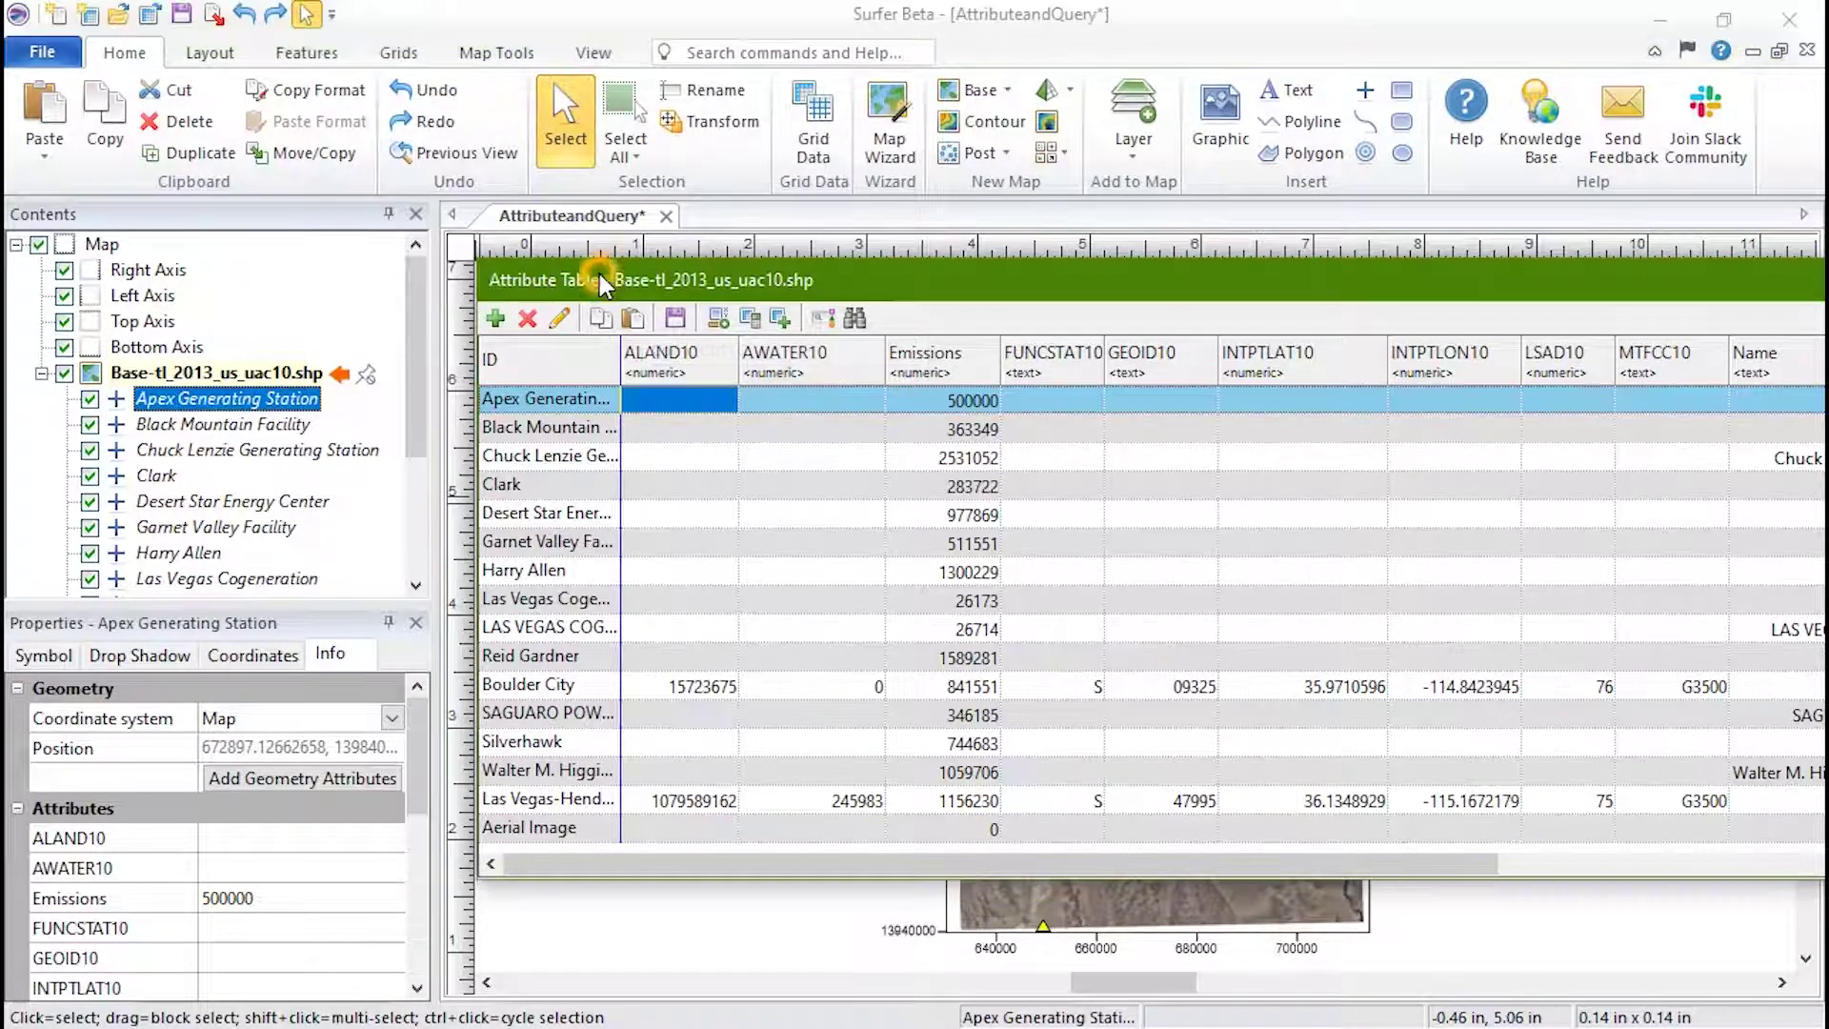
pyautogui.click(687, 330)
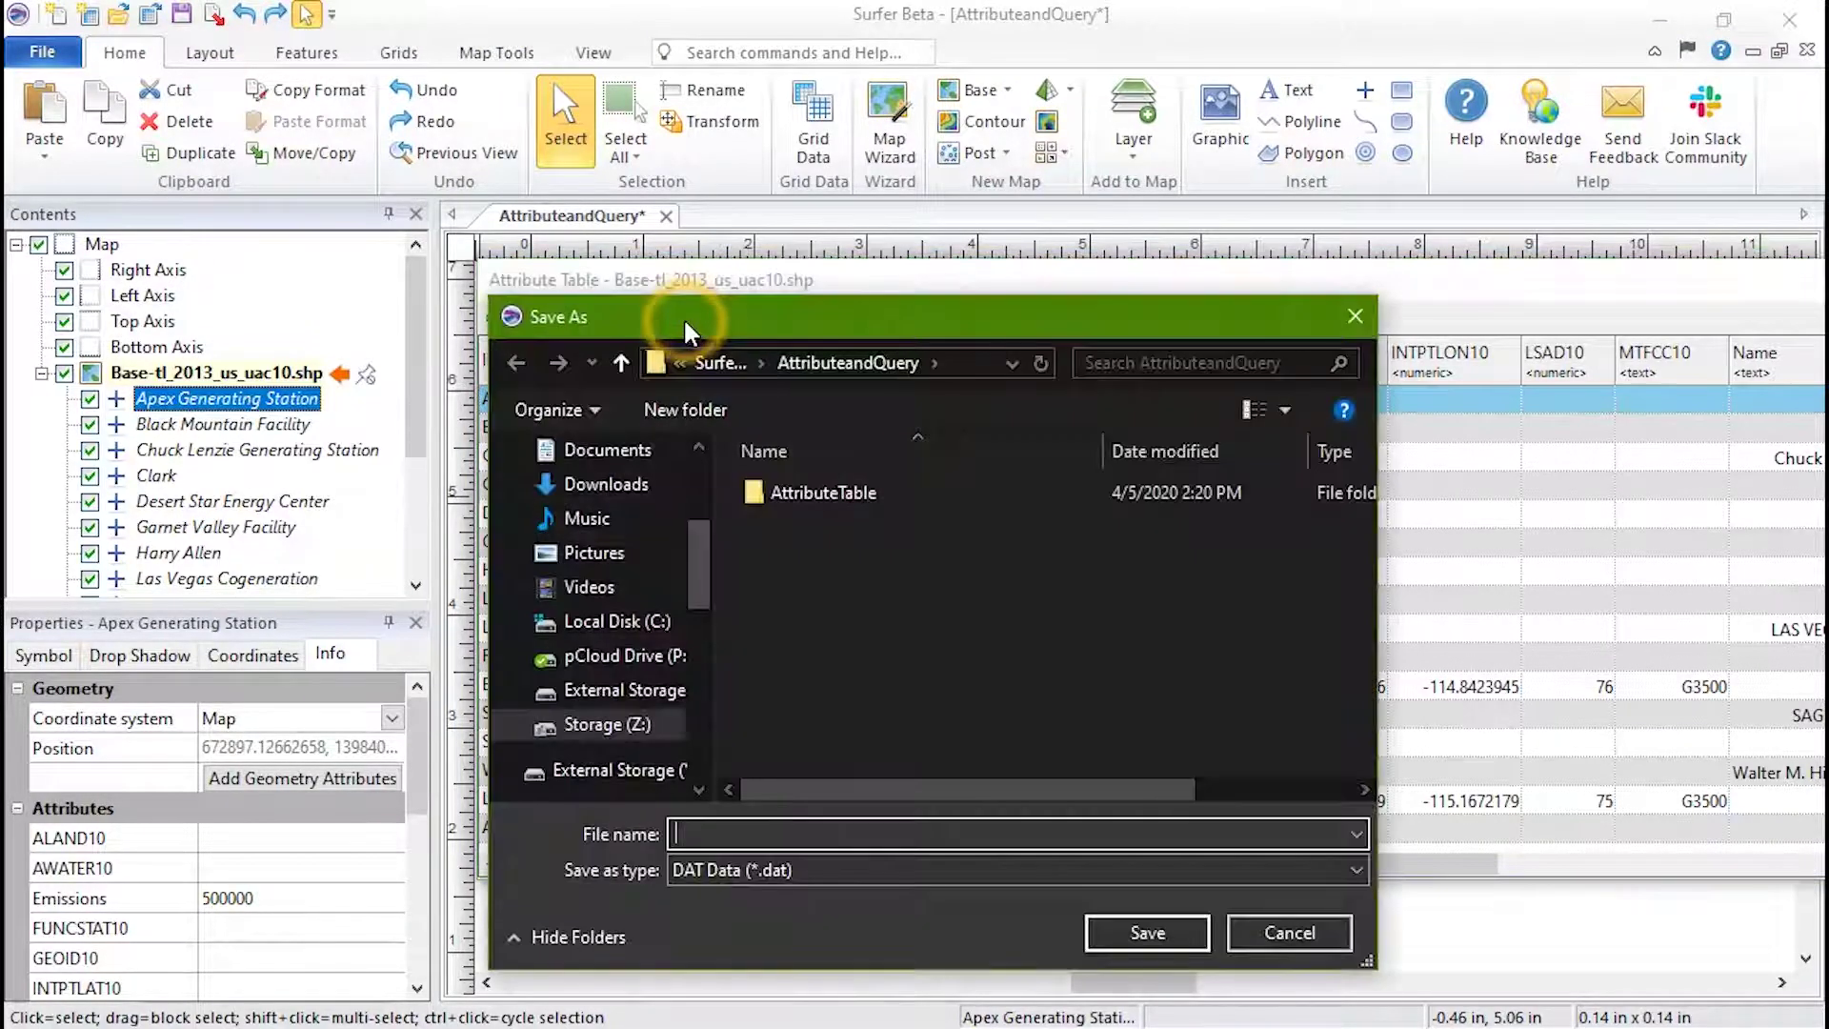
pyautogui.click(1355, 870)
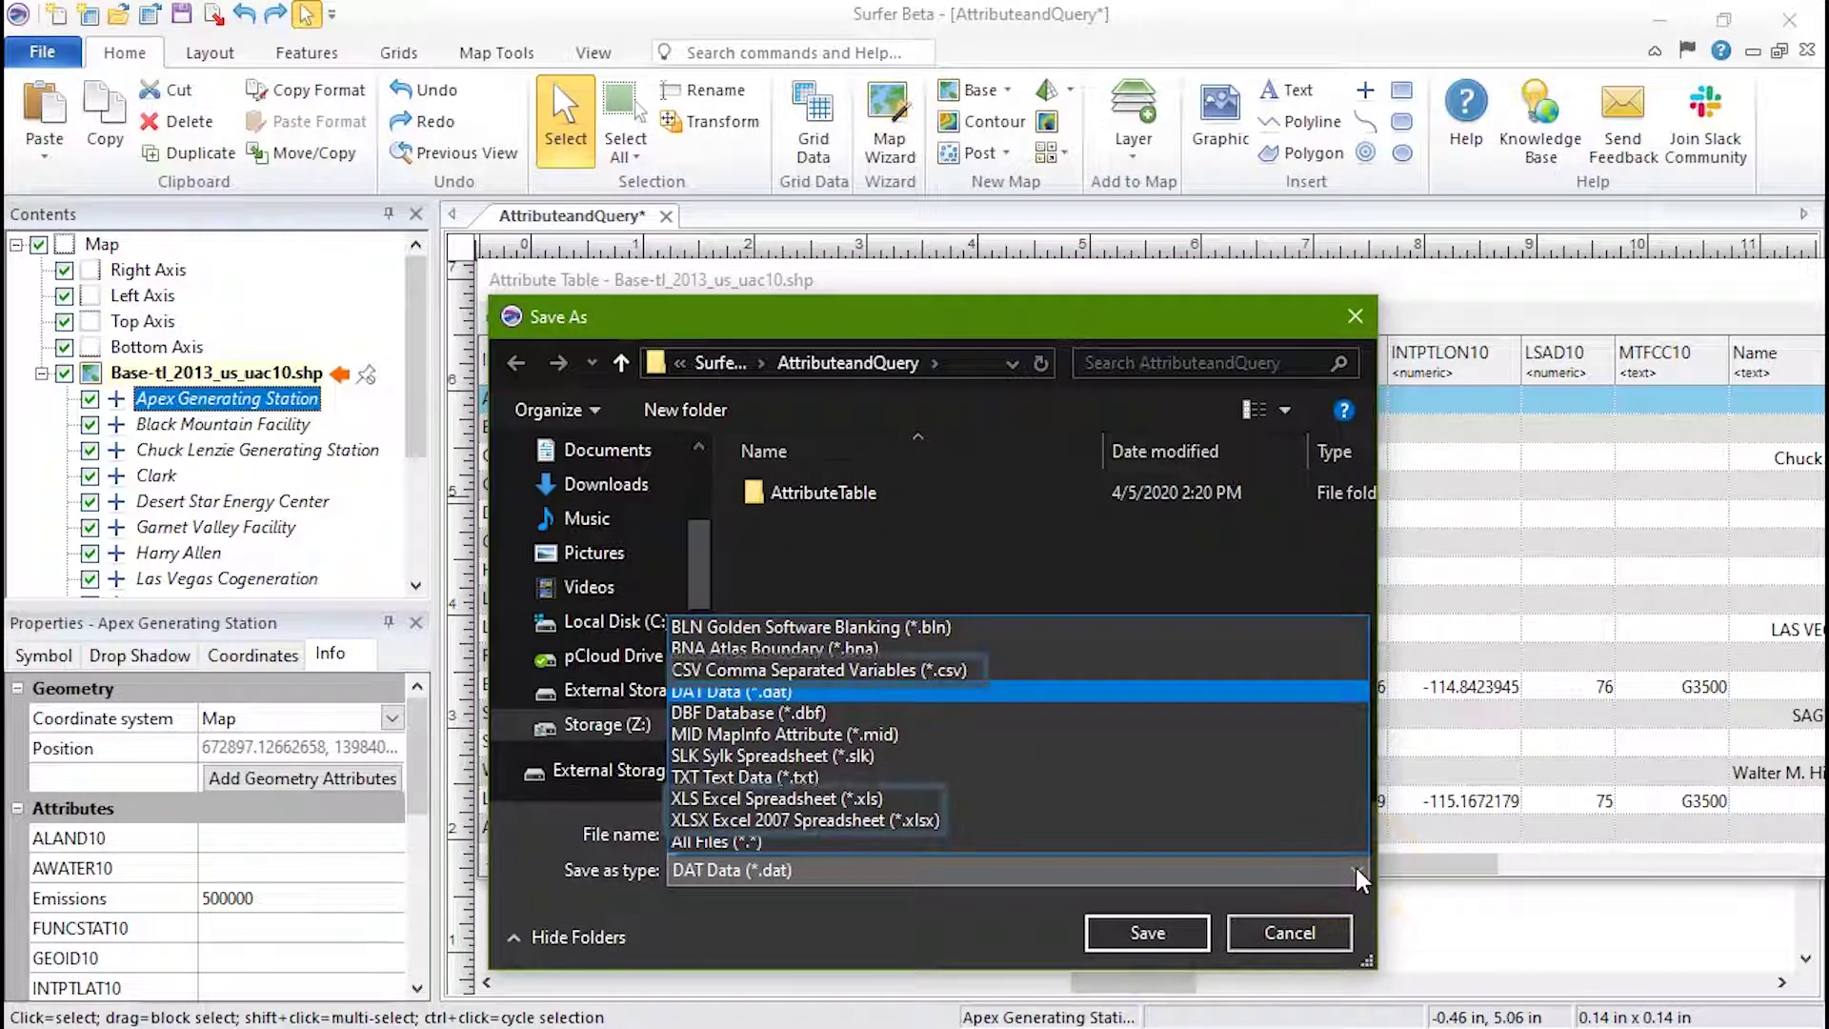
pyautogui.click(1357, 872)
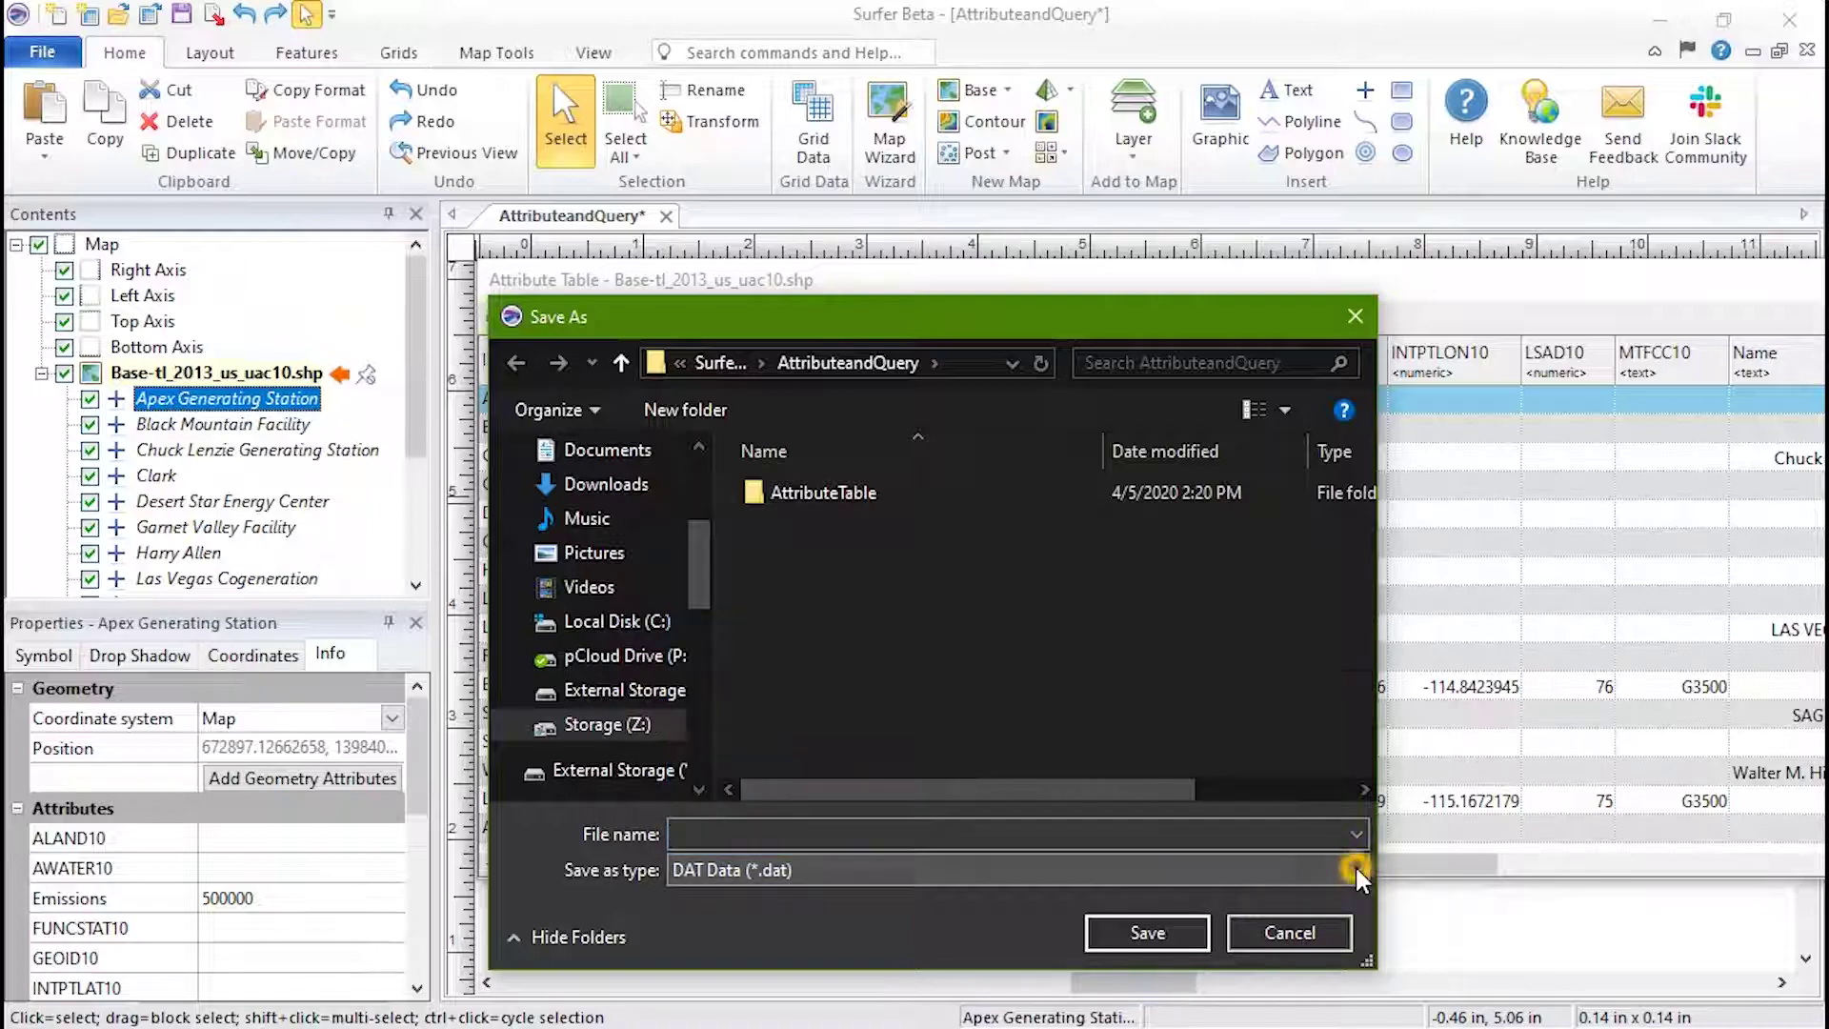
pyautogui.click(1306, 935)
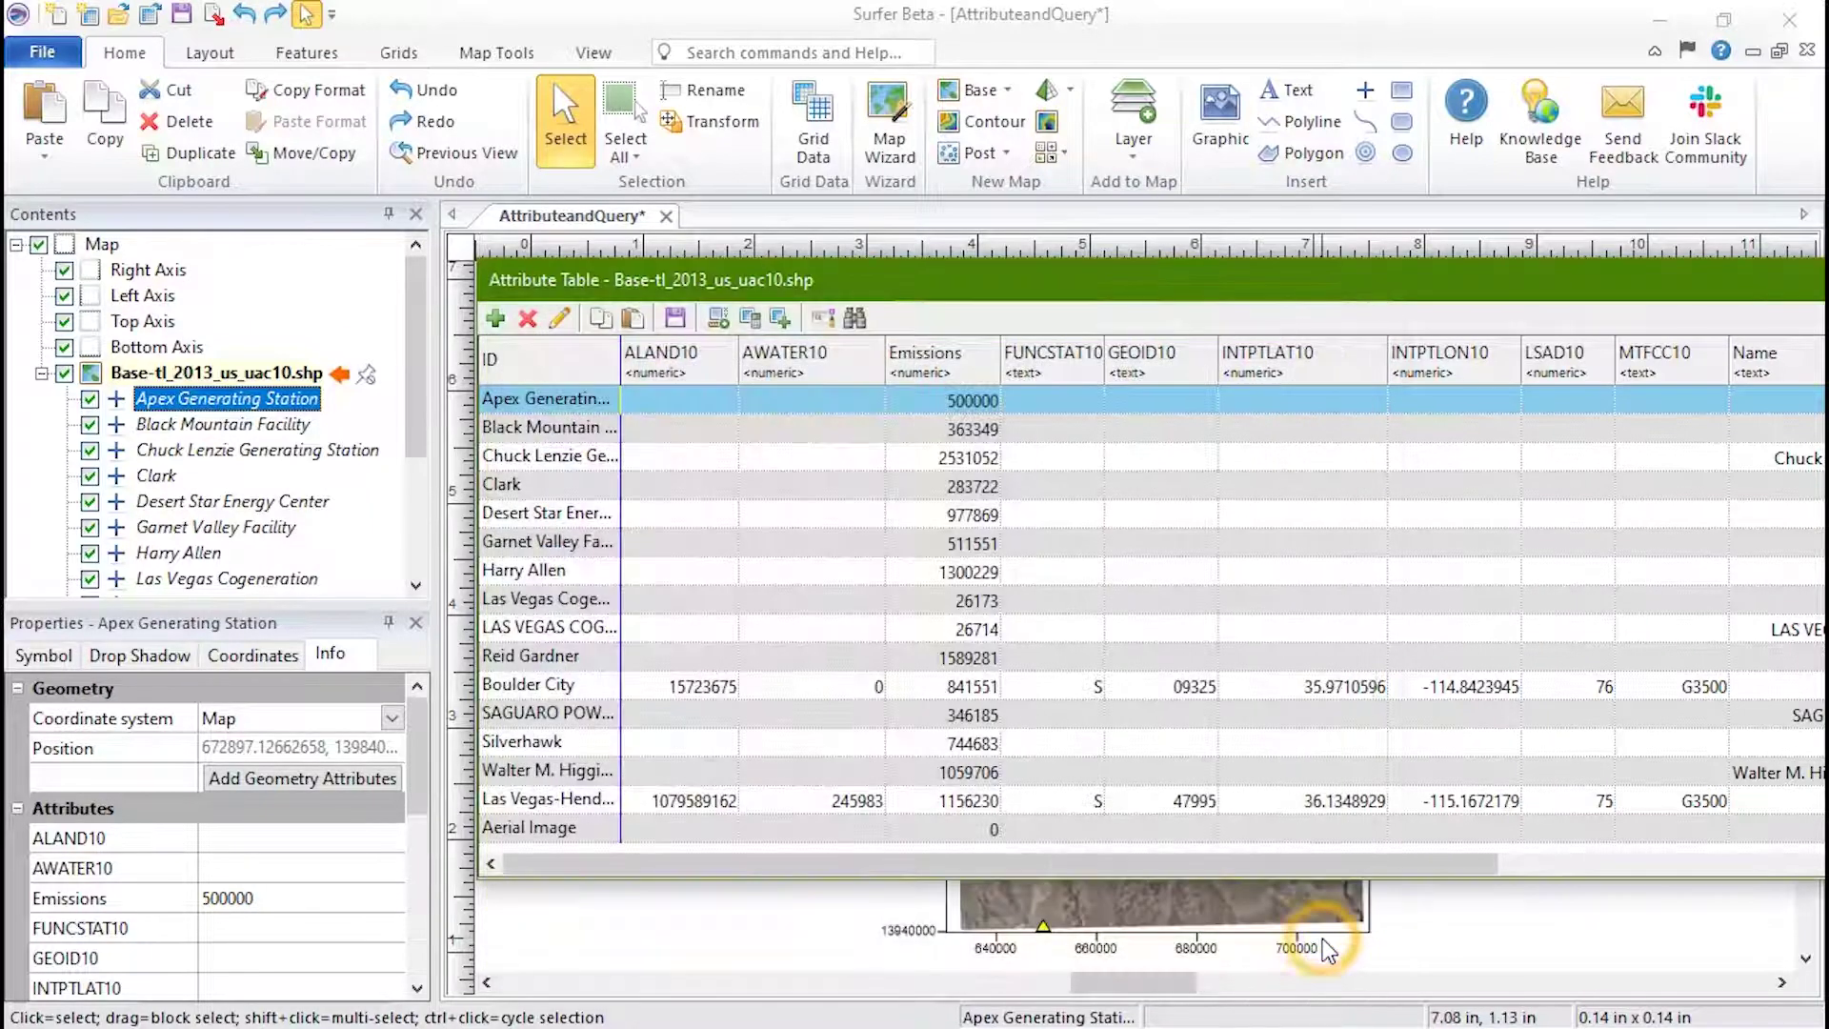
pyautogui.click(721, 331)
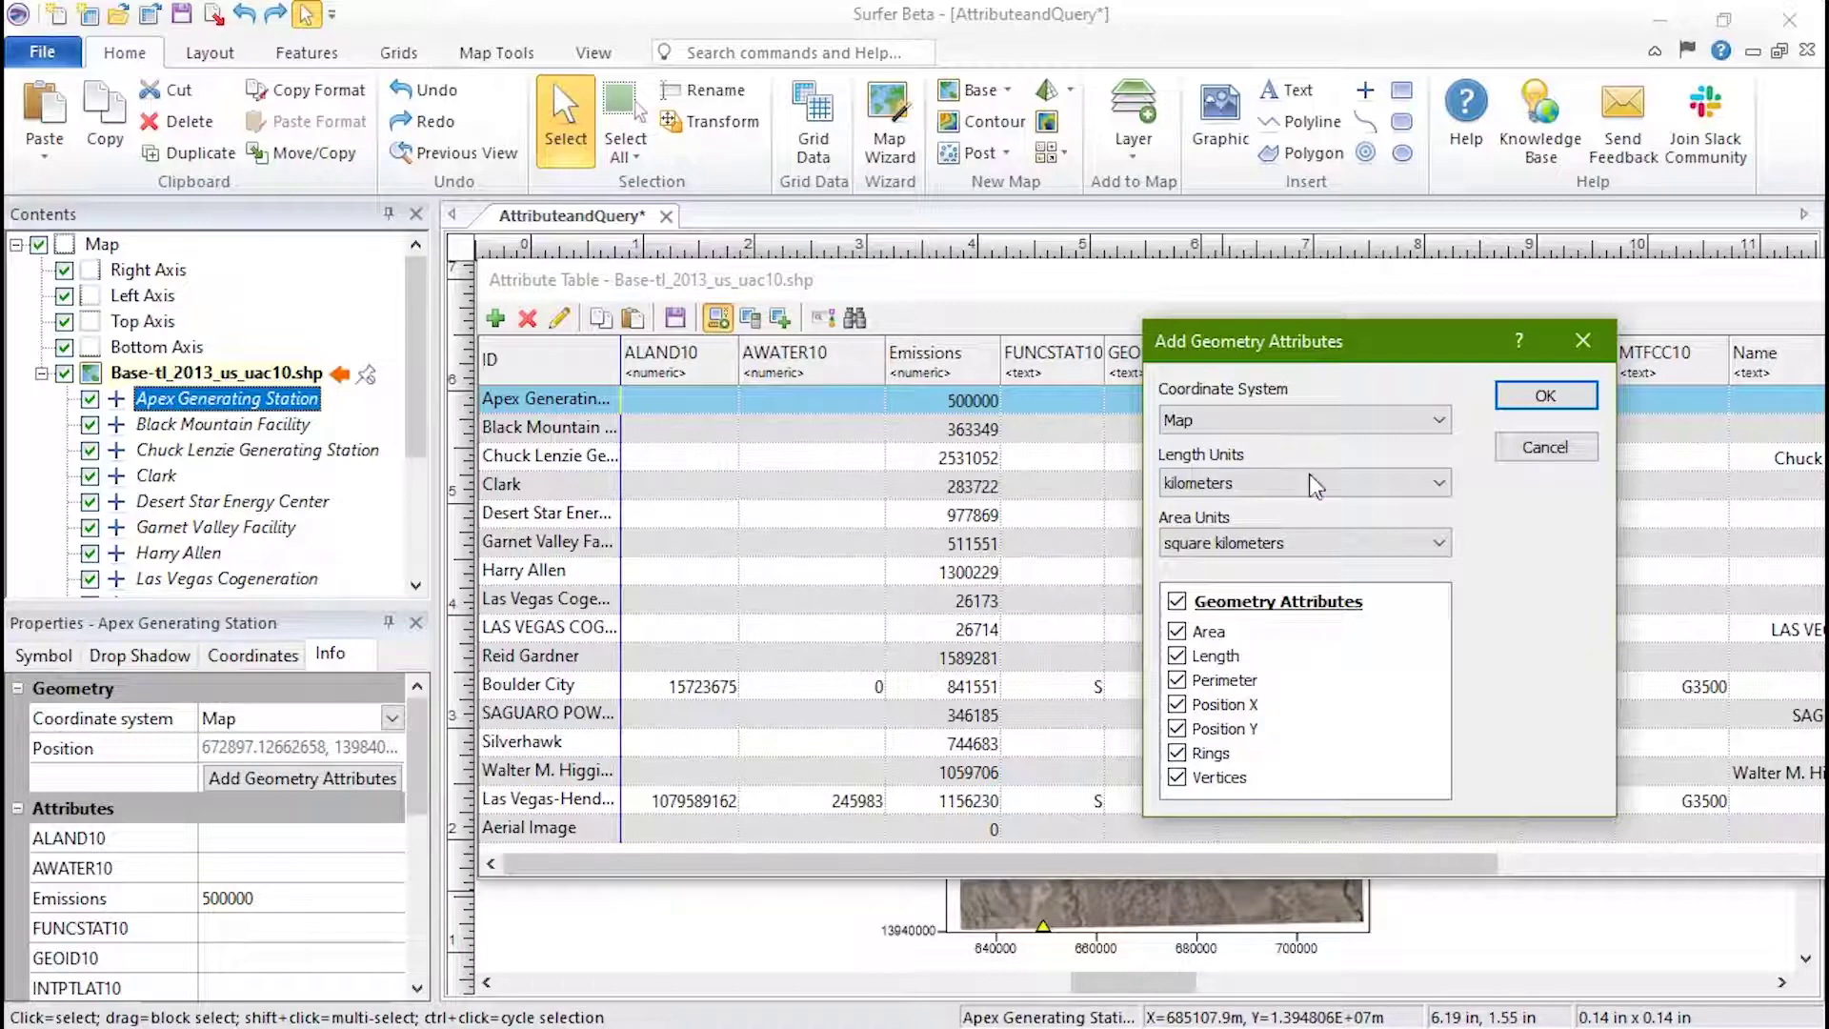
# Add Area in square meters, Position X and Position Y geometry fields using Map coordinates
pyautogui.click(1439, 420)
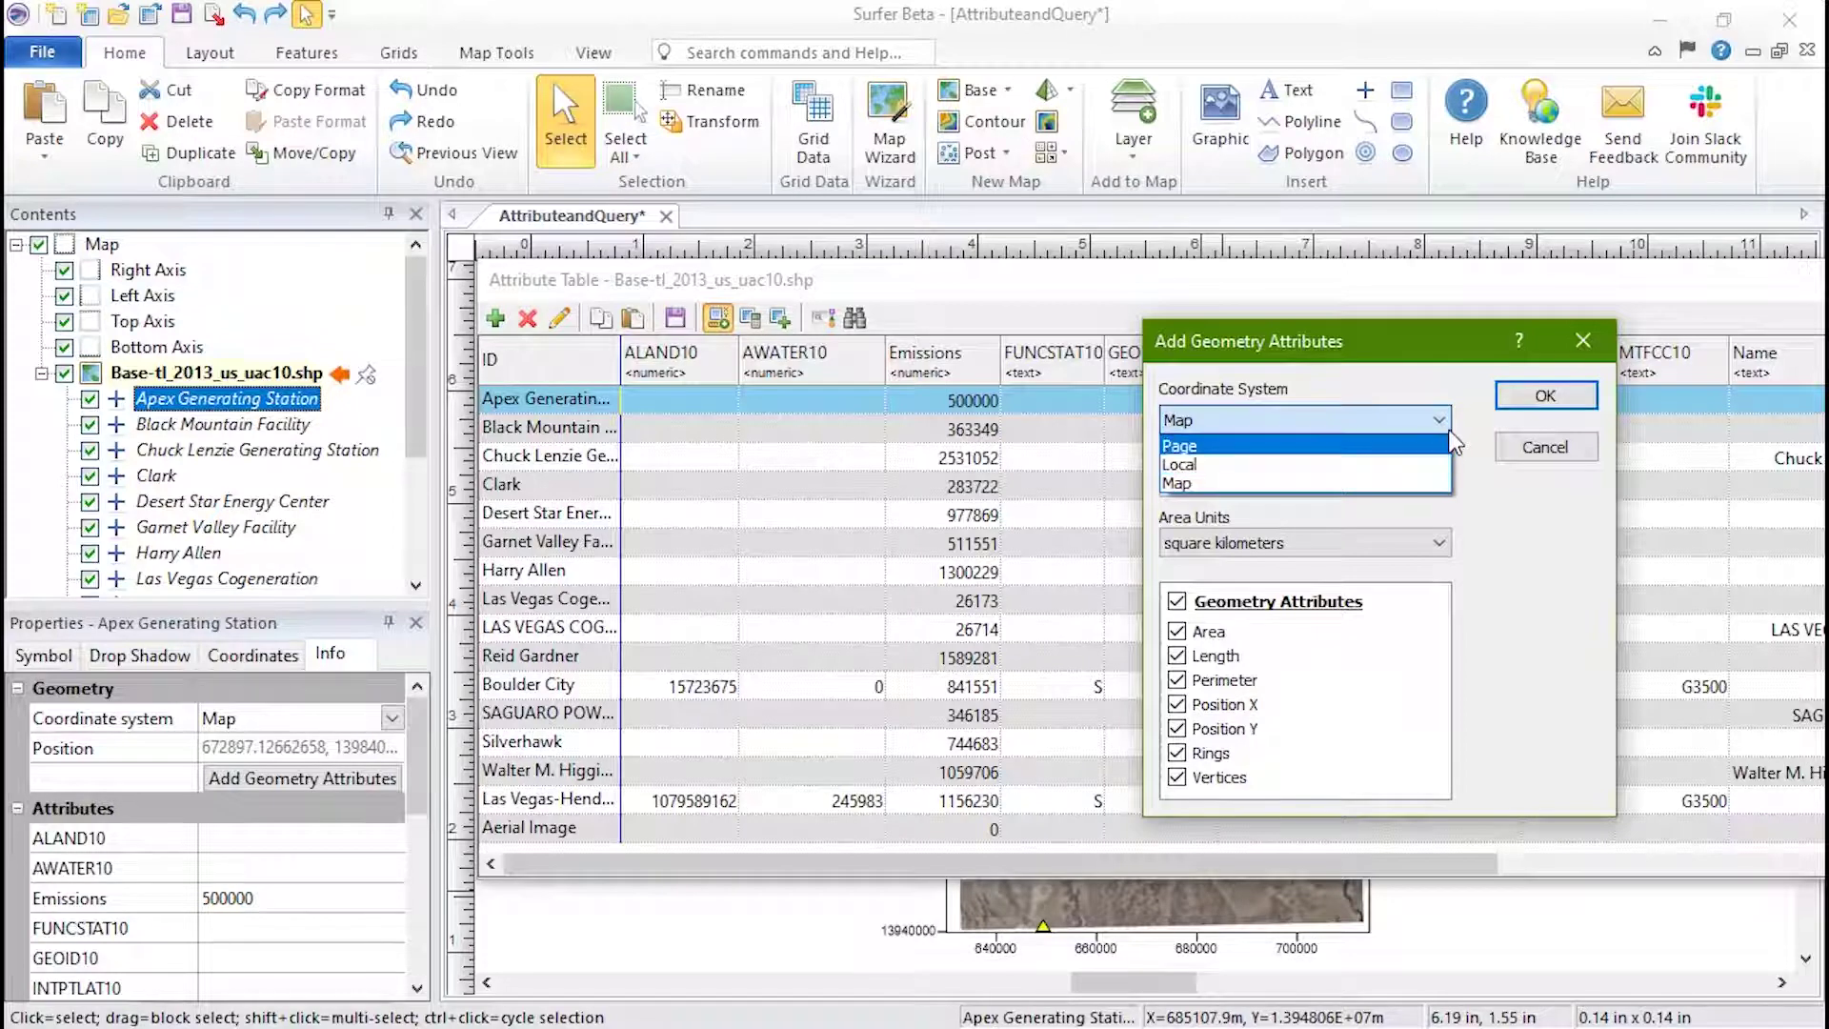
pyautogui.click(1441, 422)
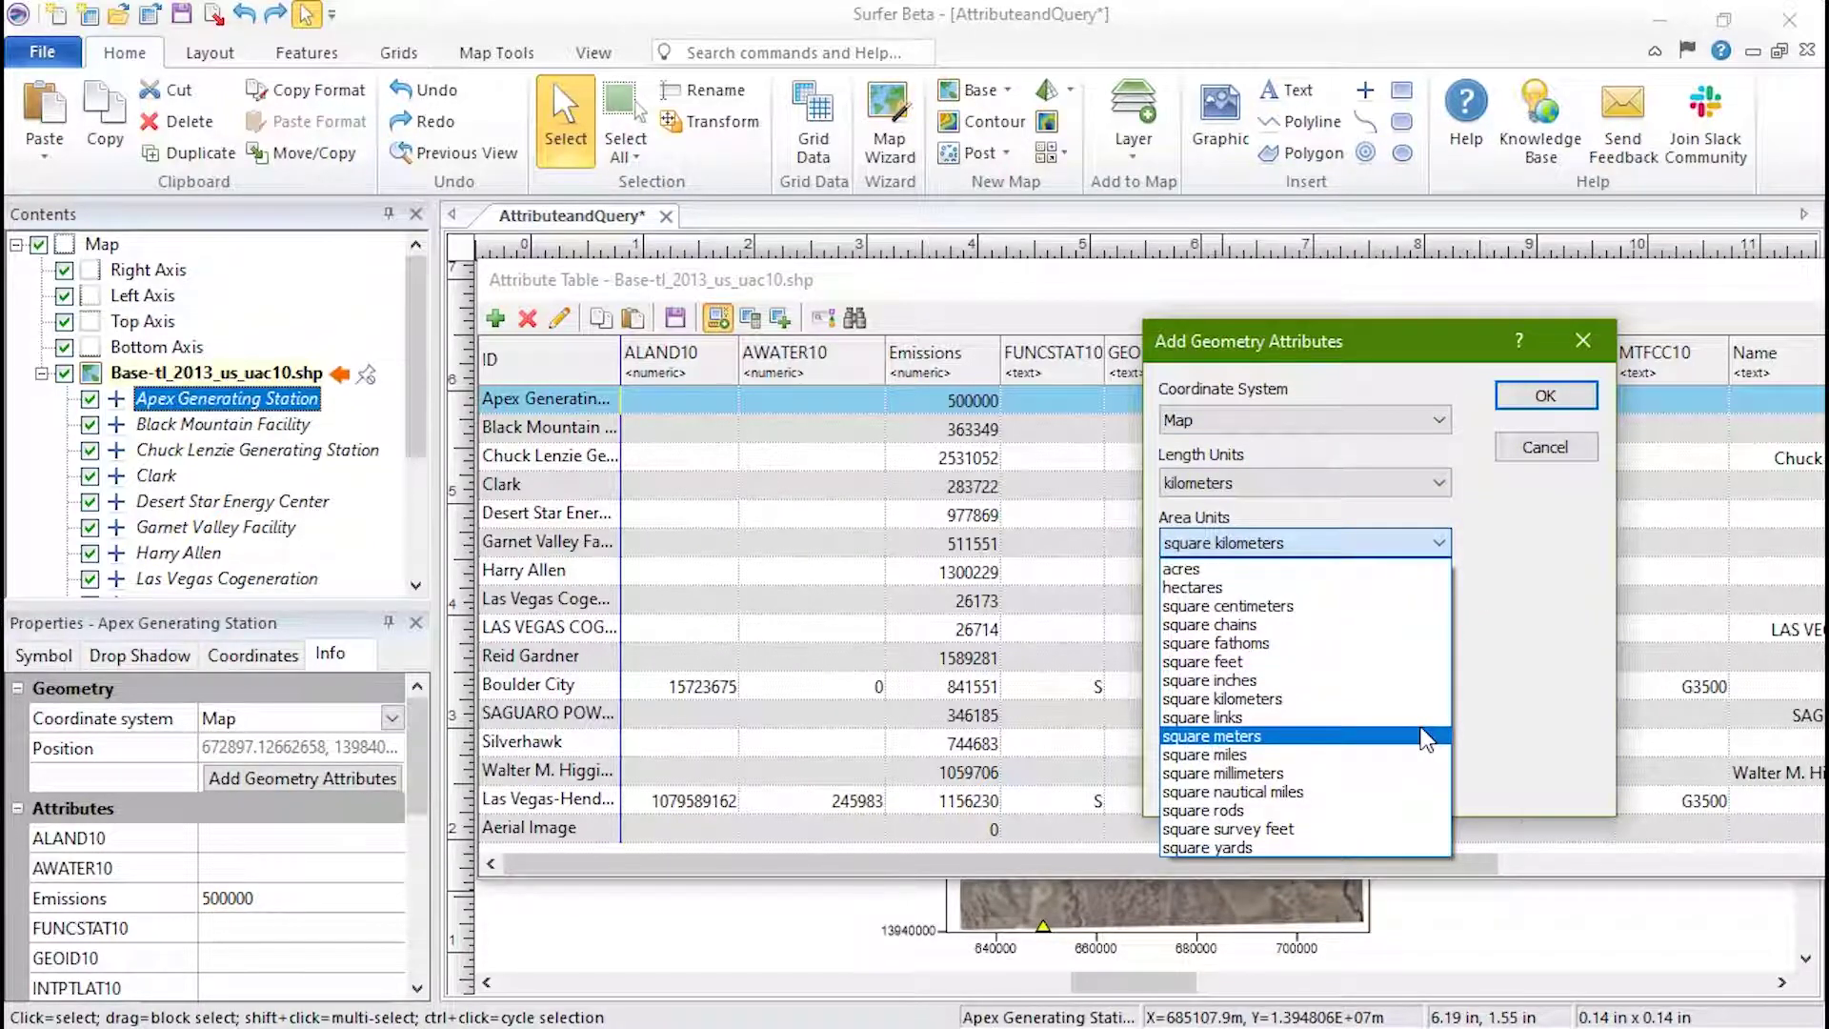
pyautogui.click(1426, 737)
pyautogui.click(1178, 602)
pyautogui.click(1178, 631)
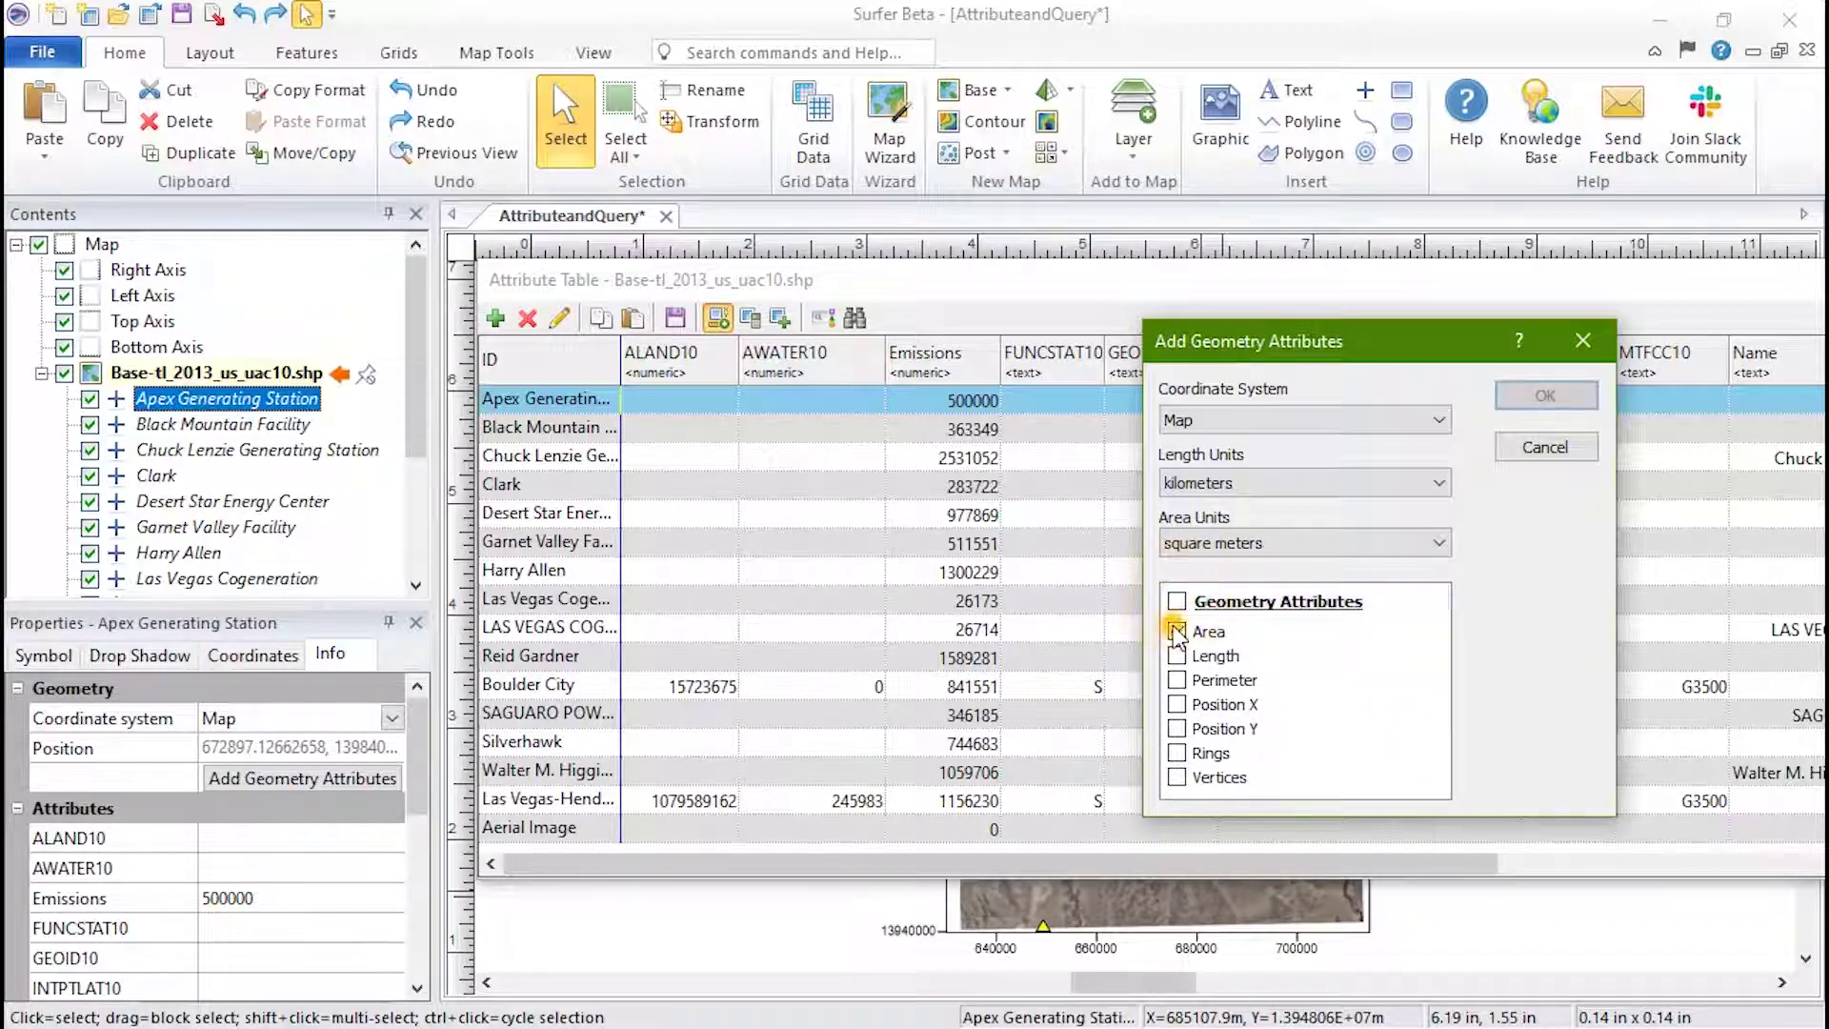
pyautogui.click(1177, 705)
pyautogui.click(1178, 728)
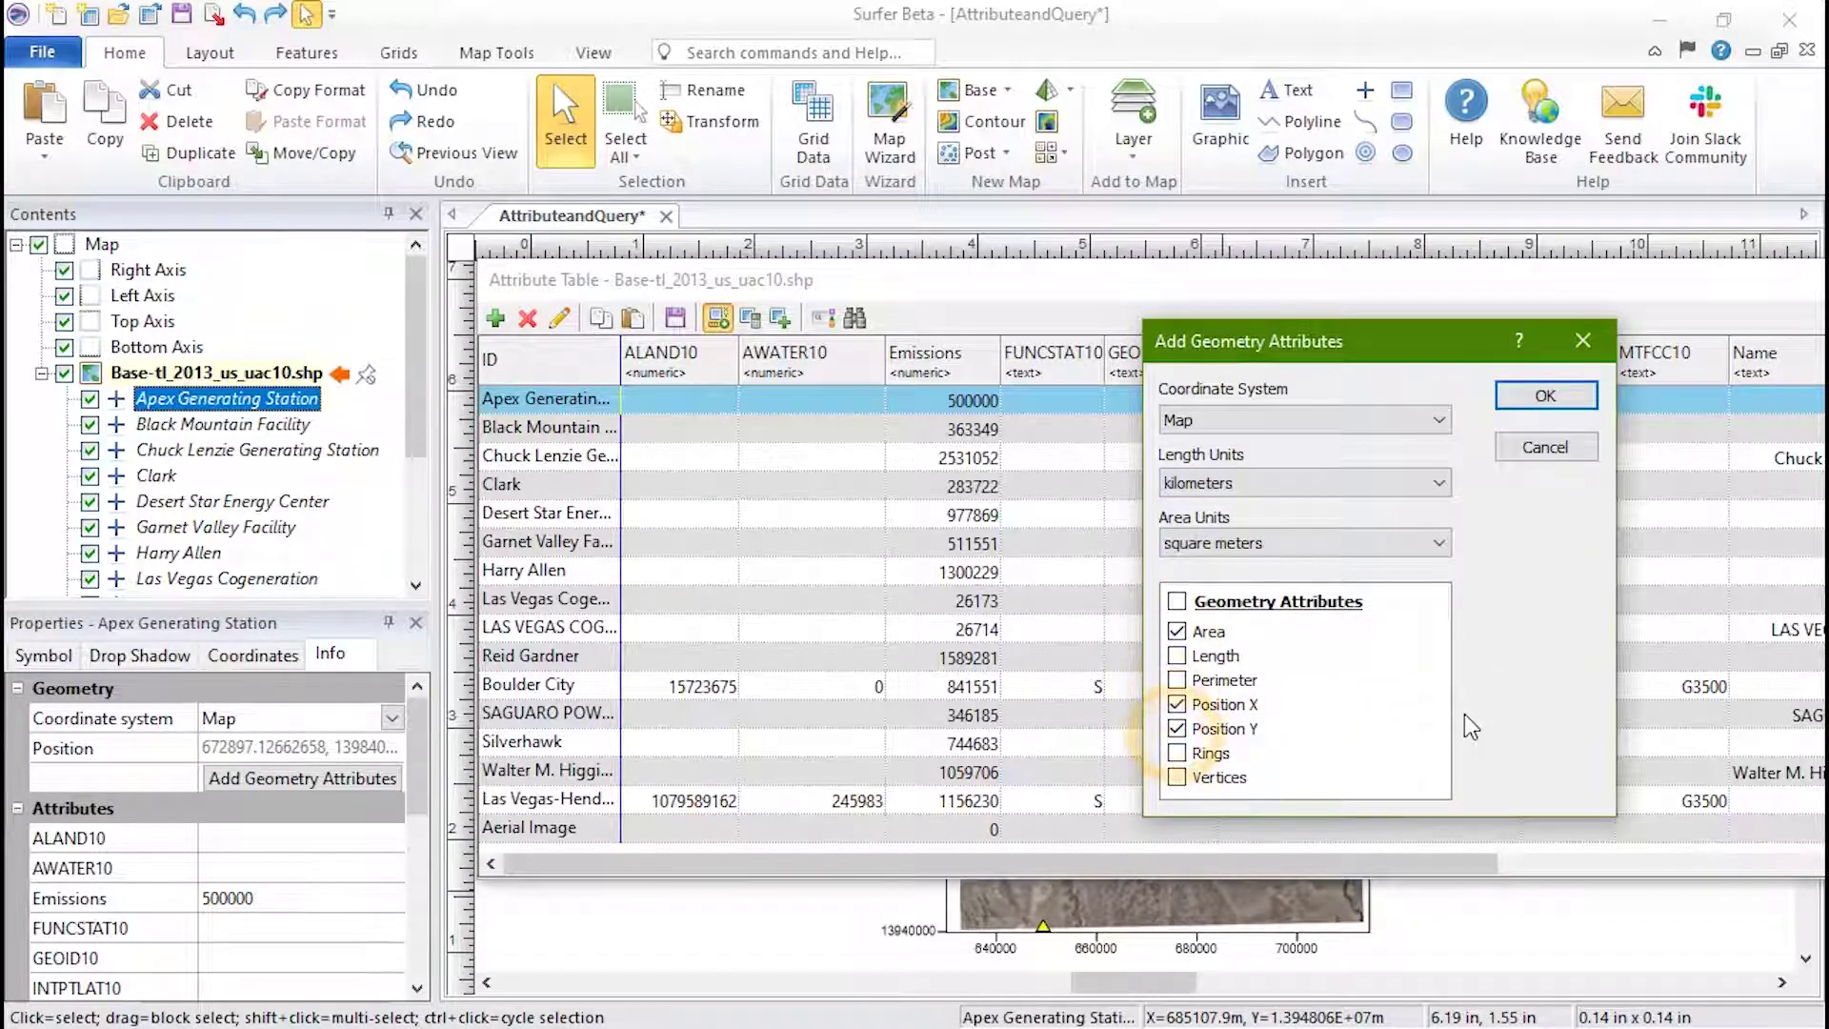
pyautogui.click(1557, 397)
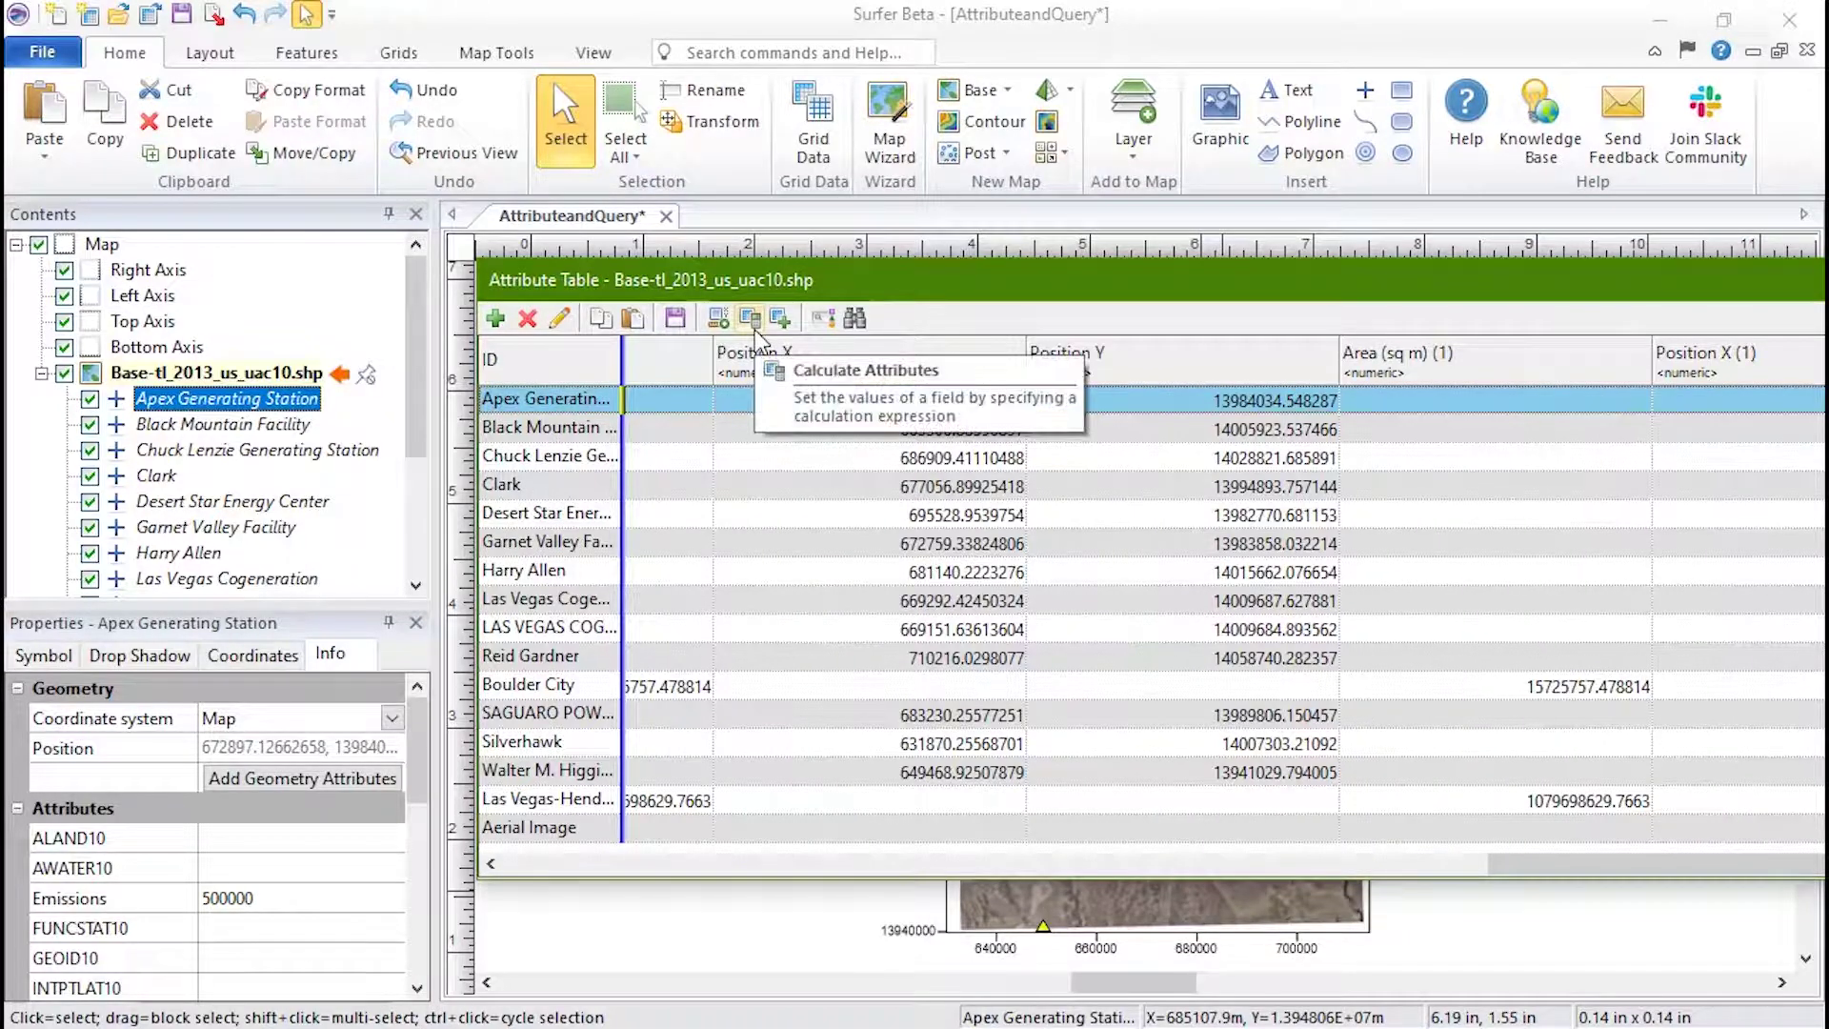
pyautogui.click(754, 330)
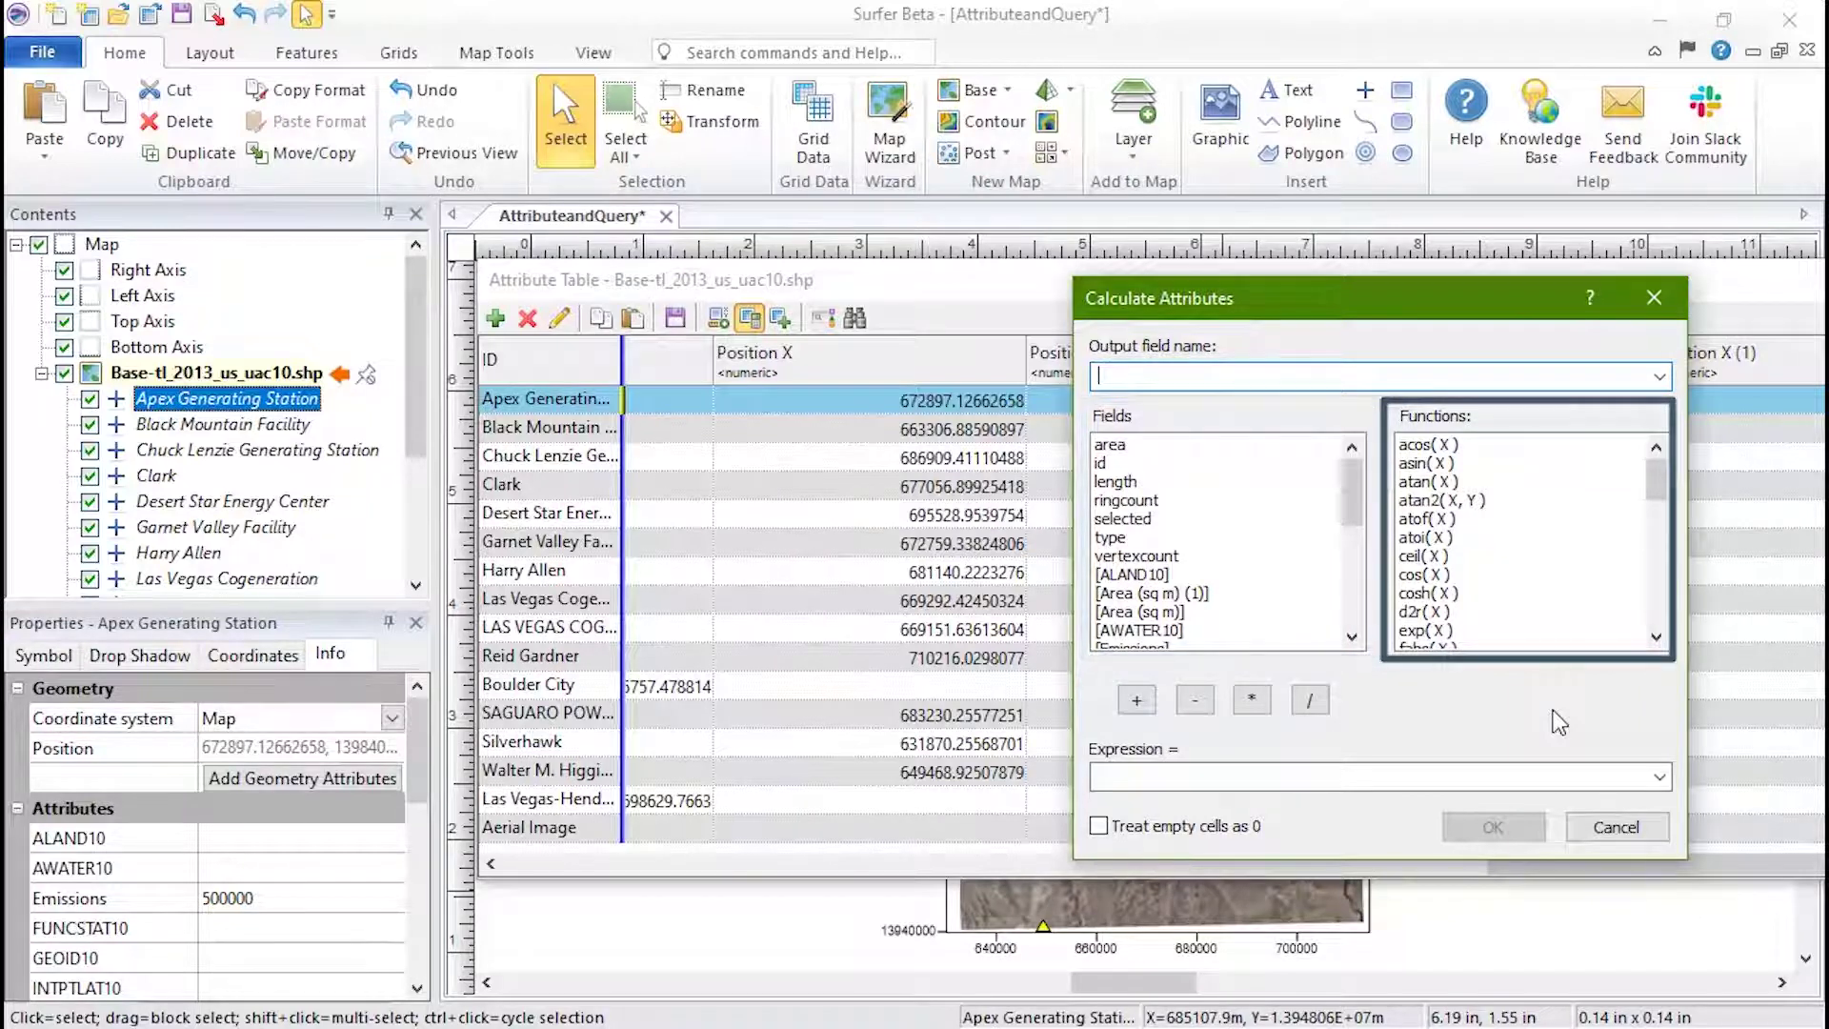
pyautogui.click(1648, 836)
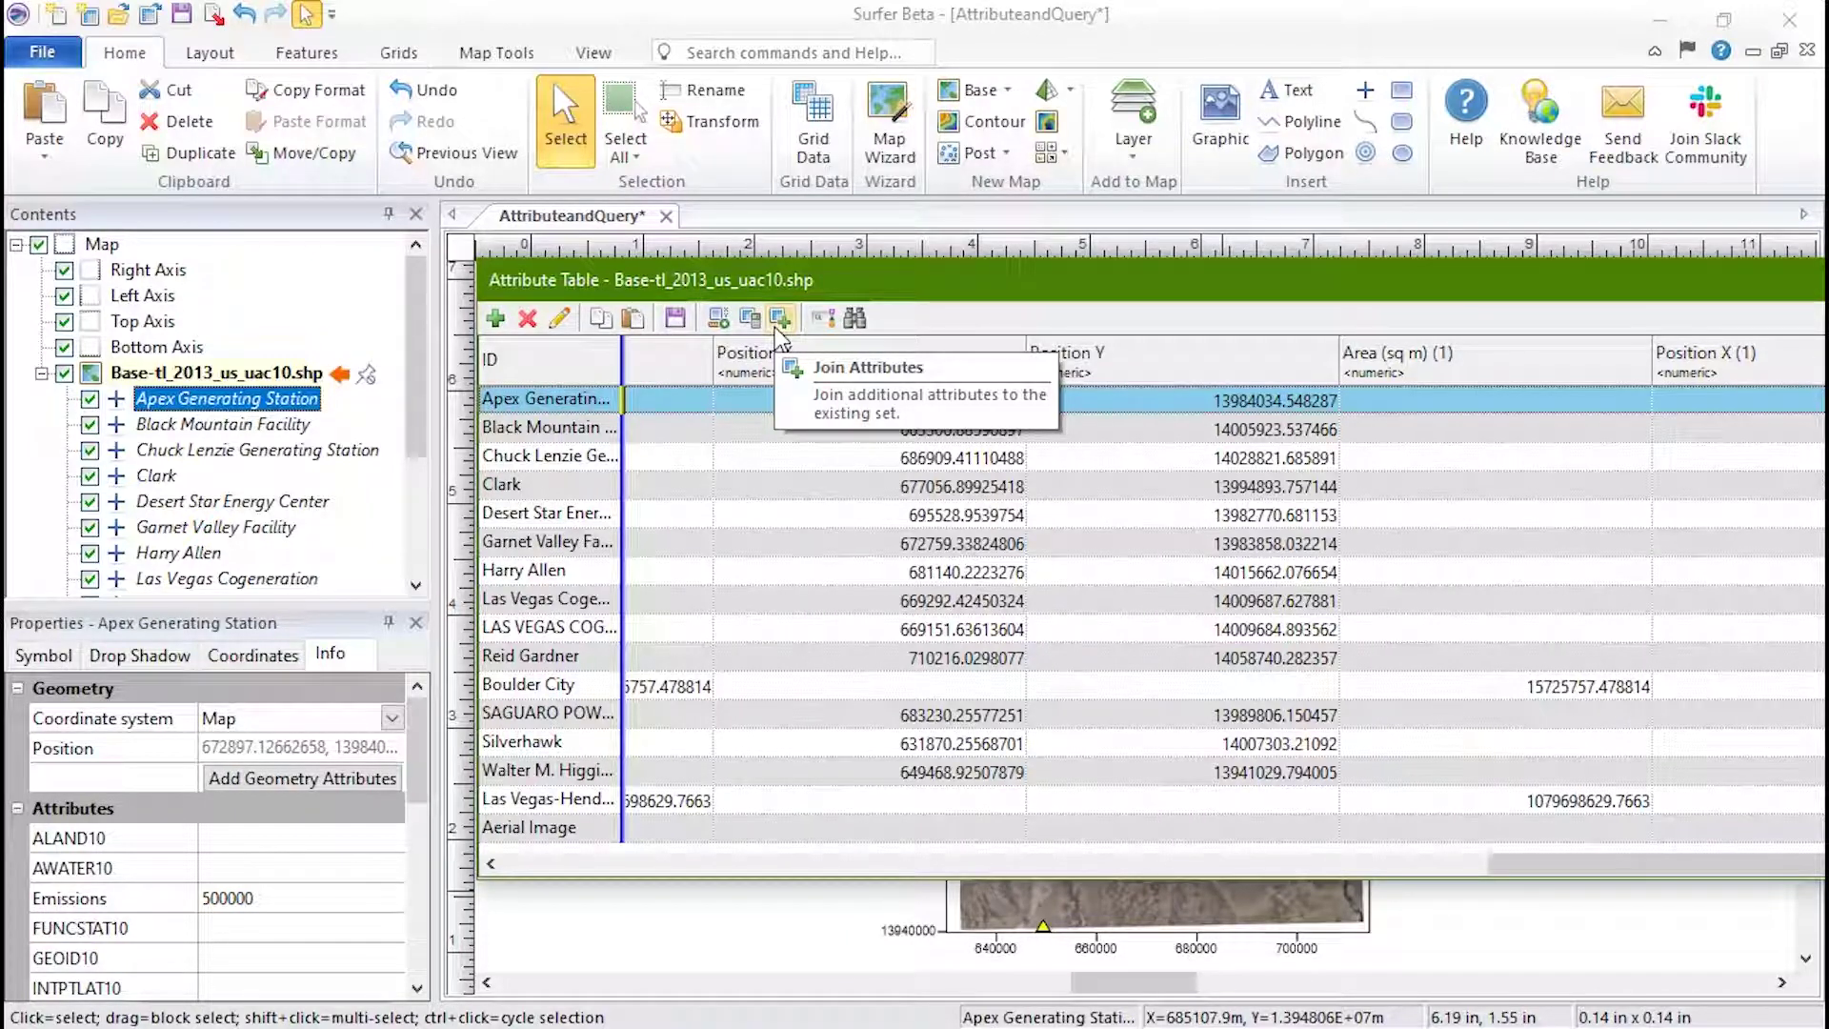
# Start a Join Attributes and load NVEmissions_2019 as the join file
pyautogui.click(779, 324)
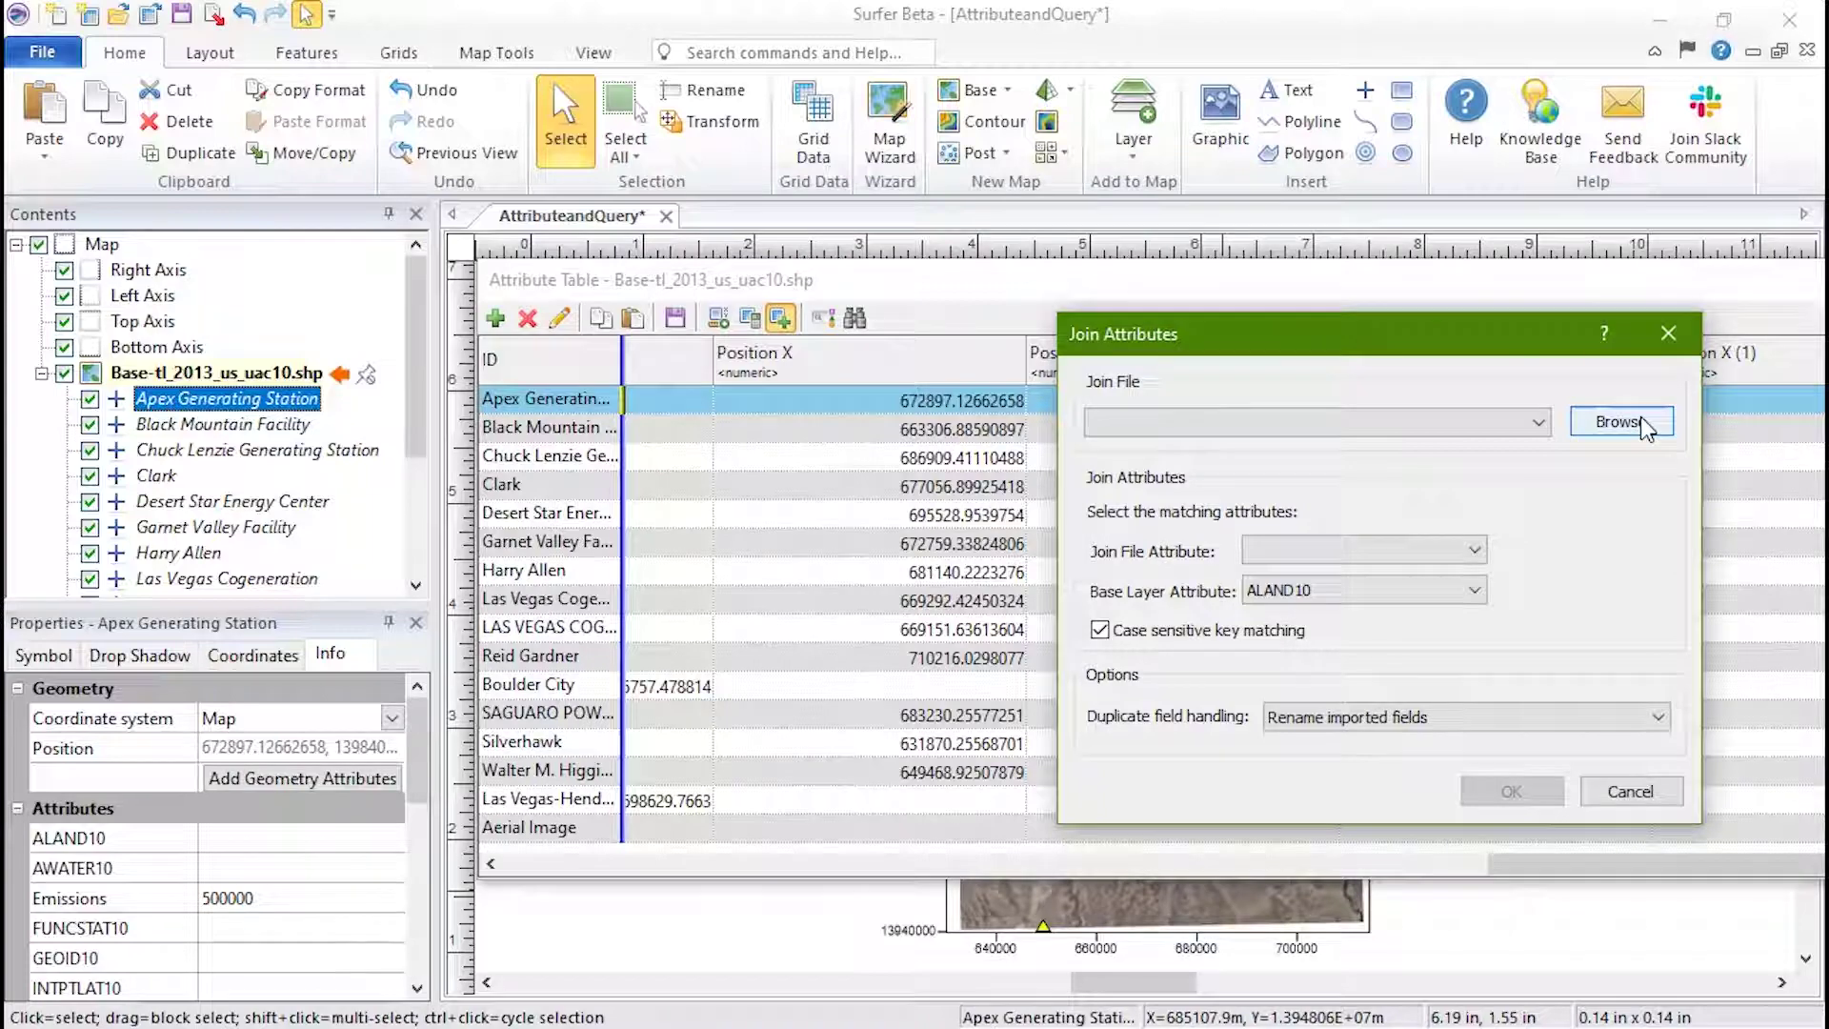
pyautogui.click(1646, 427)
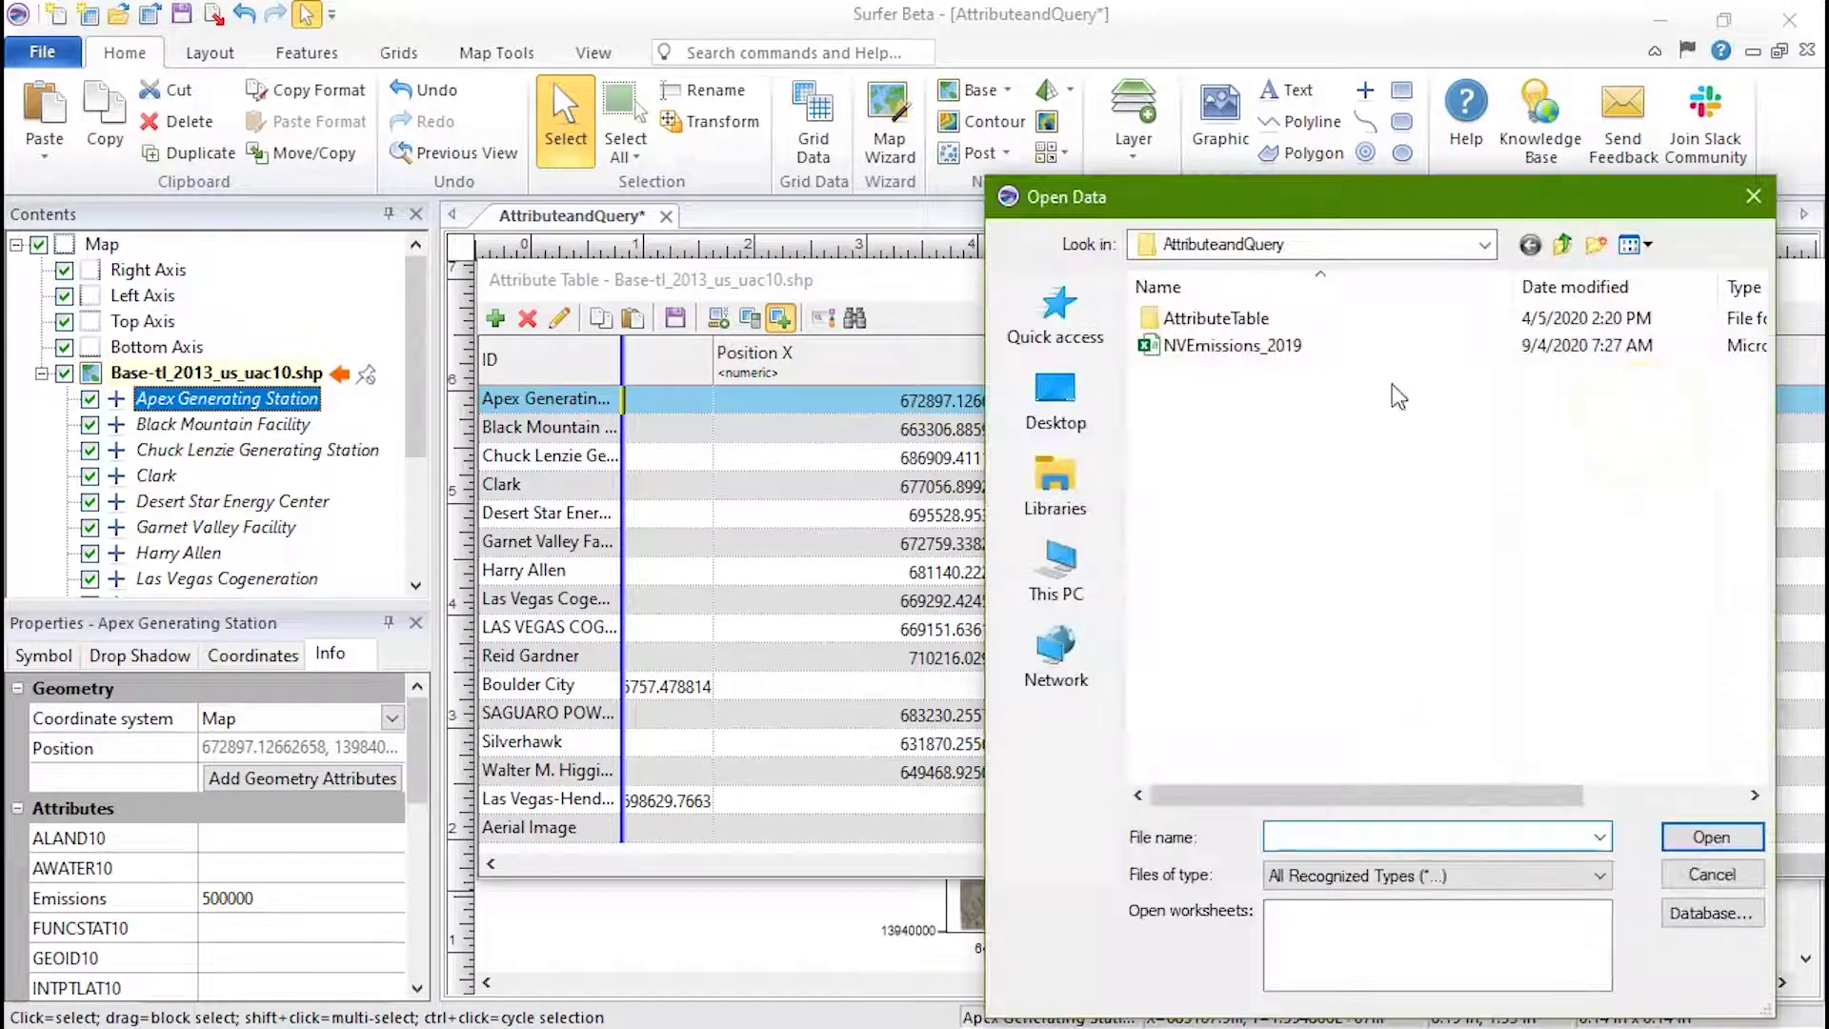
pyautogui.click(1295, 349)
pyautogui.click(1726, 839)
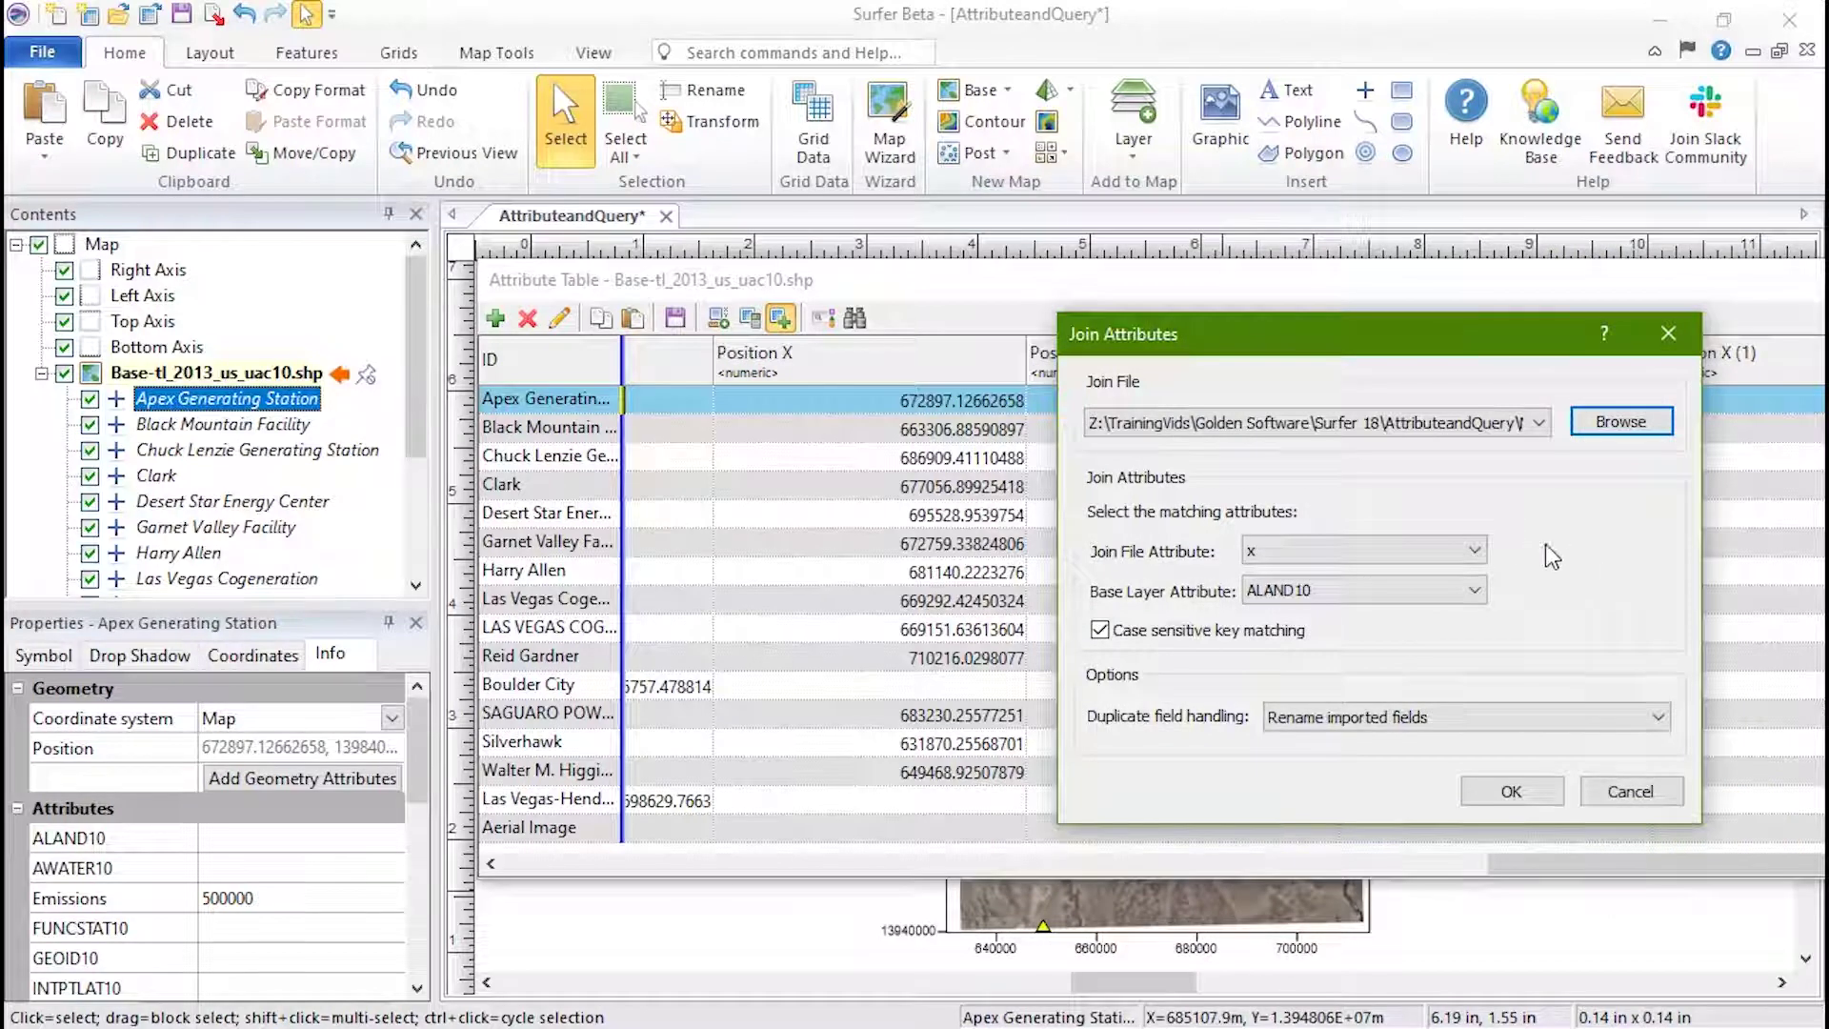
# Match join file Name to base layer Name and ignore duplicate fields
pyautogui.click(1475, 550)
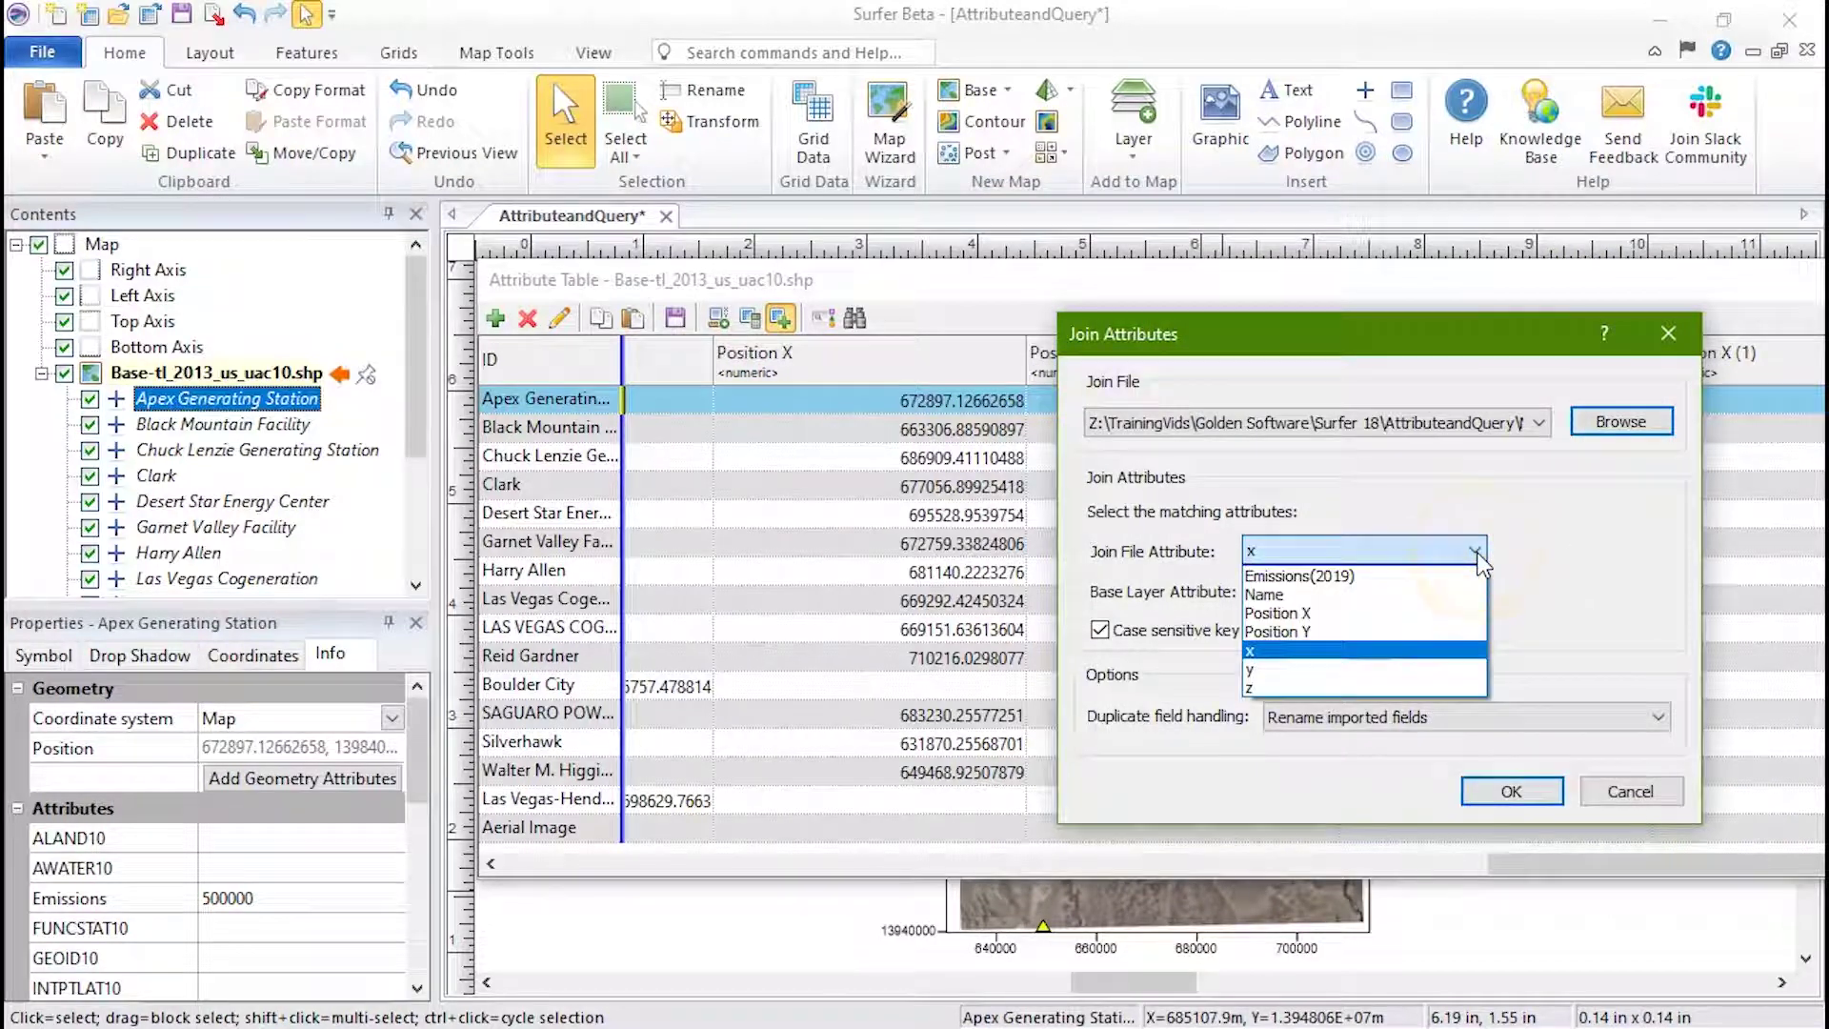
pyautogui.click(1475, 594)
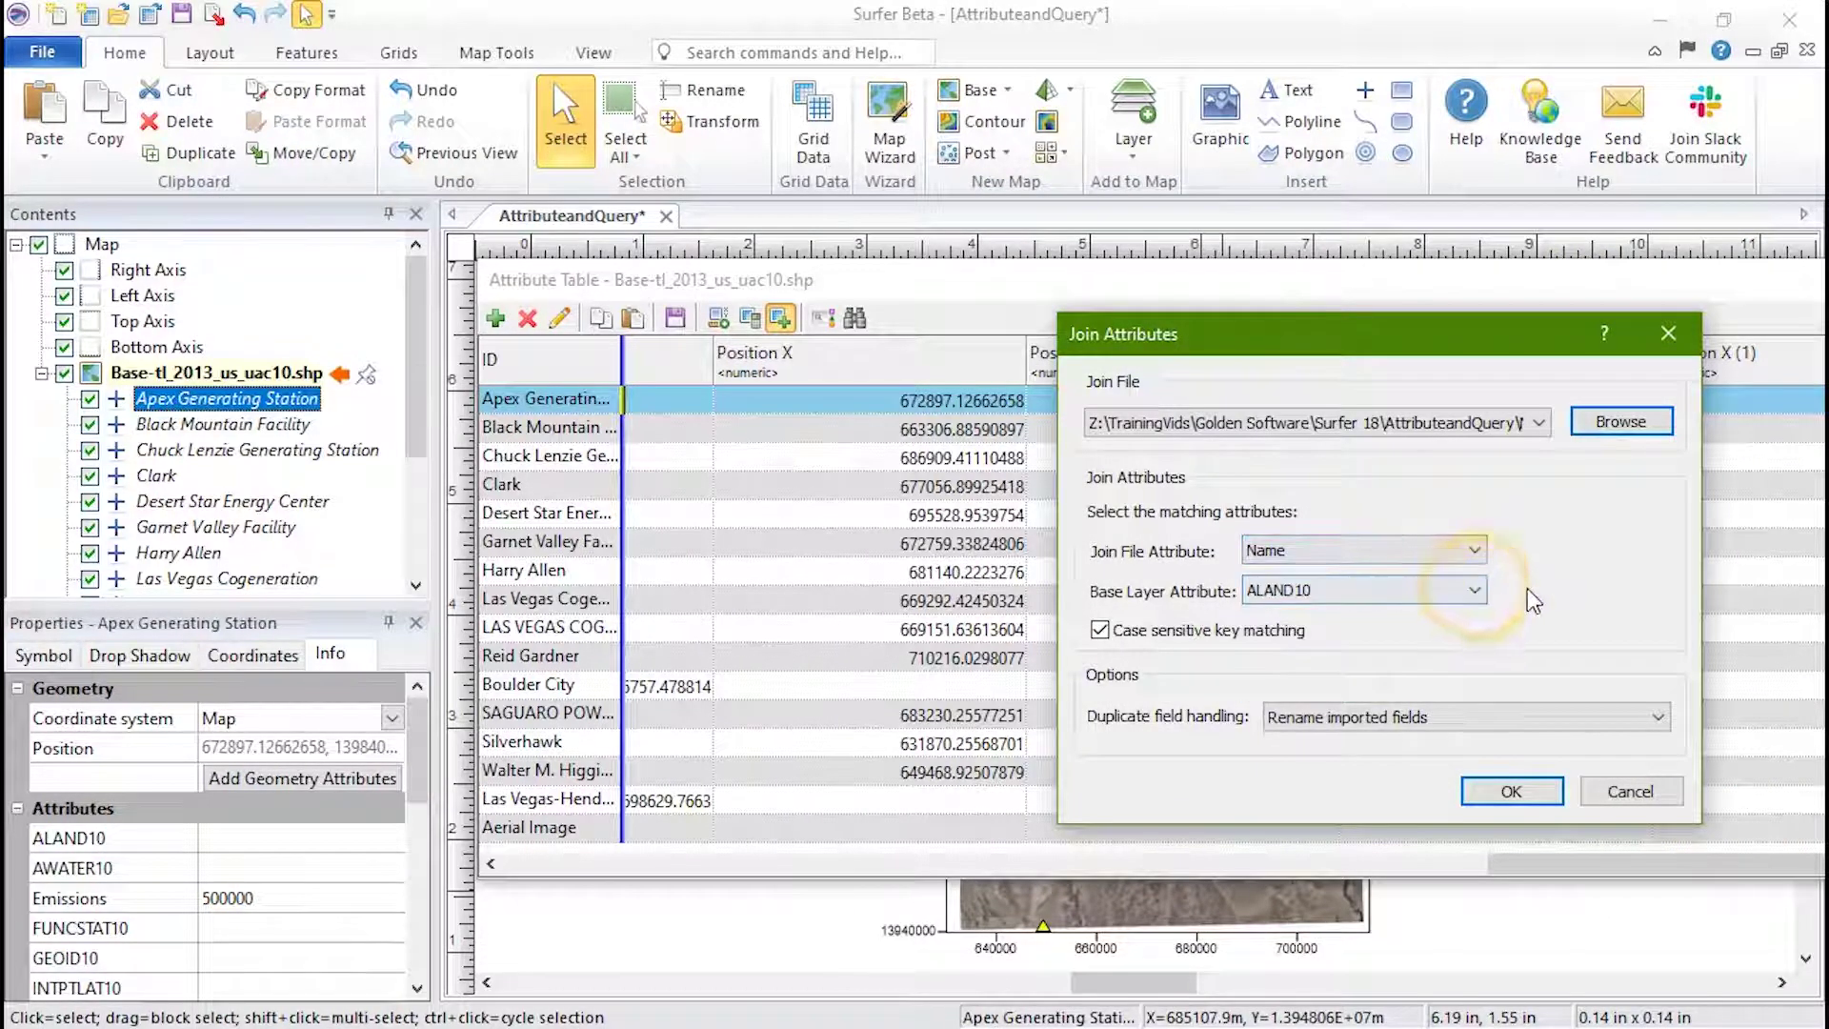
pyautogui.click(1475, 592)
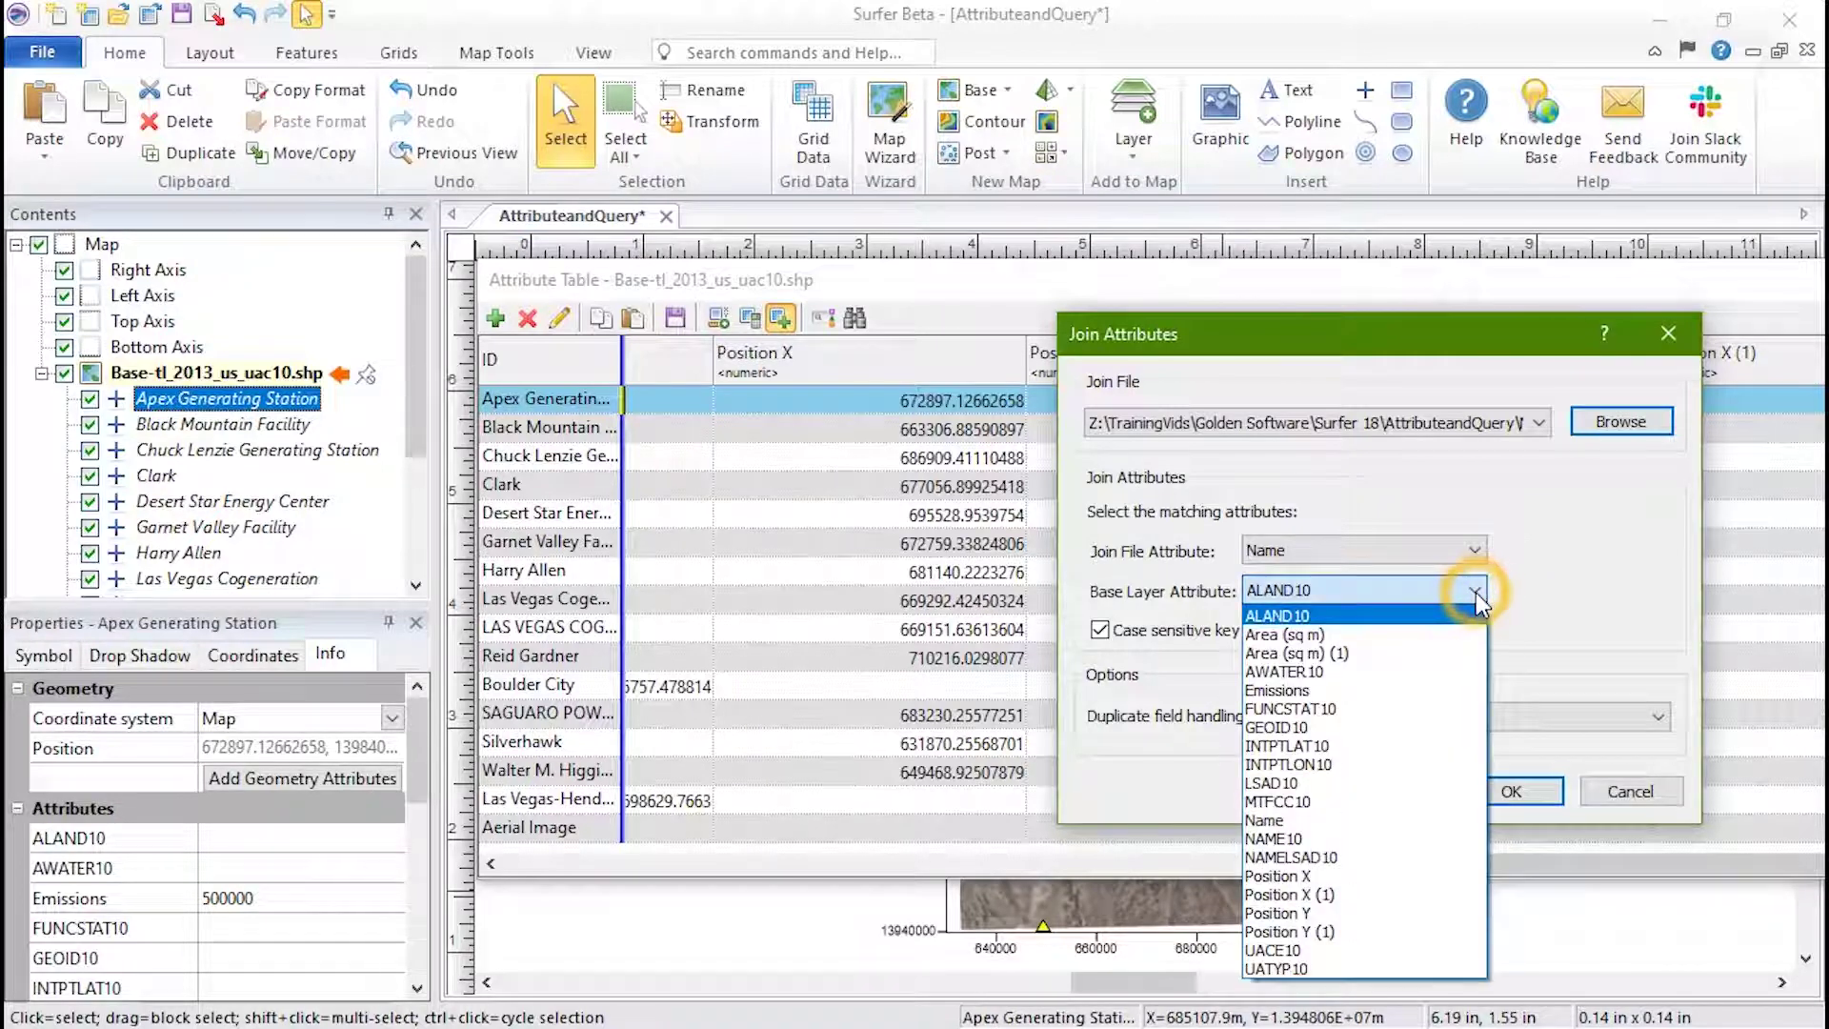
pyautogui.click(1440, 820)
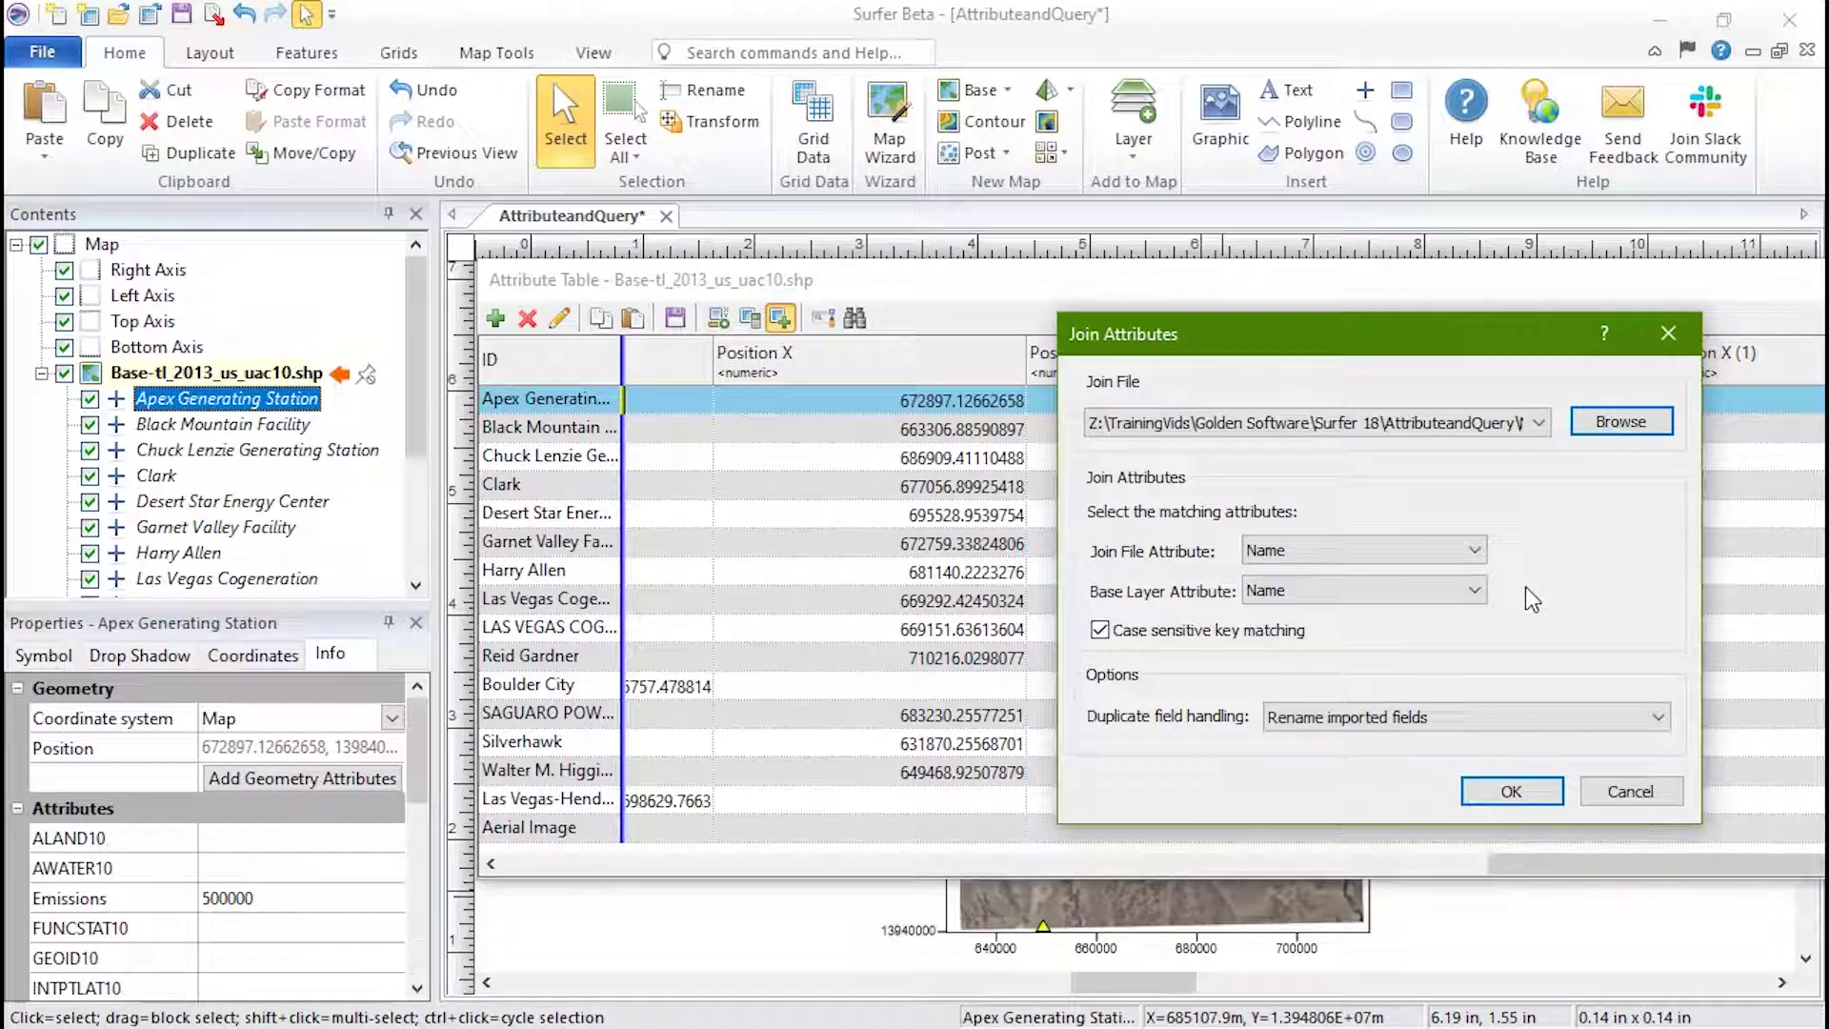
pyautogui.click(1658, 717)
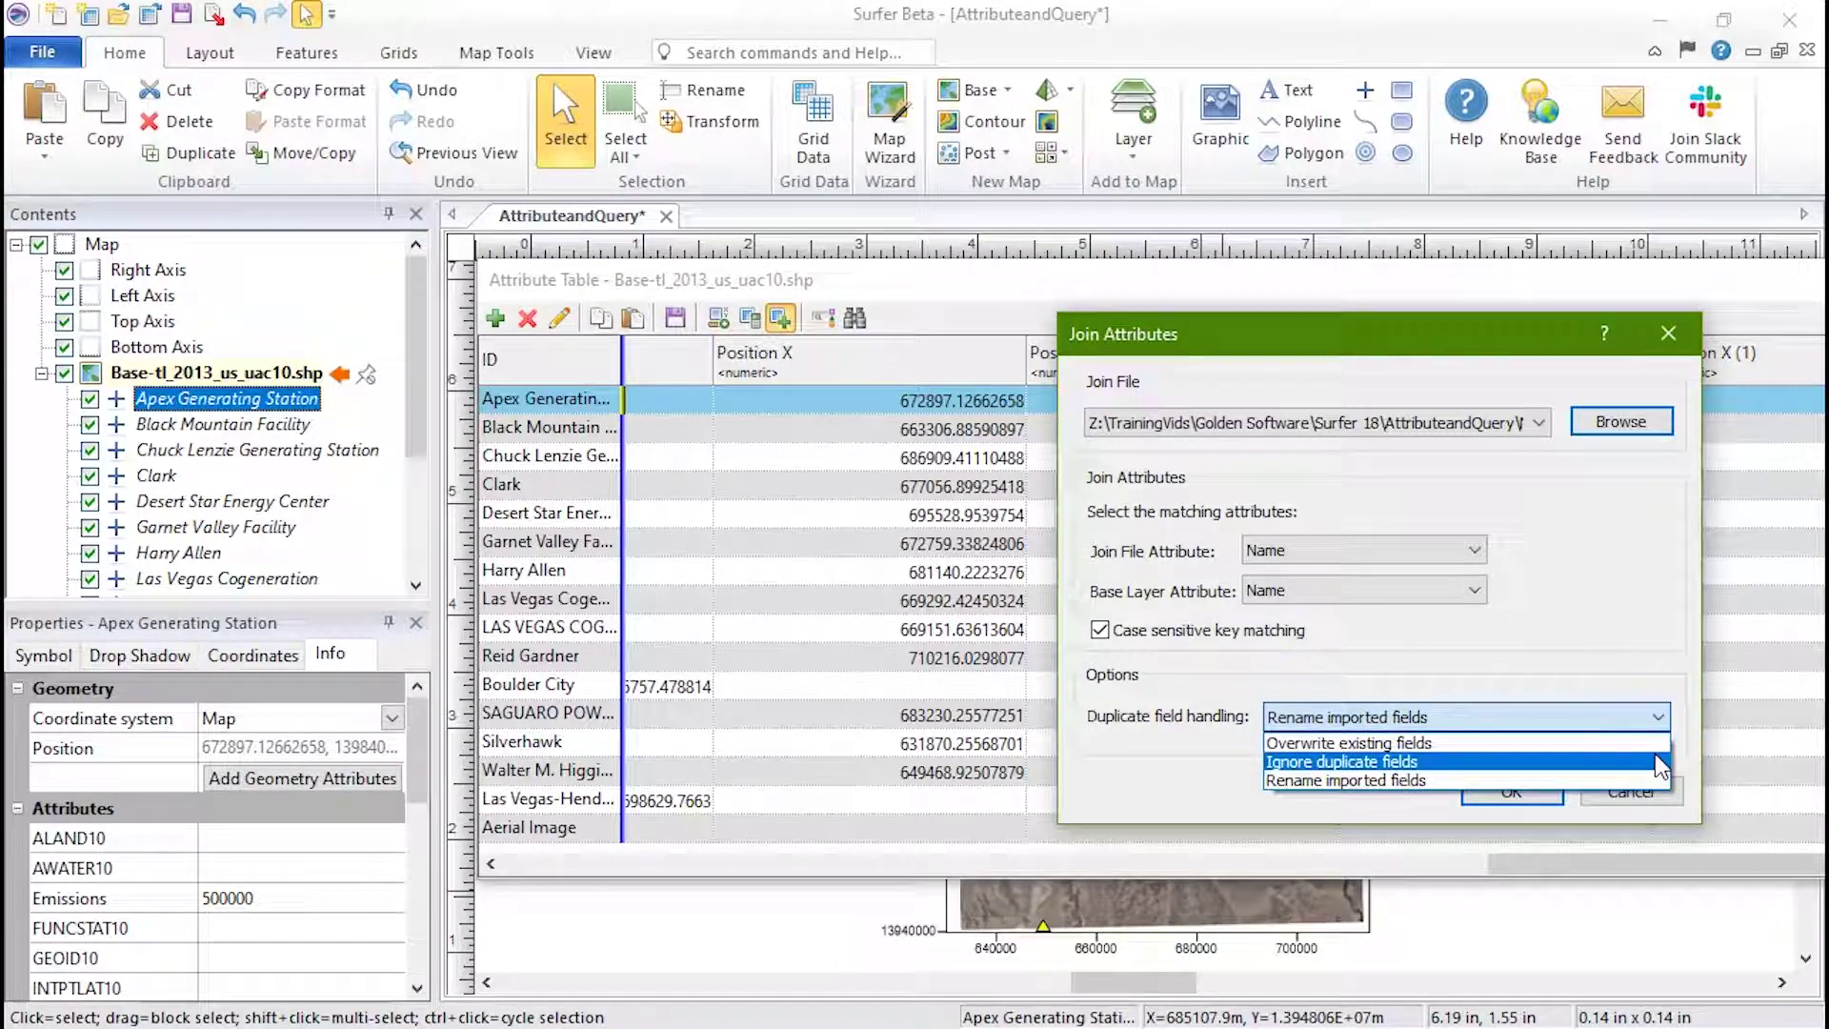
pyautogui.click(1660, 763)
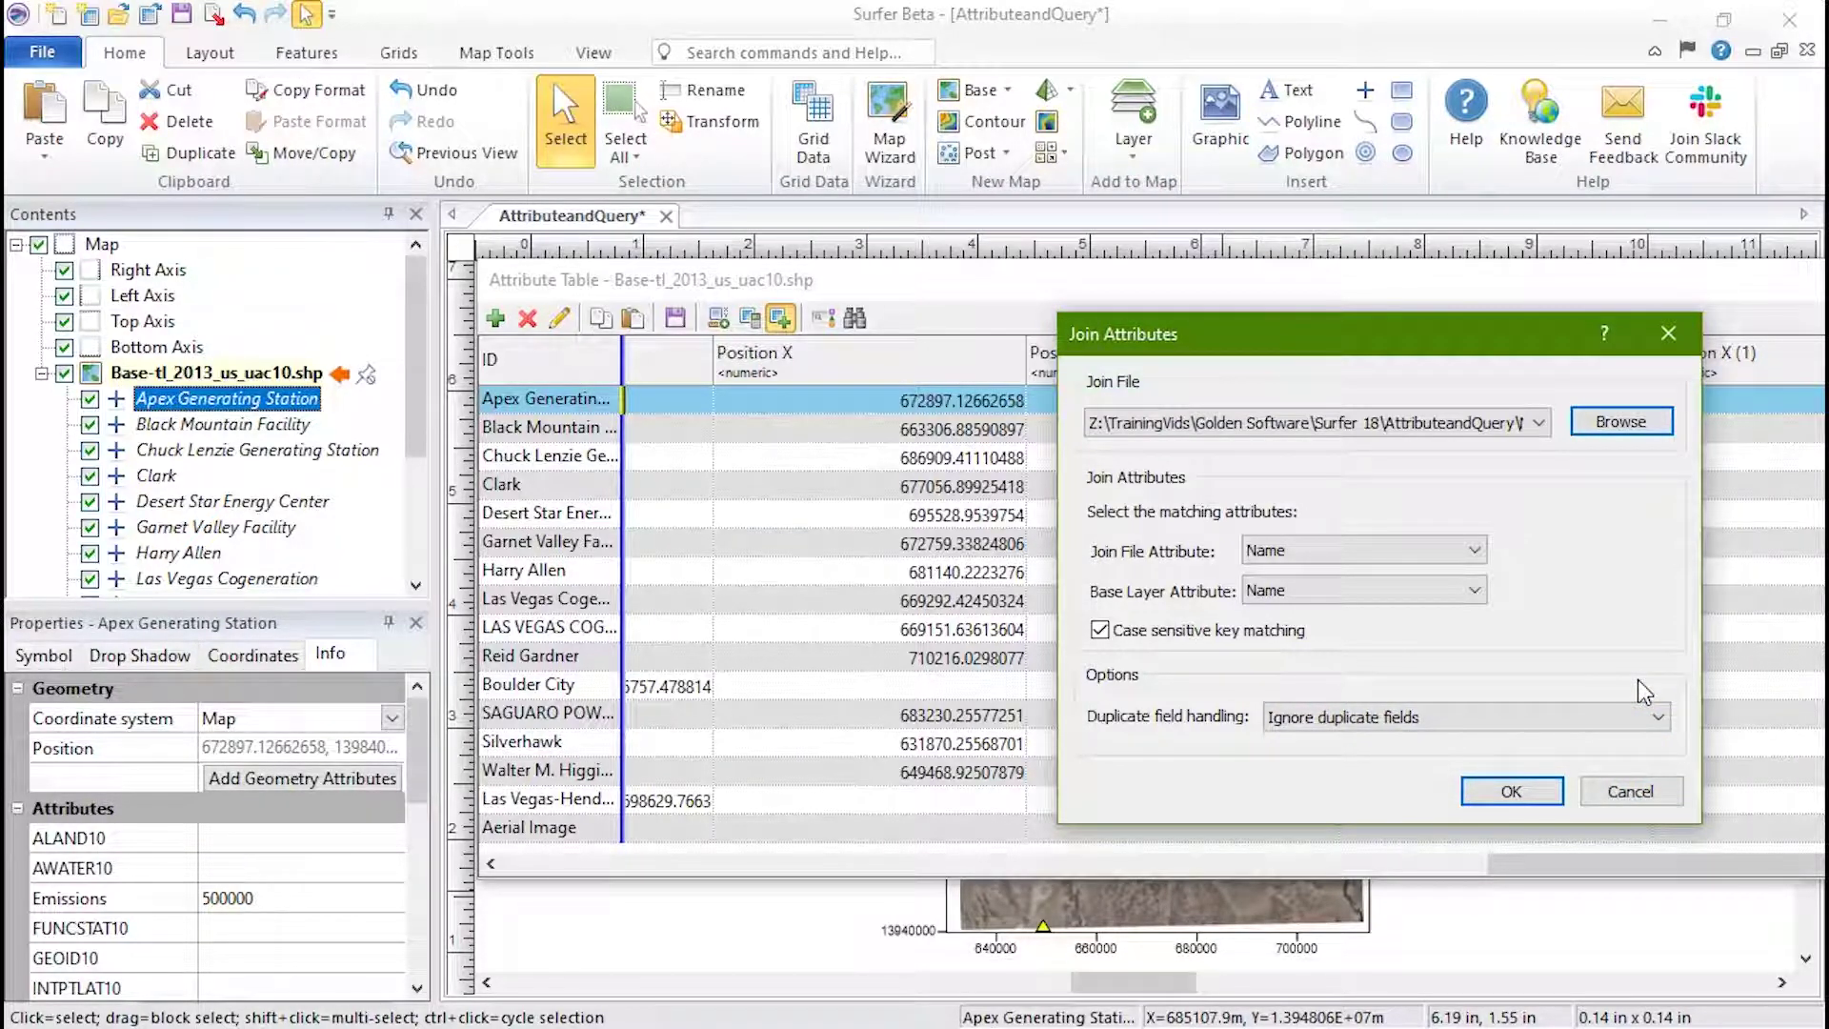
pyautogui.click(1537, 795)
# Review the joined Emissions(2019) column, try Query and Find, then close the attribute table
pyautogui.moveTo(1527, 865); pyautogui.dragTo(1365, 867)
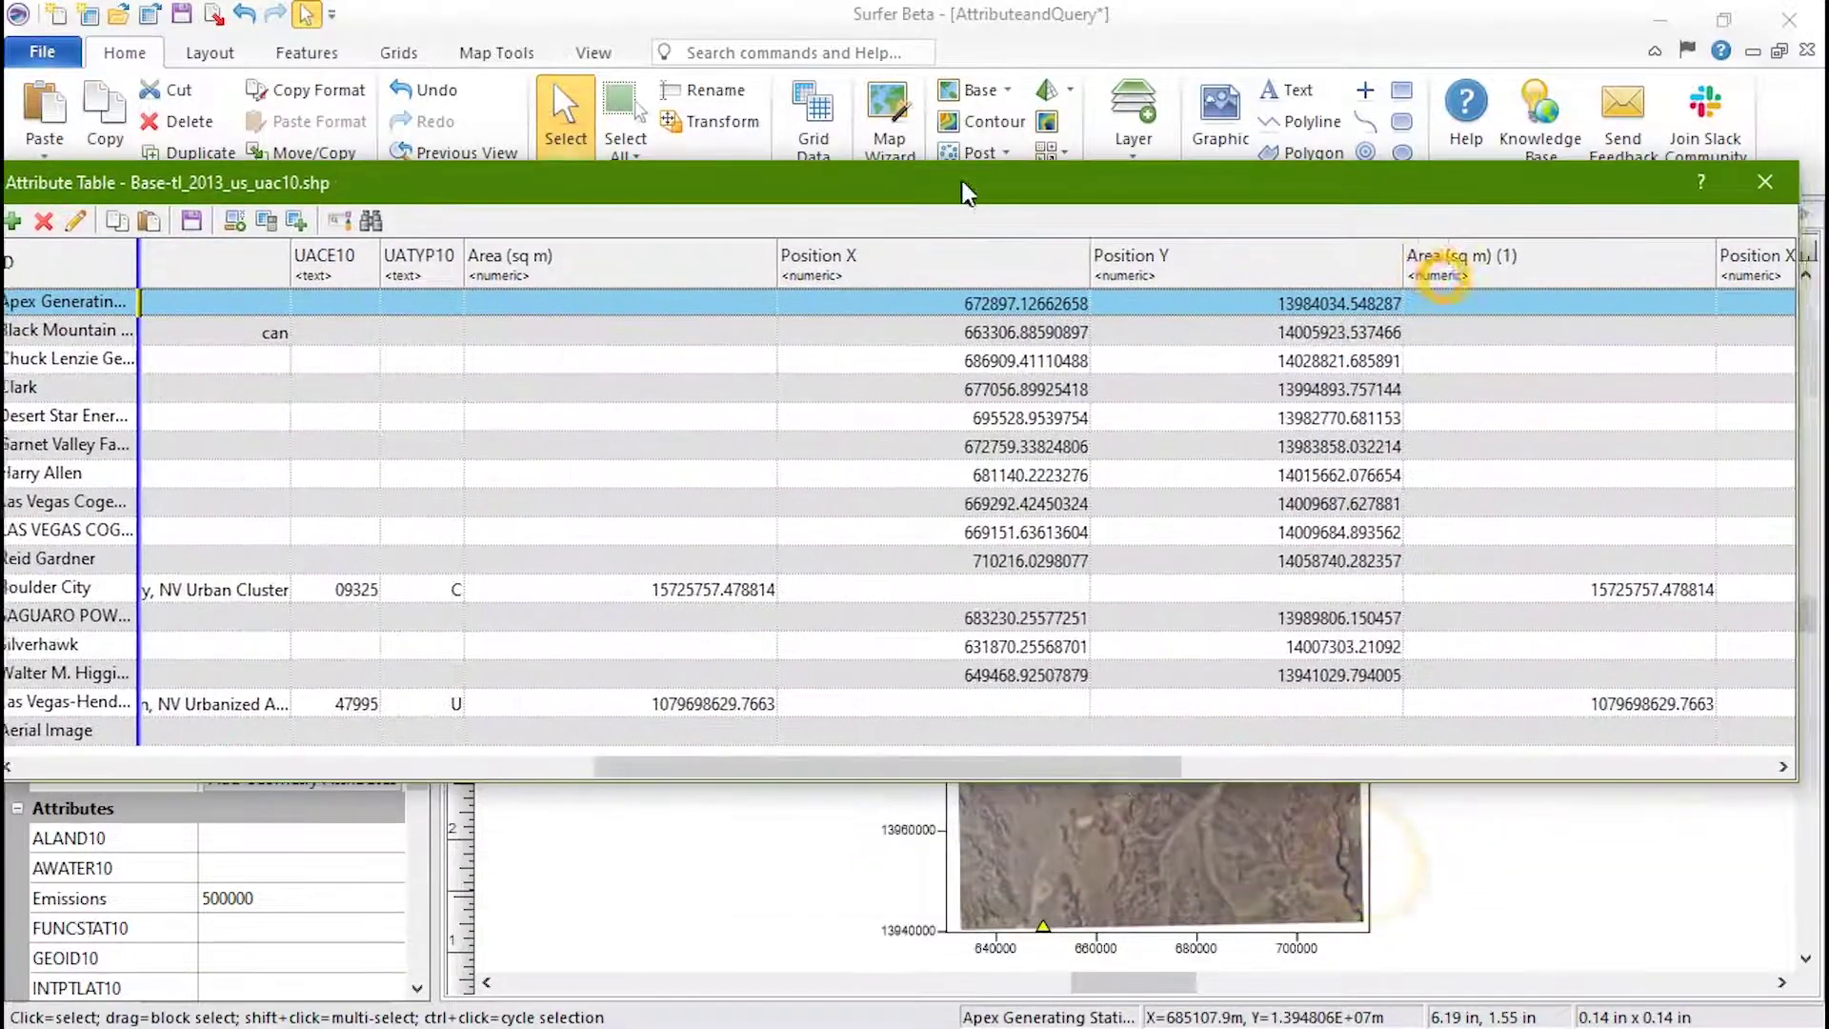
pyautogui.moveTo(1079, 765); pyautogui.dragTo(1687, 768)
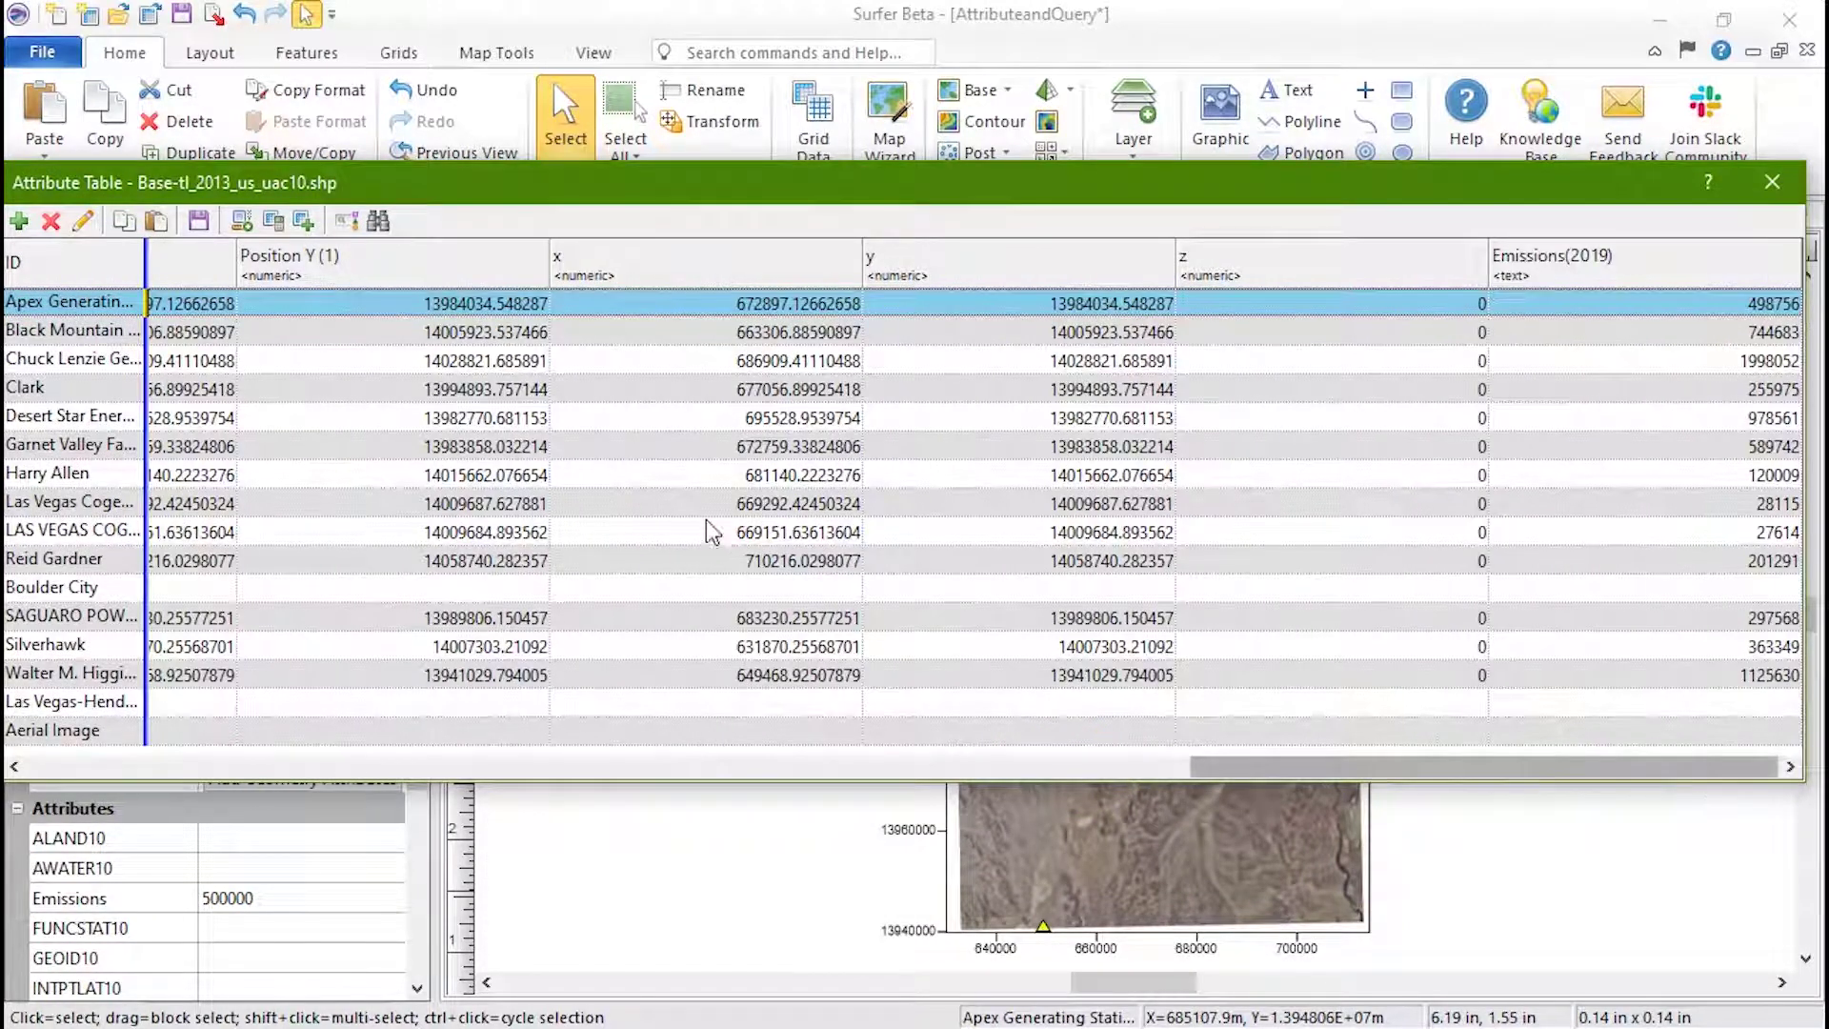
pyautogui.click(362, 225)
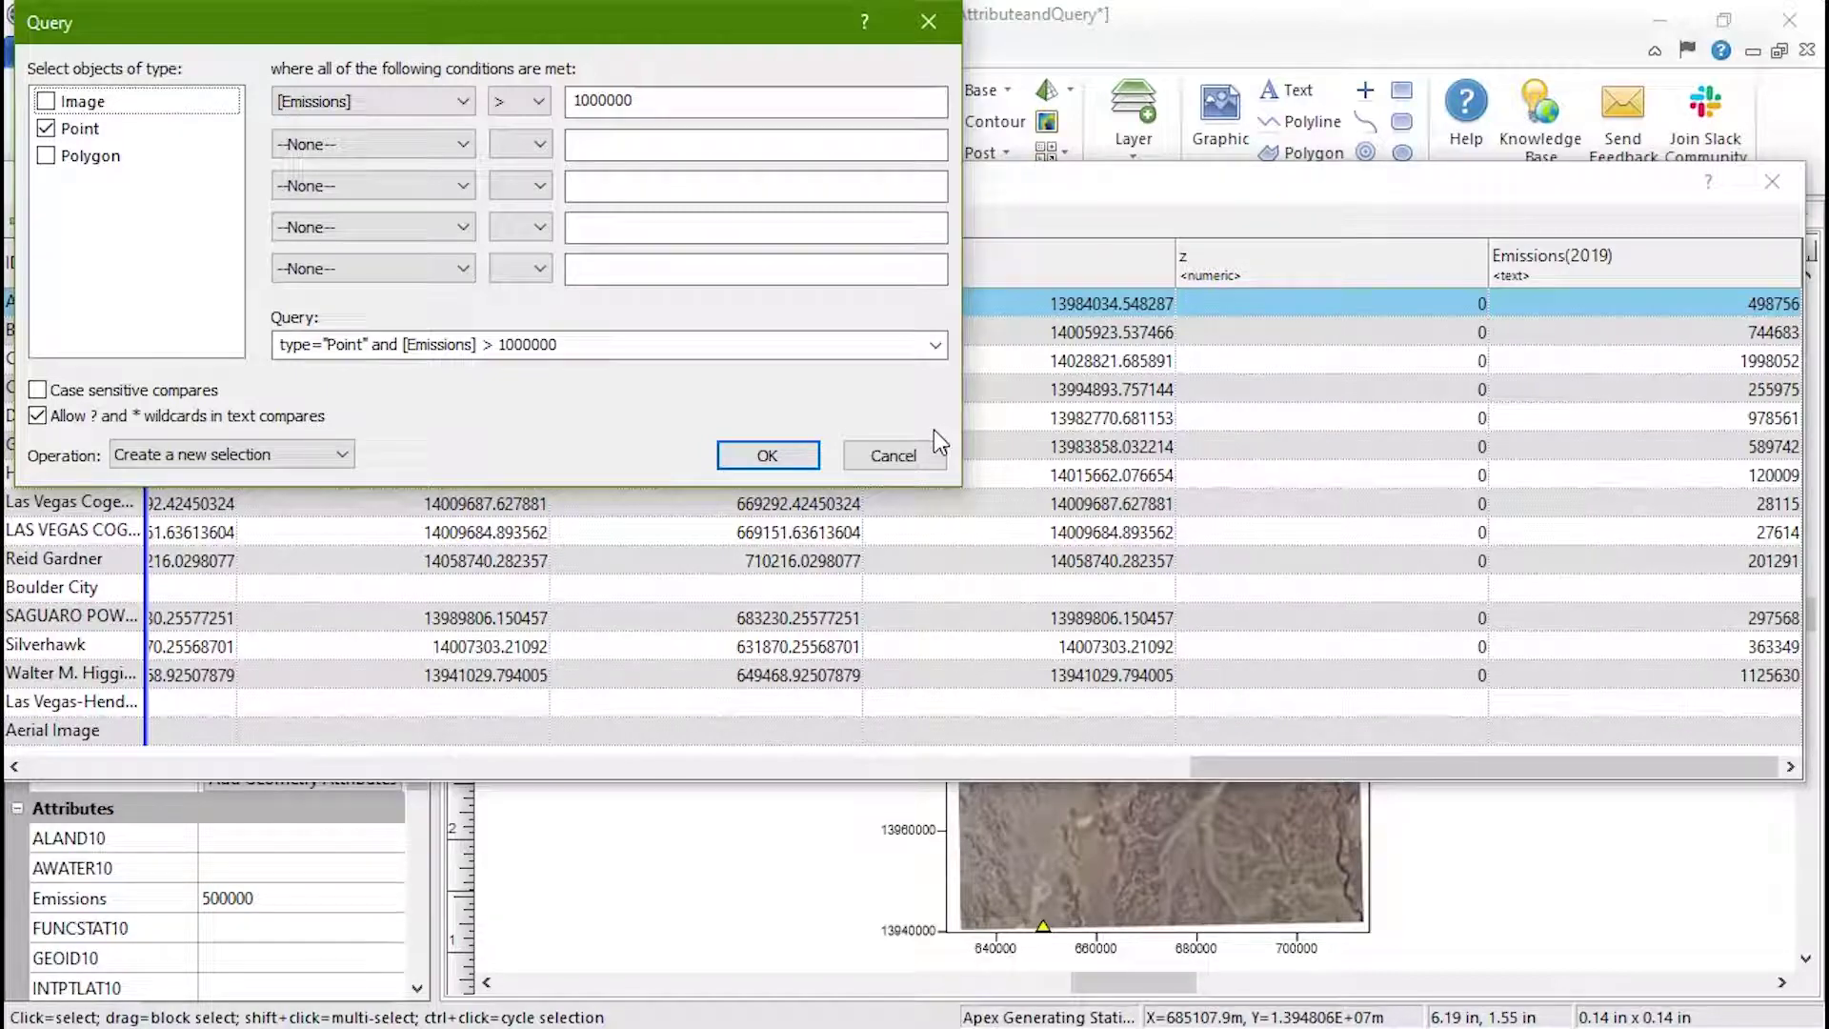
pyautogui.click(929, 457)
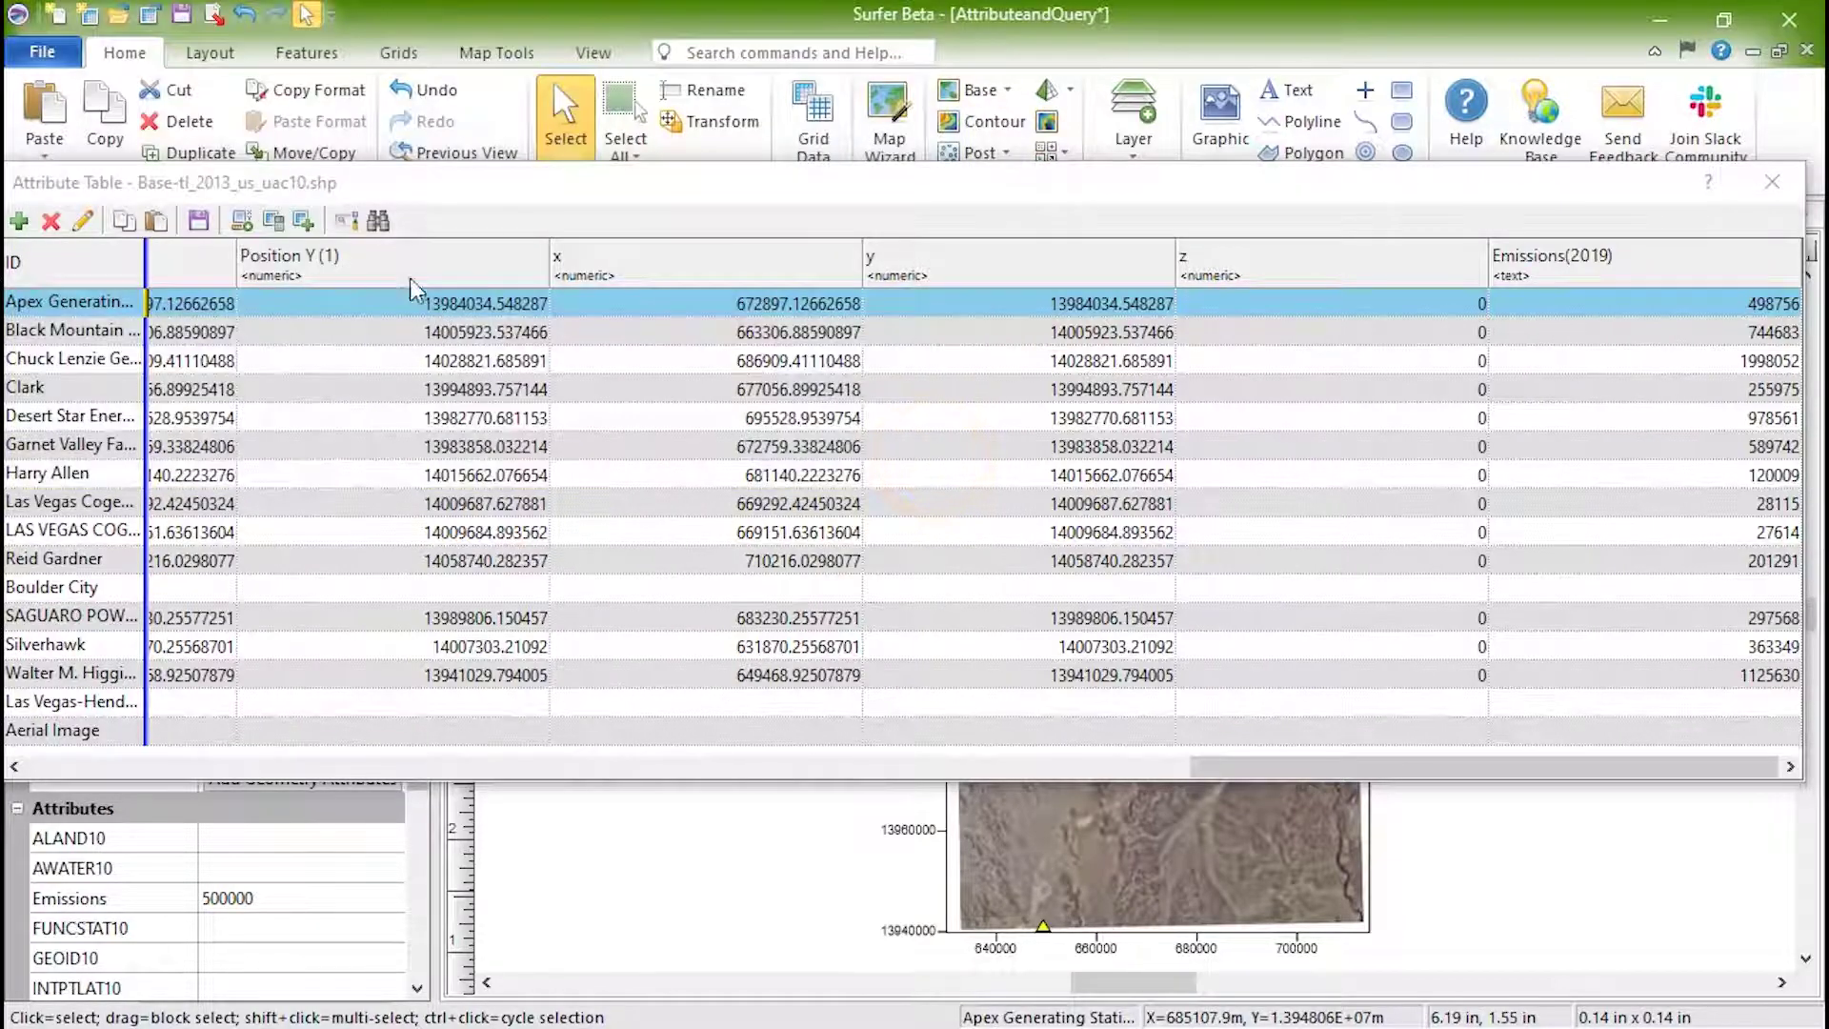
pyautogui.click(380, 221)
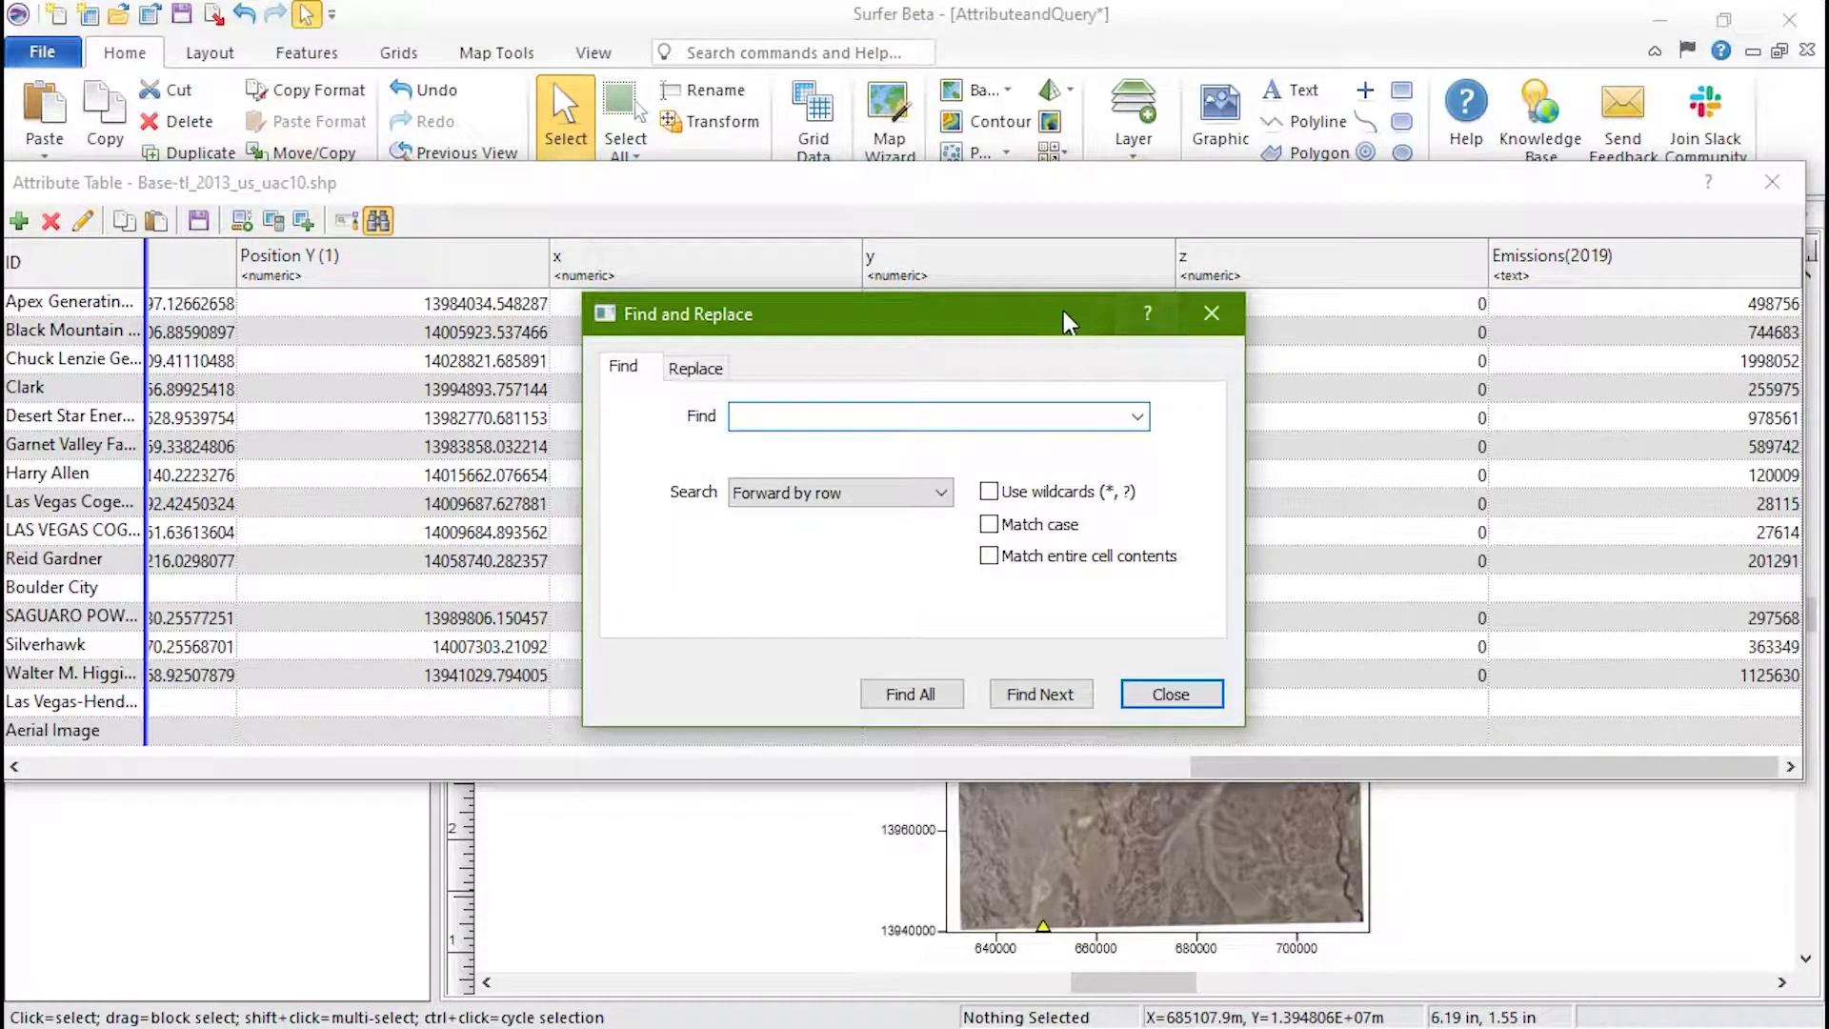
pyautogui.click(1216, 698)
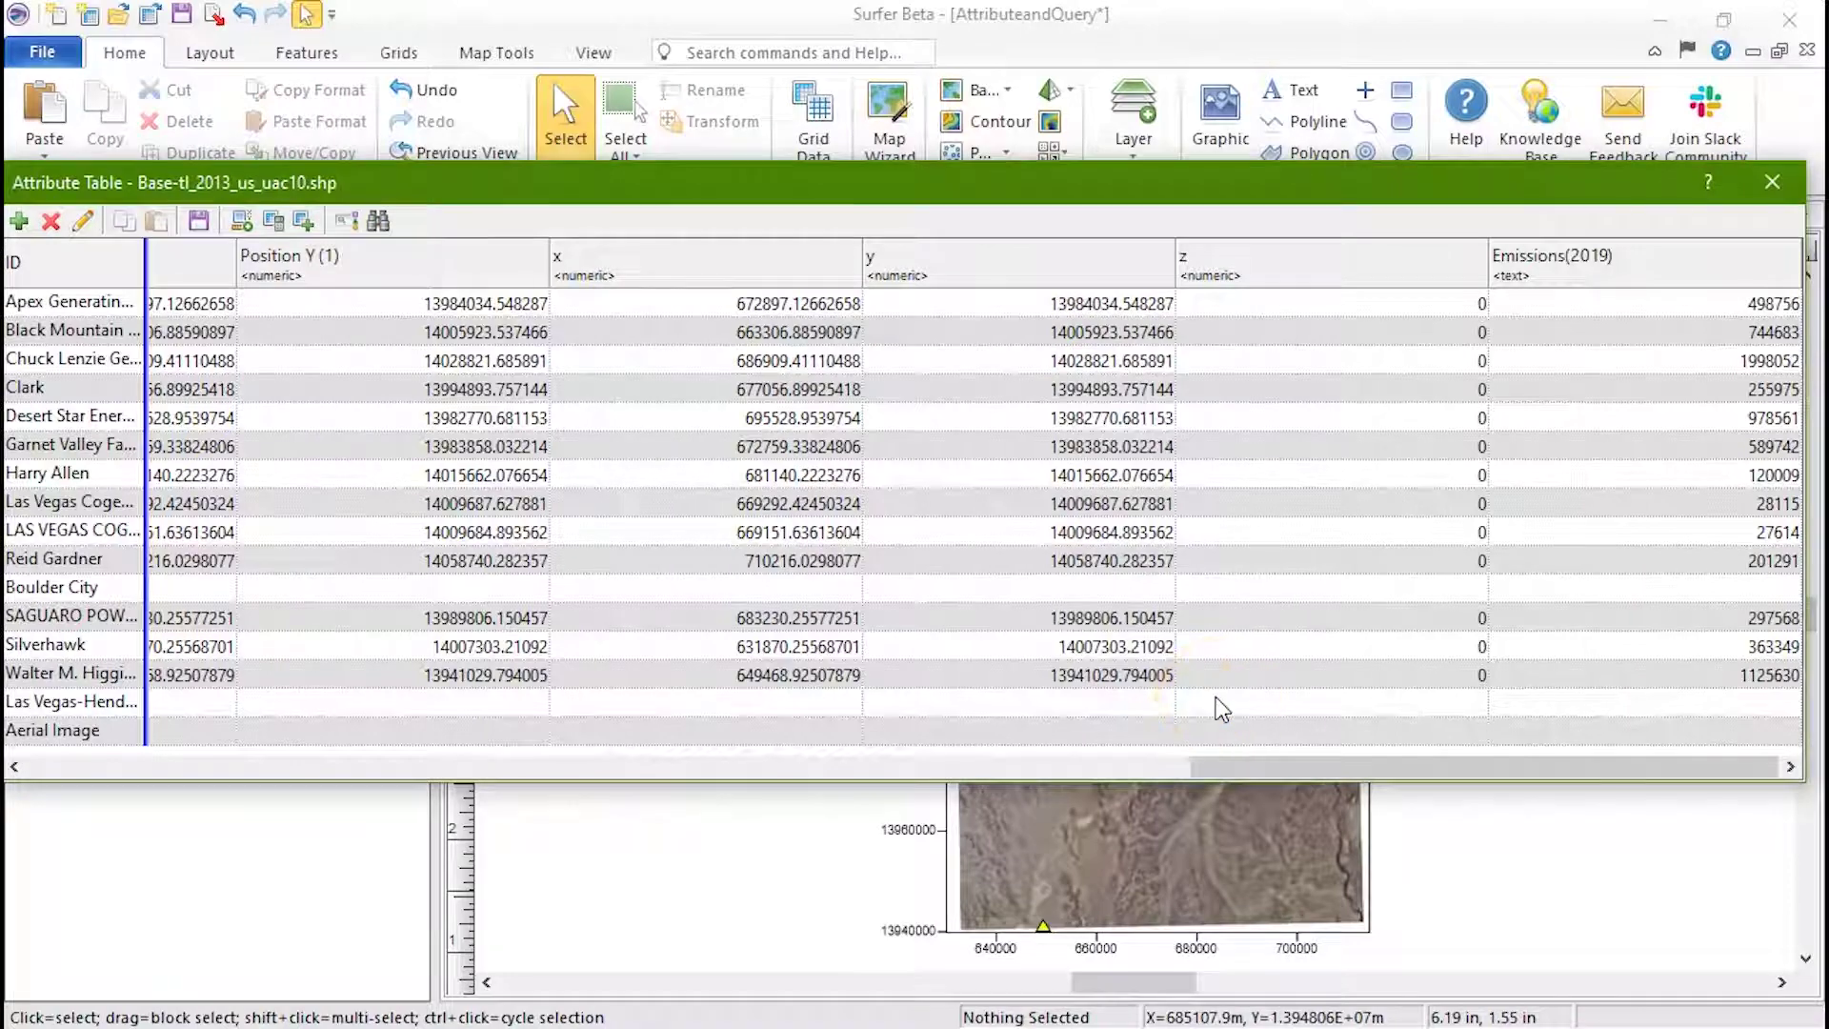
pyautogui.click(1786, 189)
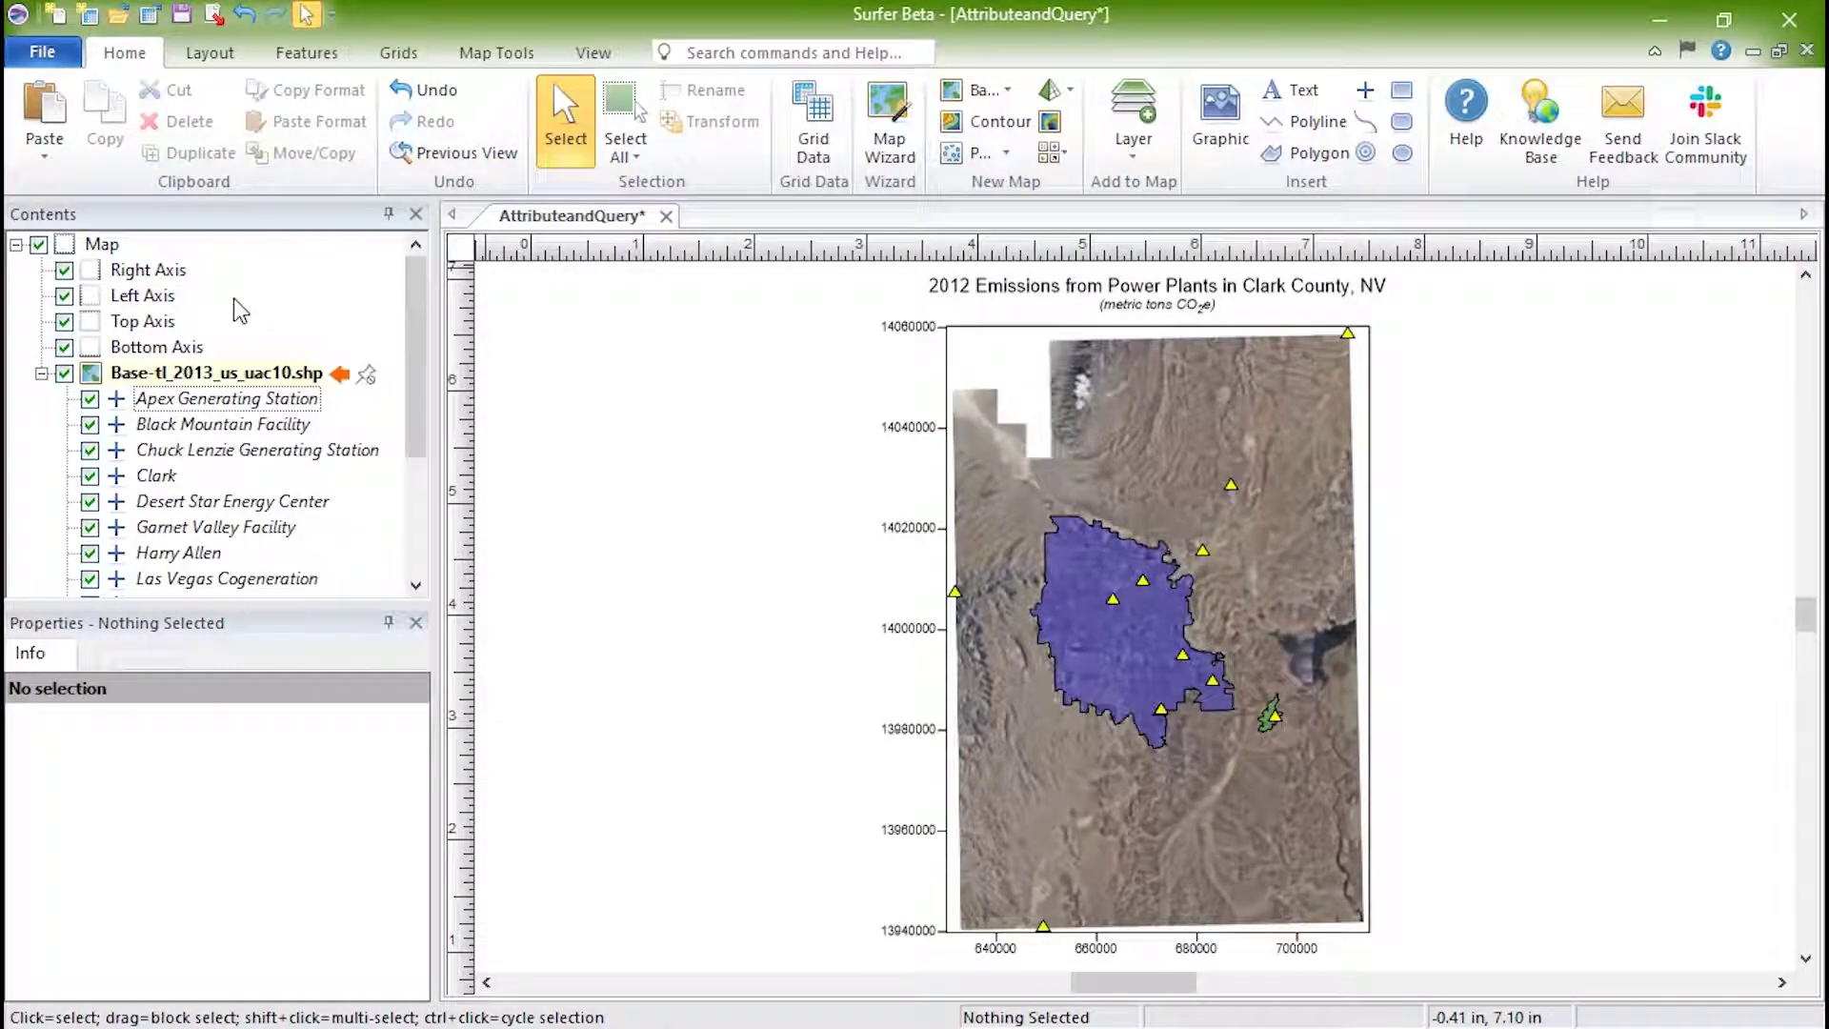
pyautogui.click(128, 372)
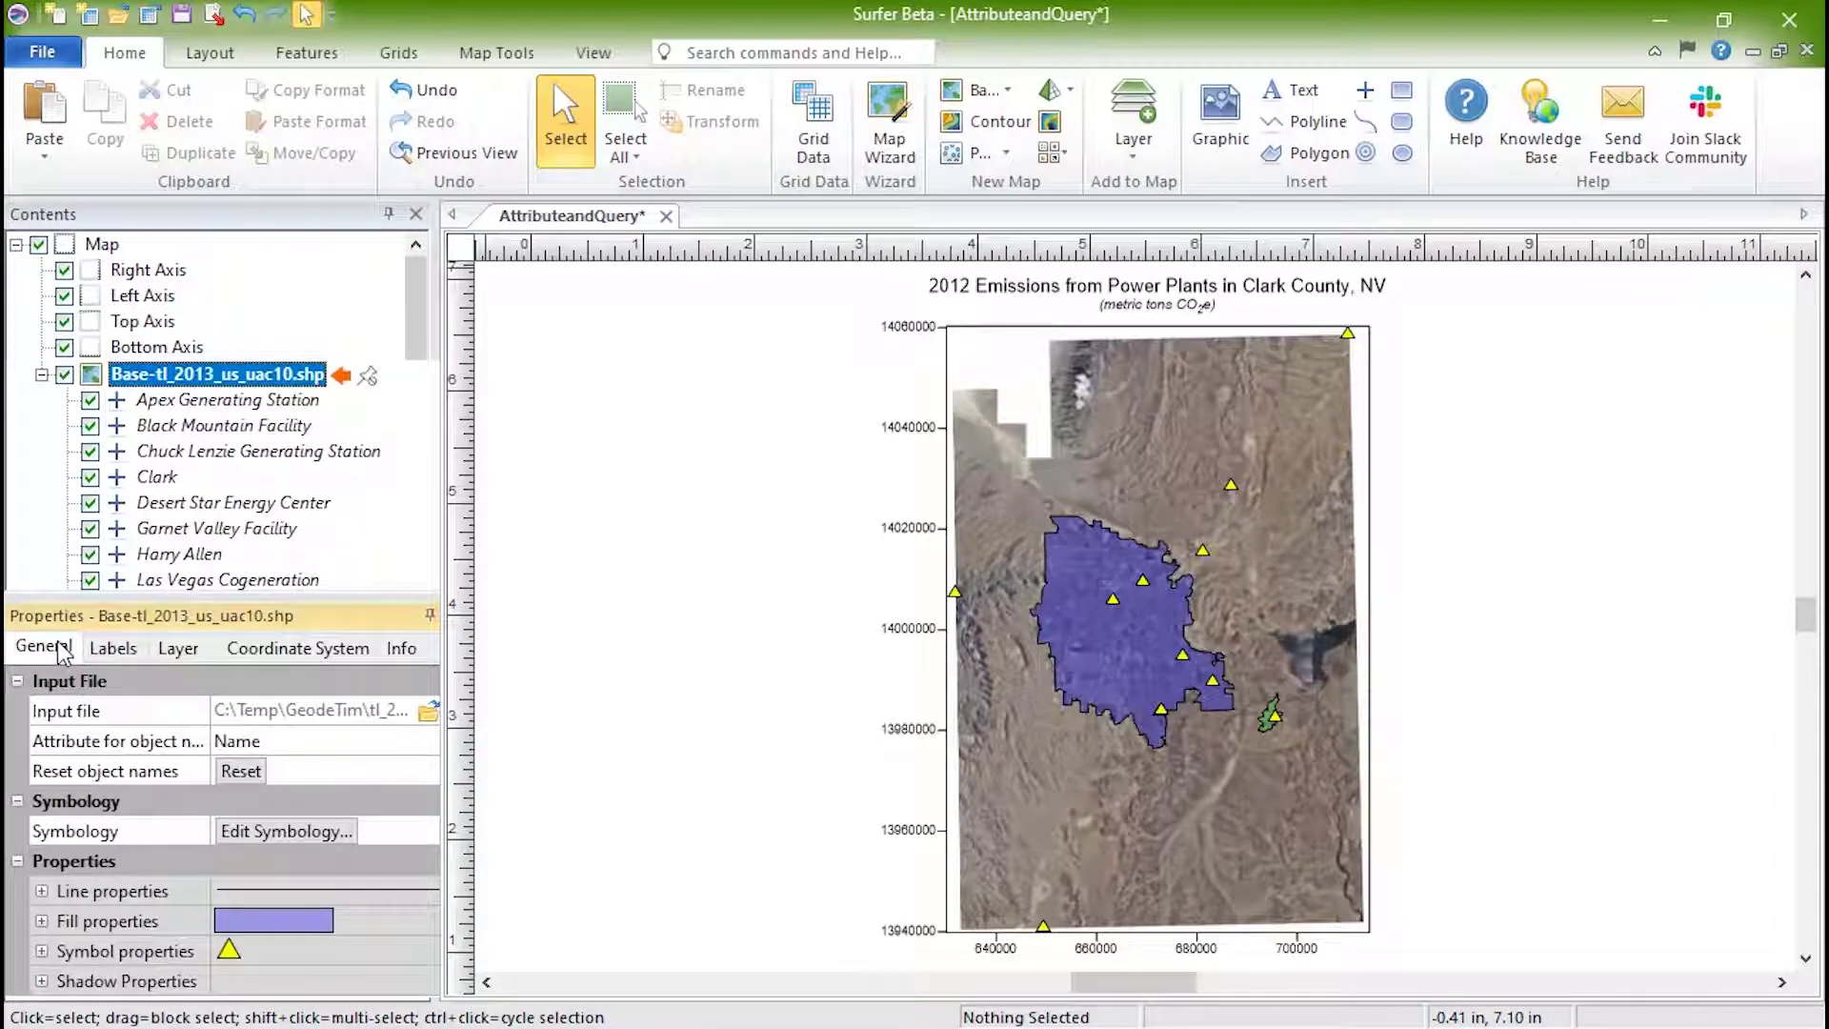
pyautogui.click(367, 741)
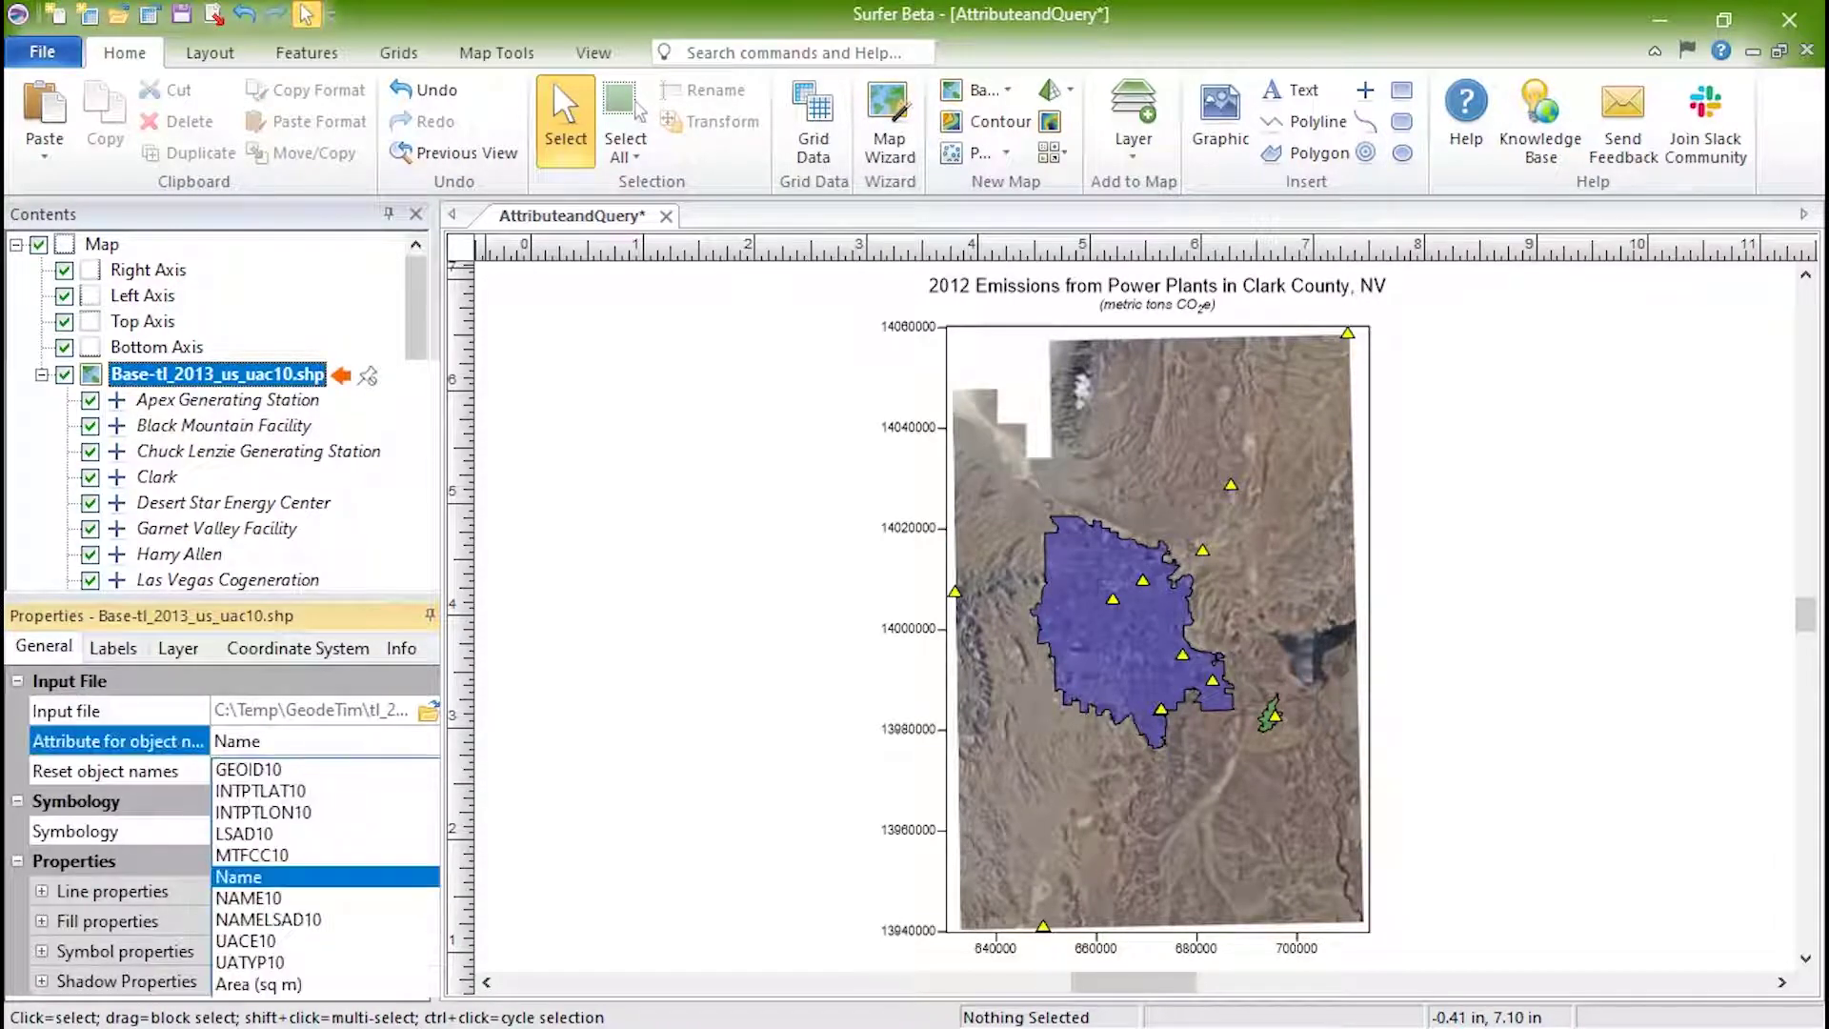
pyautogui.press('Return')
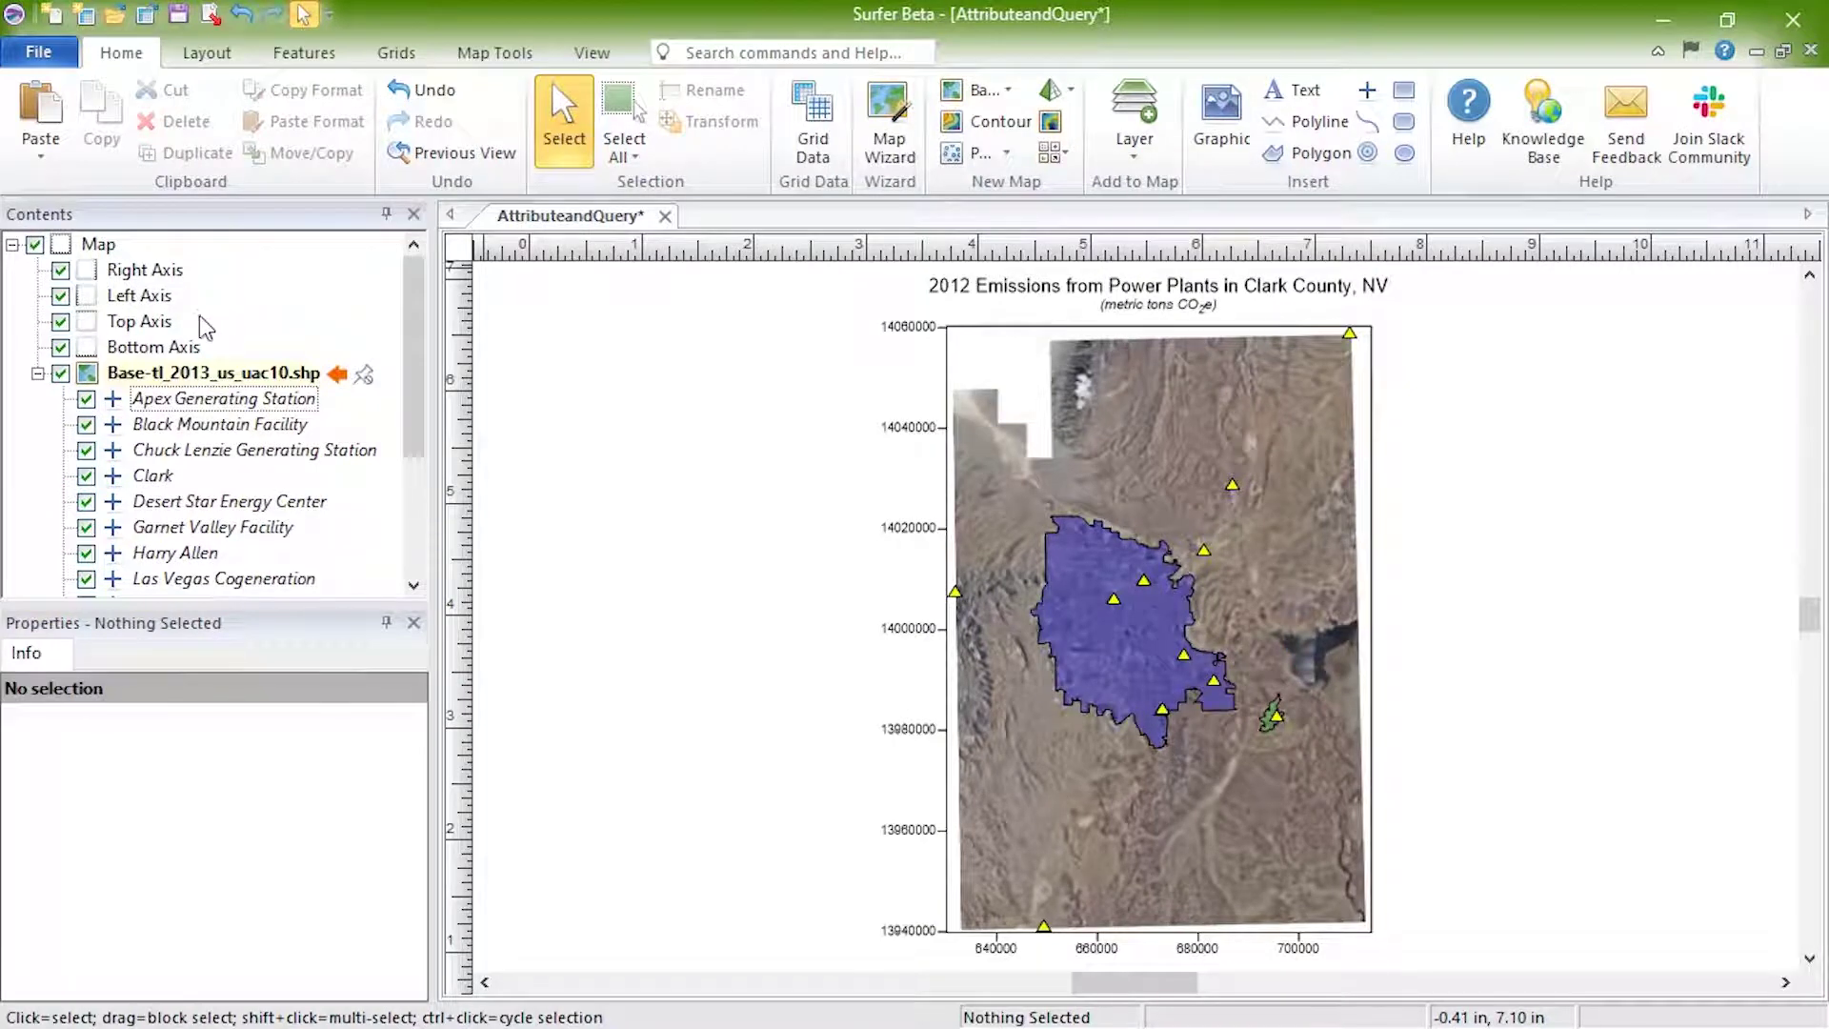
# Open Query Objects for the Base-tl_2013_us_uac10.shp layer from Map Tools
pyautogui.click(116, 381)
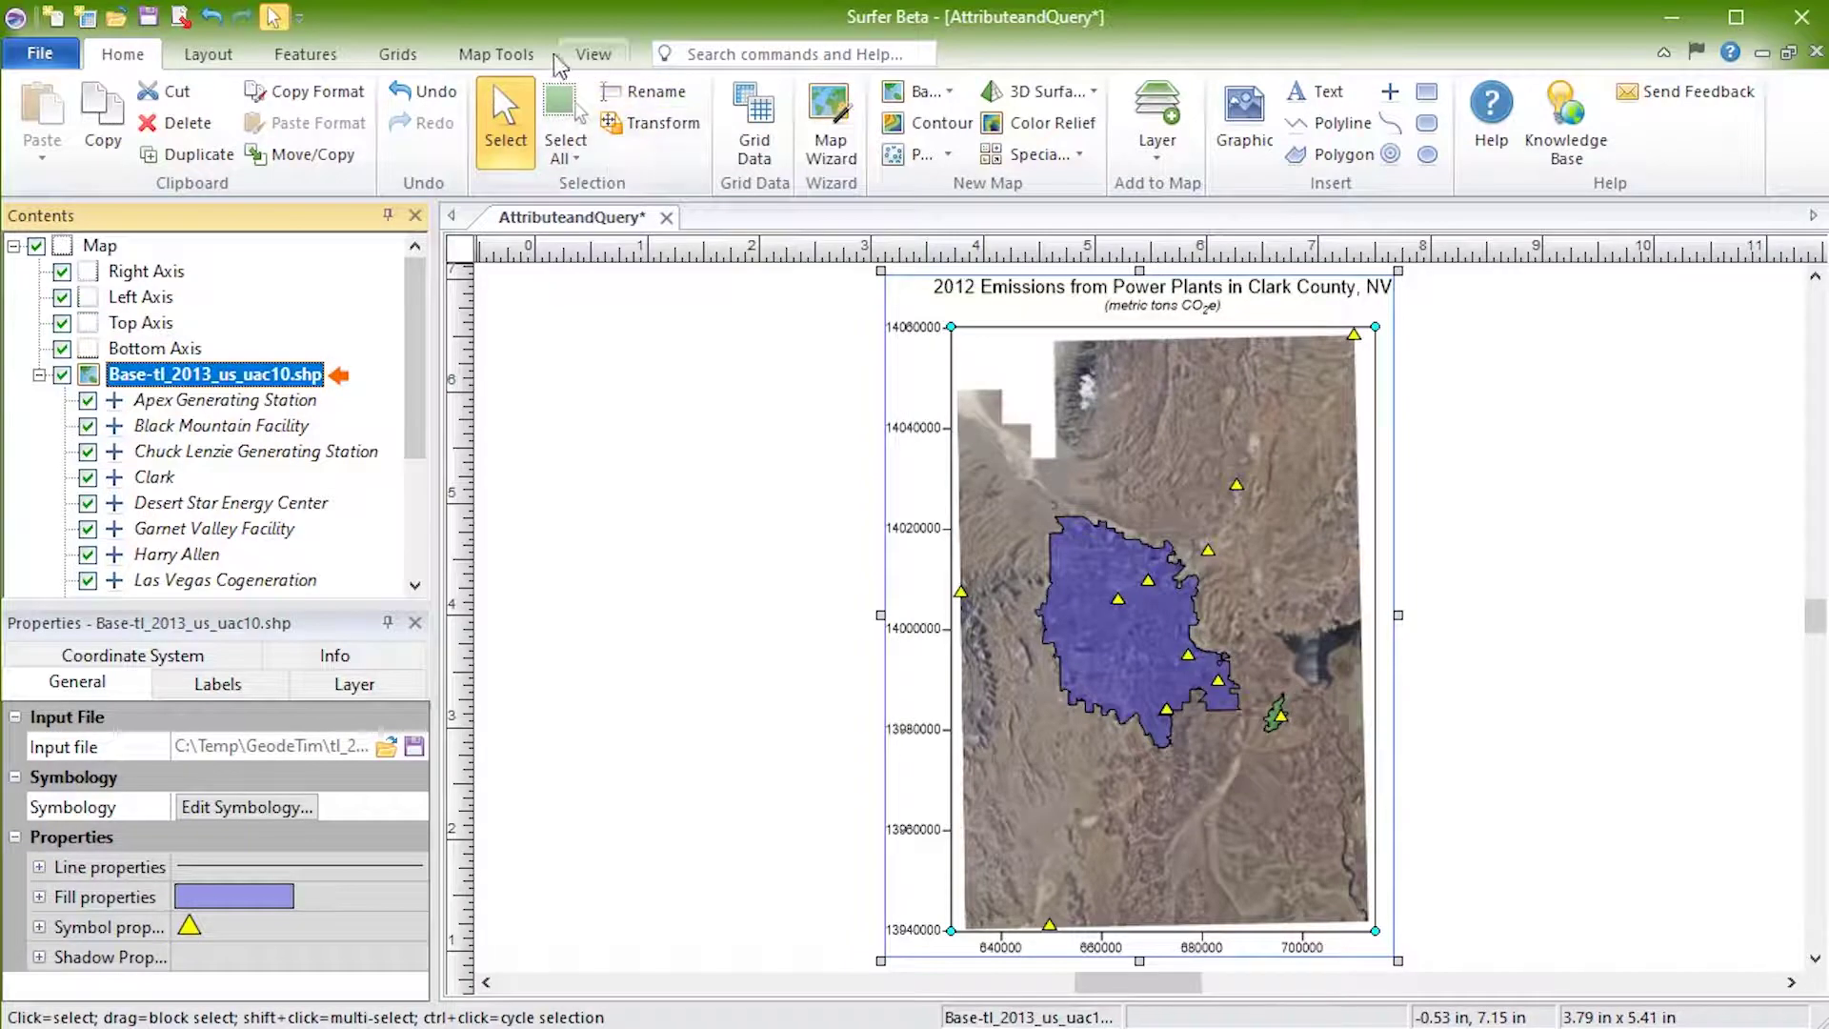
pyautogui.click(496, 55)
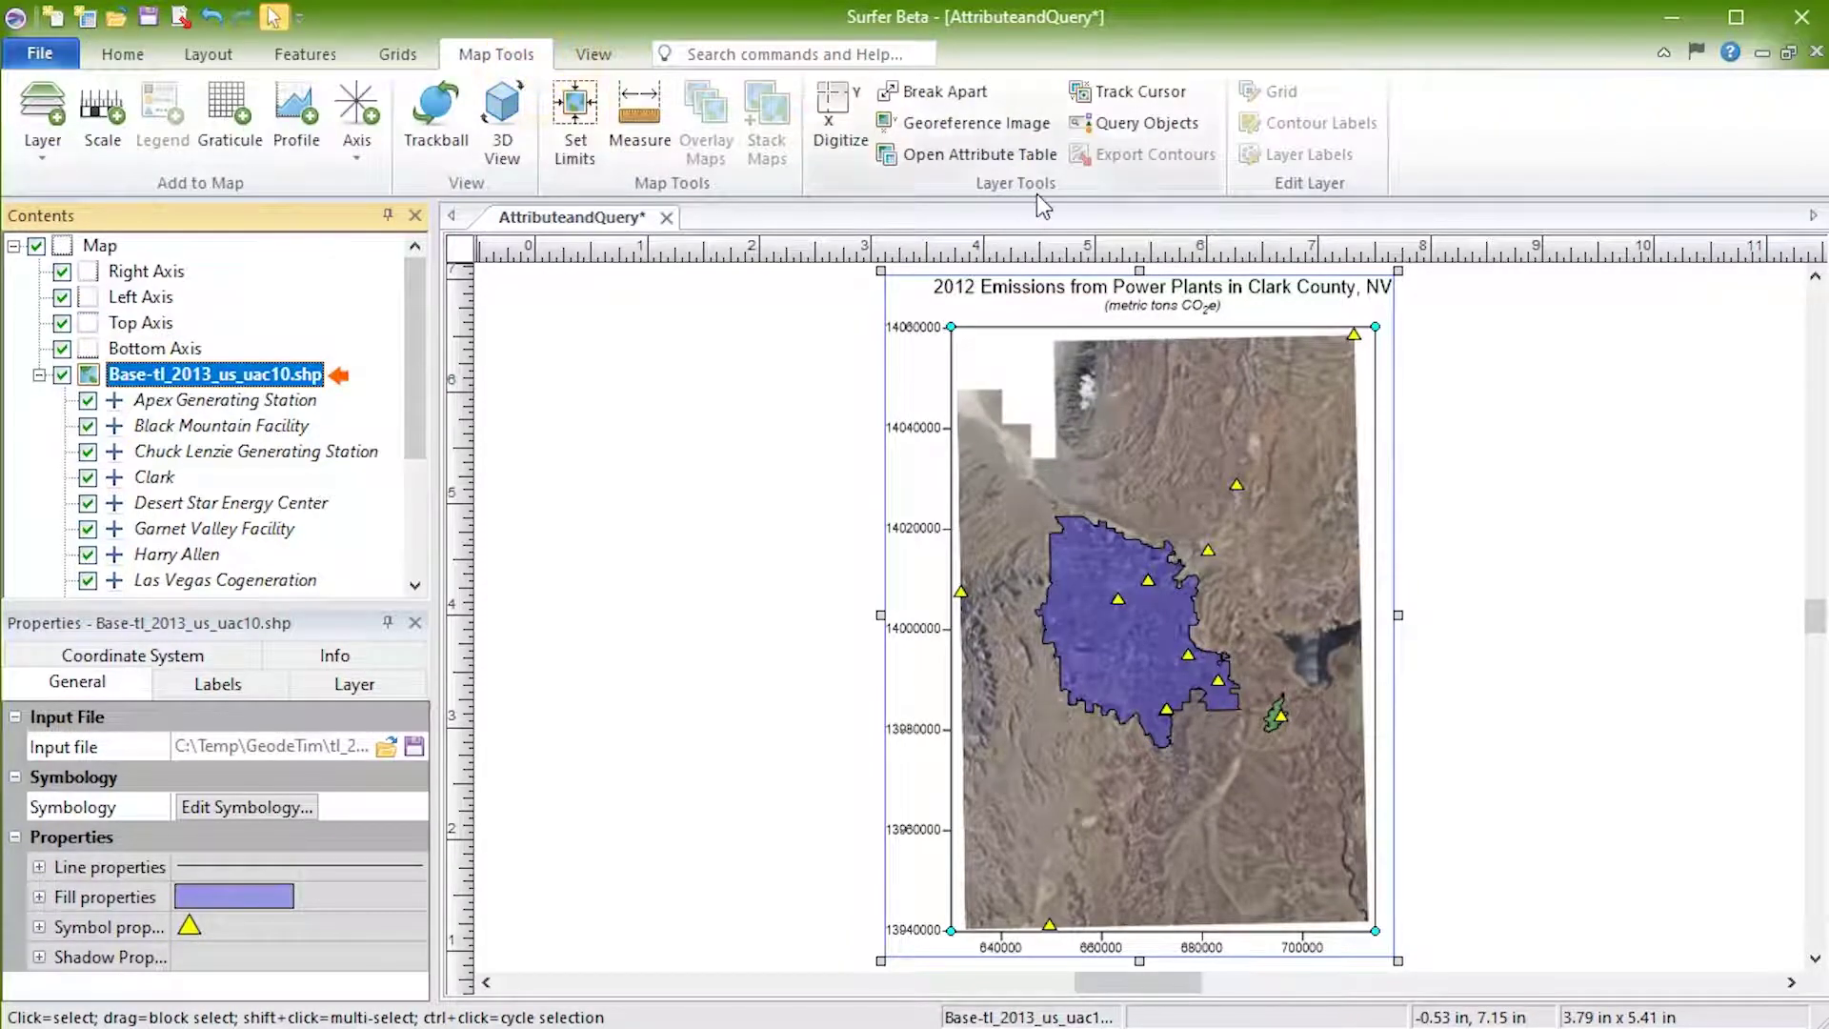
pyautogui.click(1196, 138)
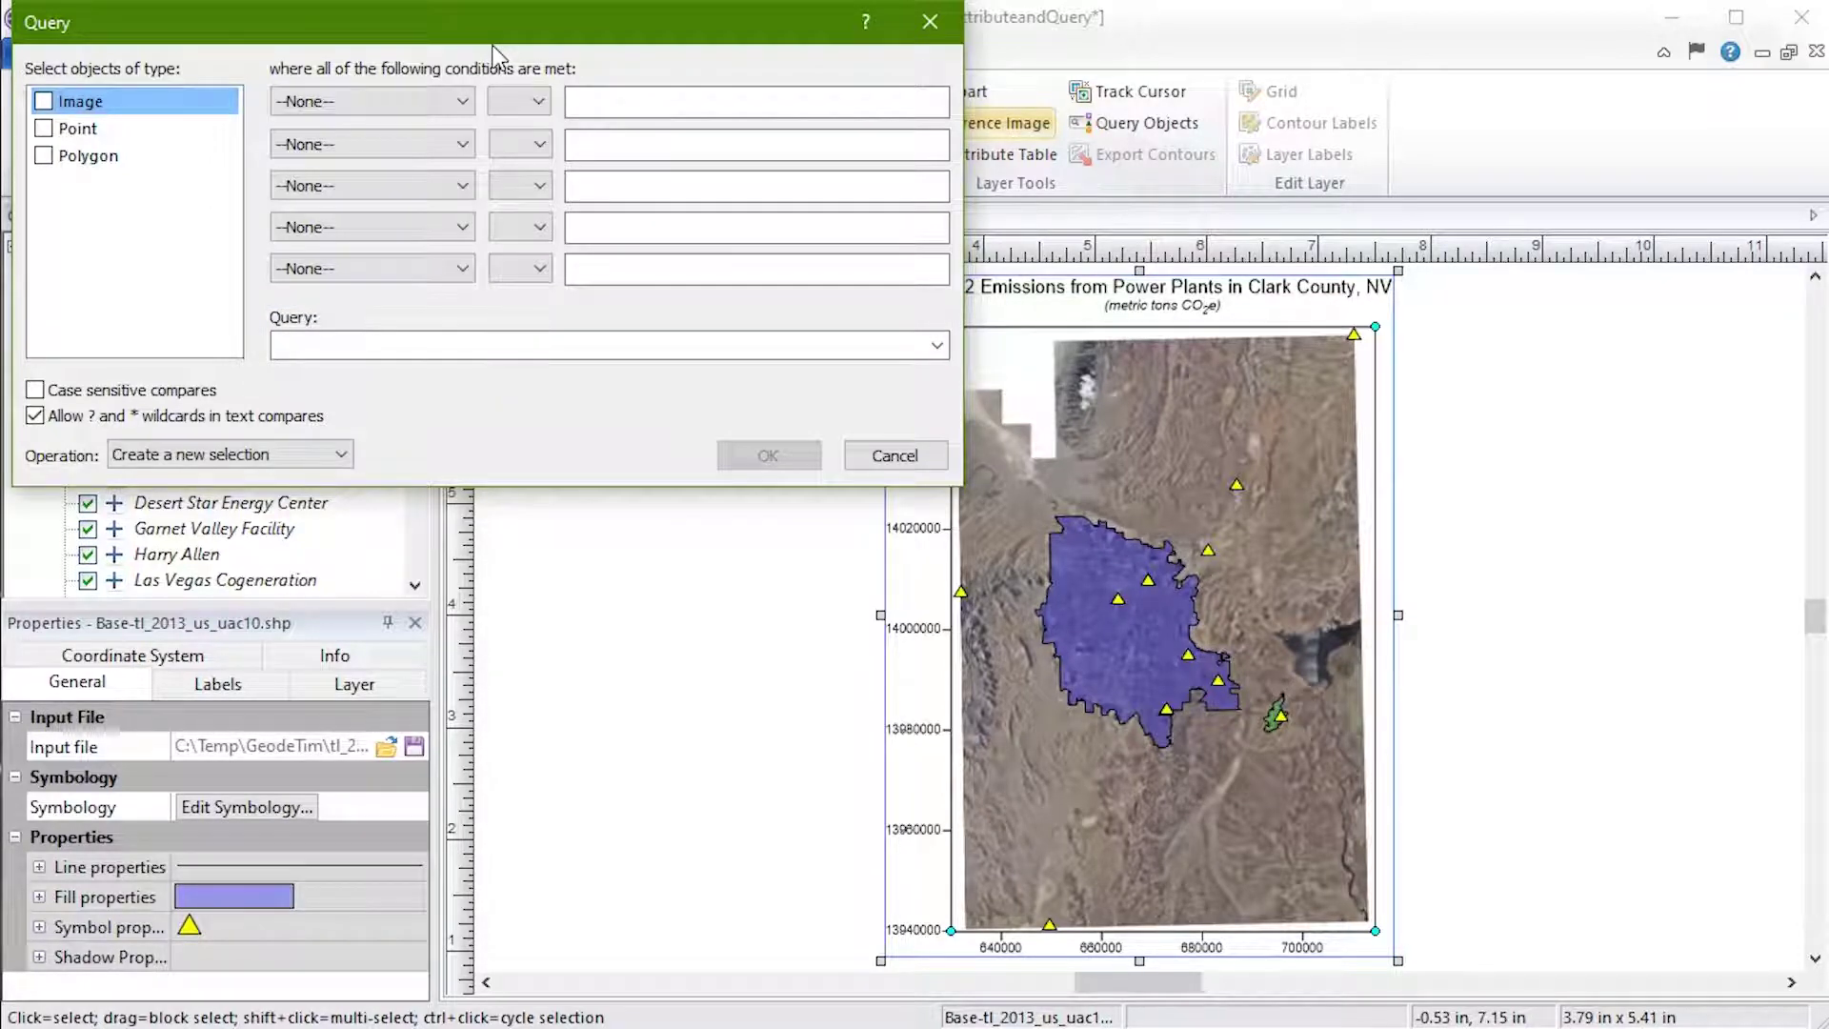
# Build the query type Point with [Emissions] > 1000000, using Create a new selection
pyautogui.click(43, 129)
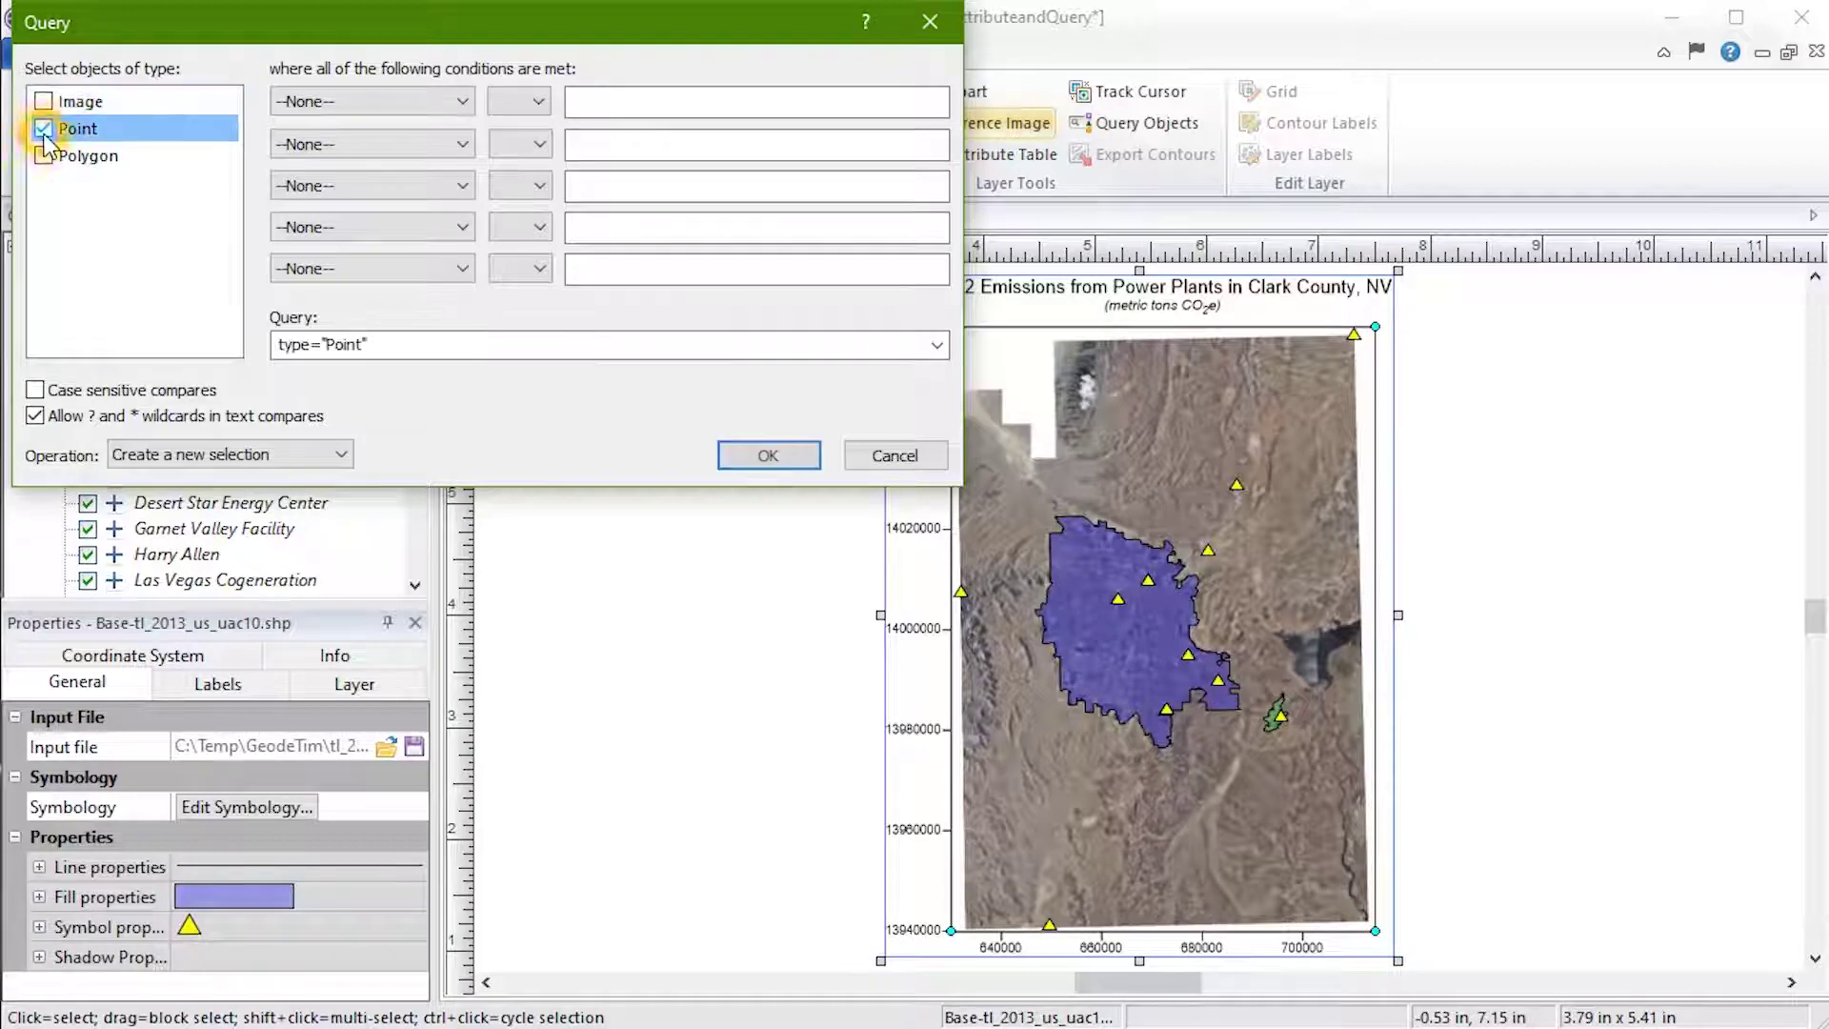
pyautogui.click(448, 101)
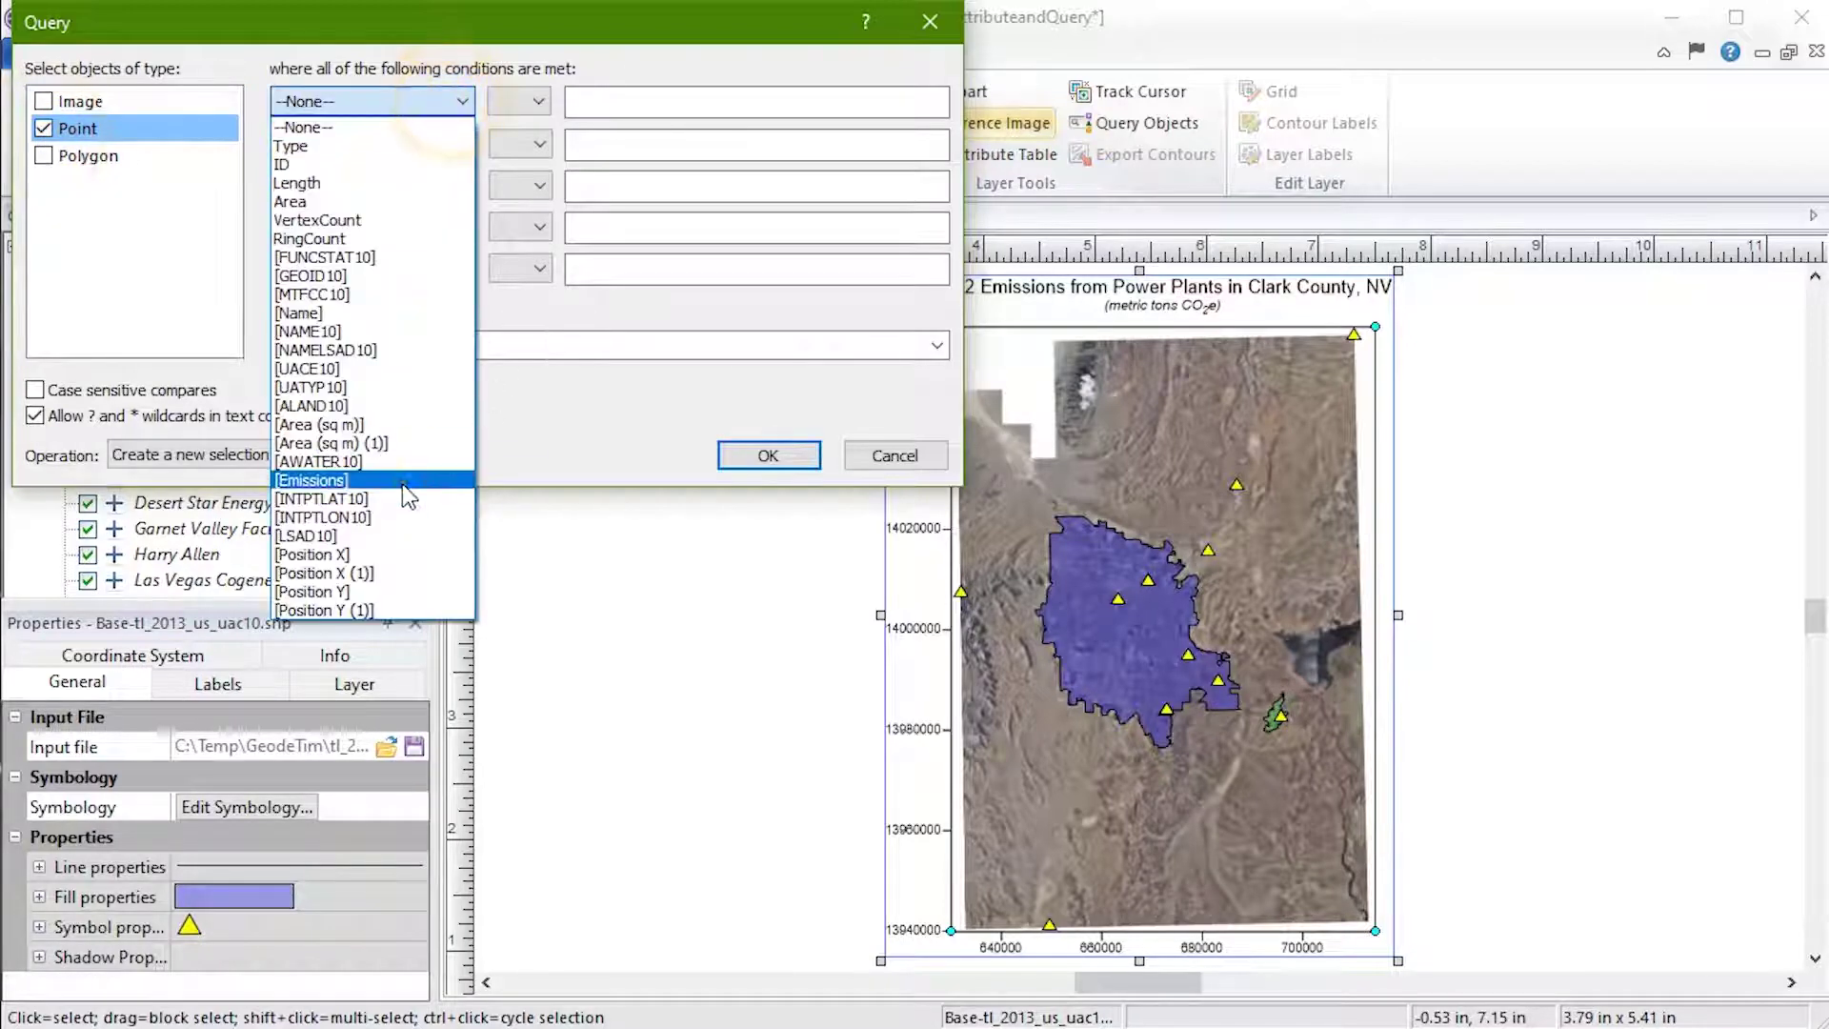
pyautogui.click(405, 480)
pyautogui.click(538, 101)
pyautogui.click(525, 214)
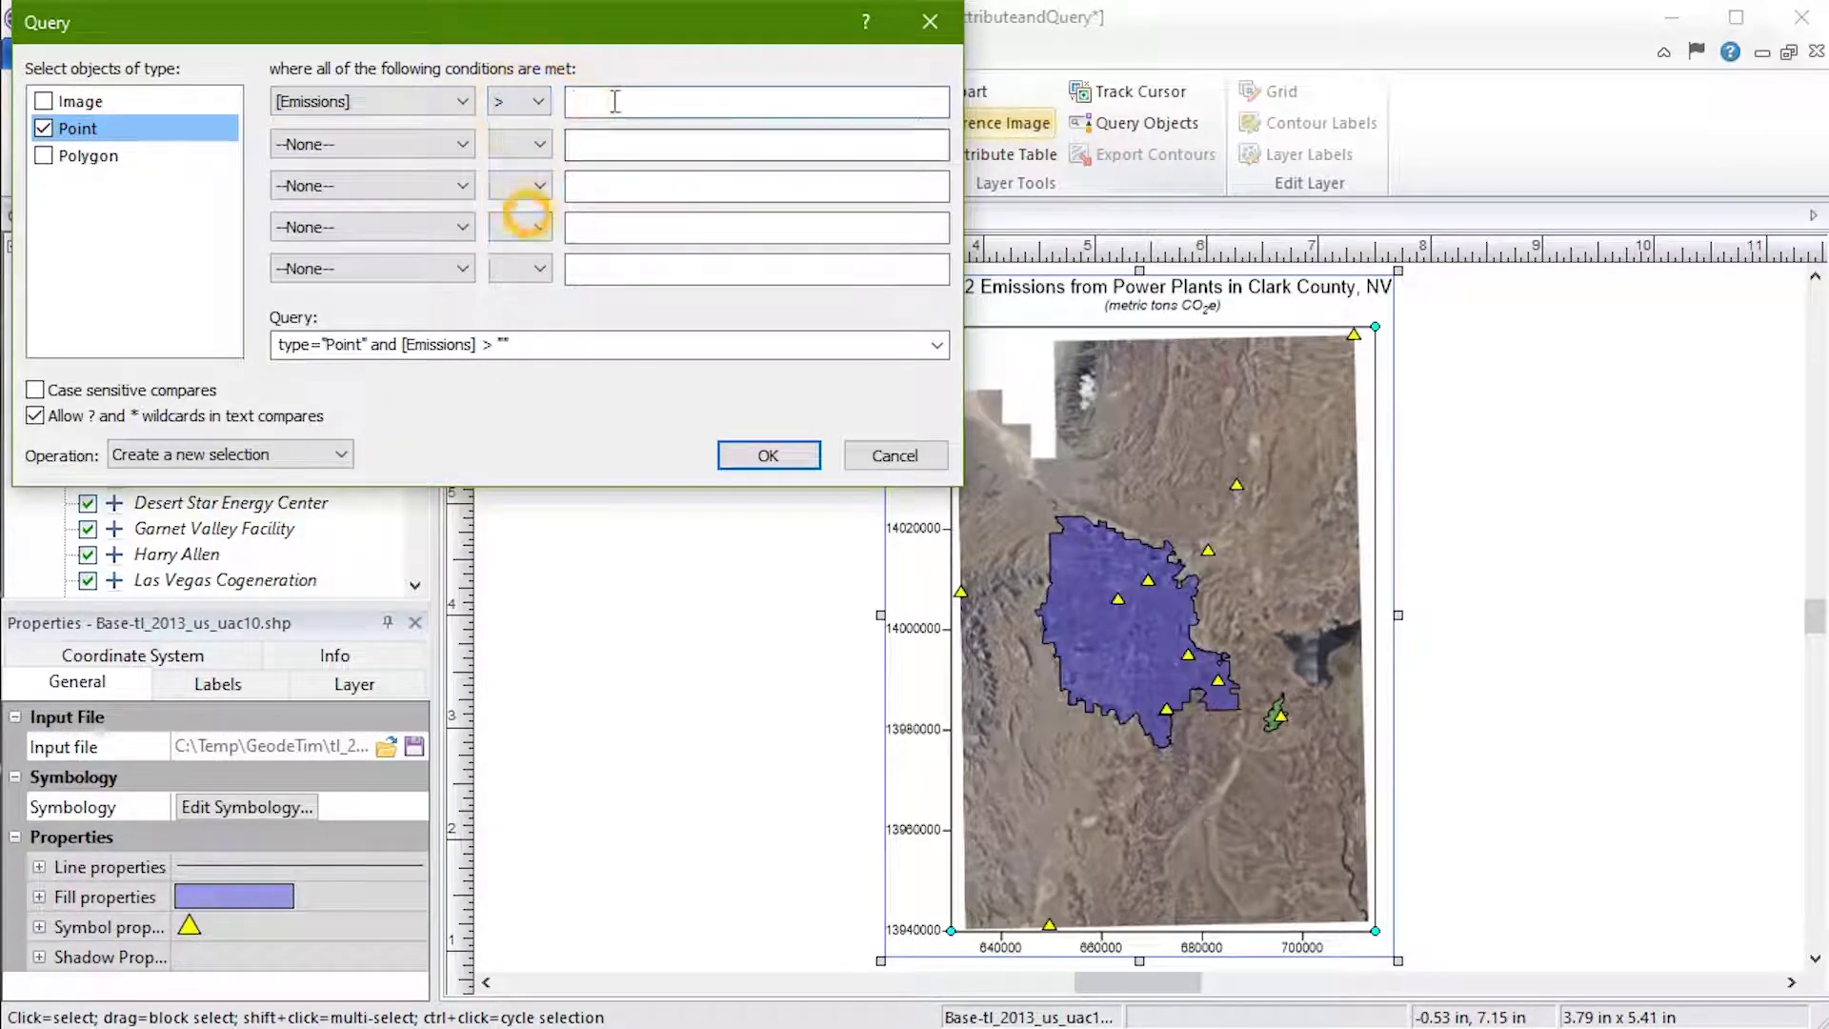
pyautogui.click(616, 101)
pyautogui.write('10000')
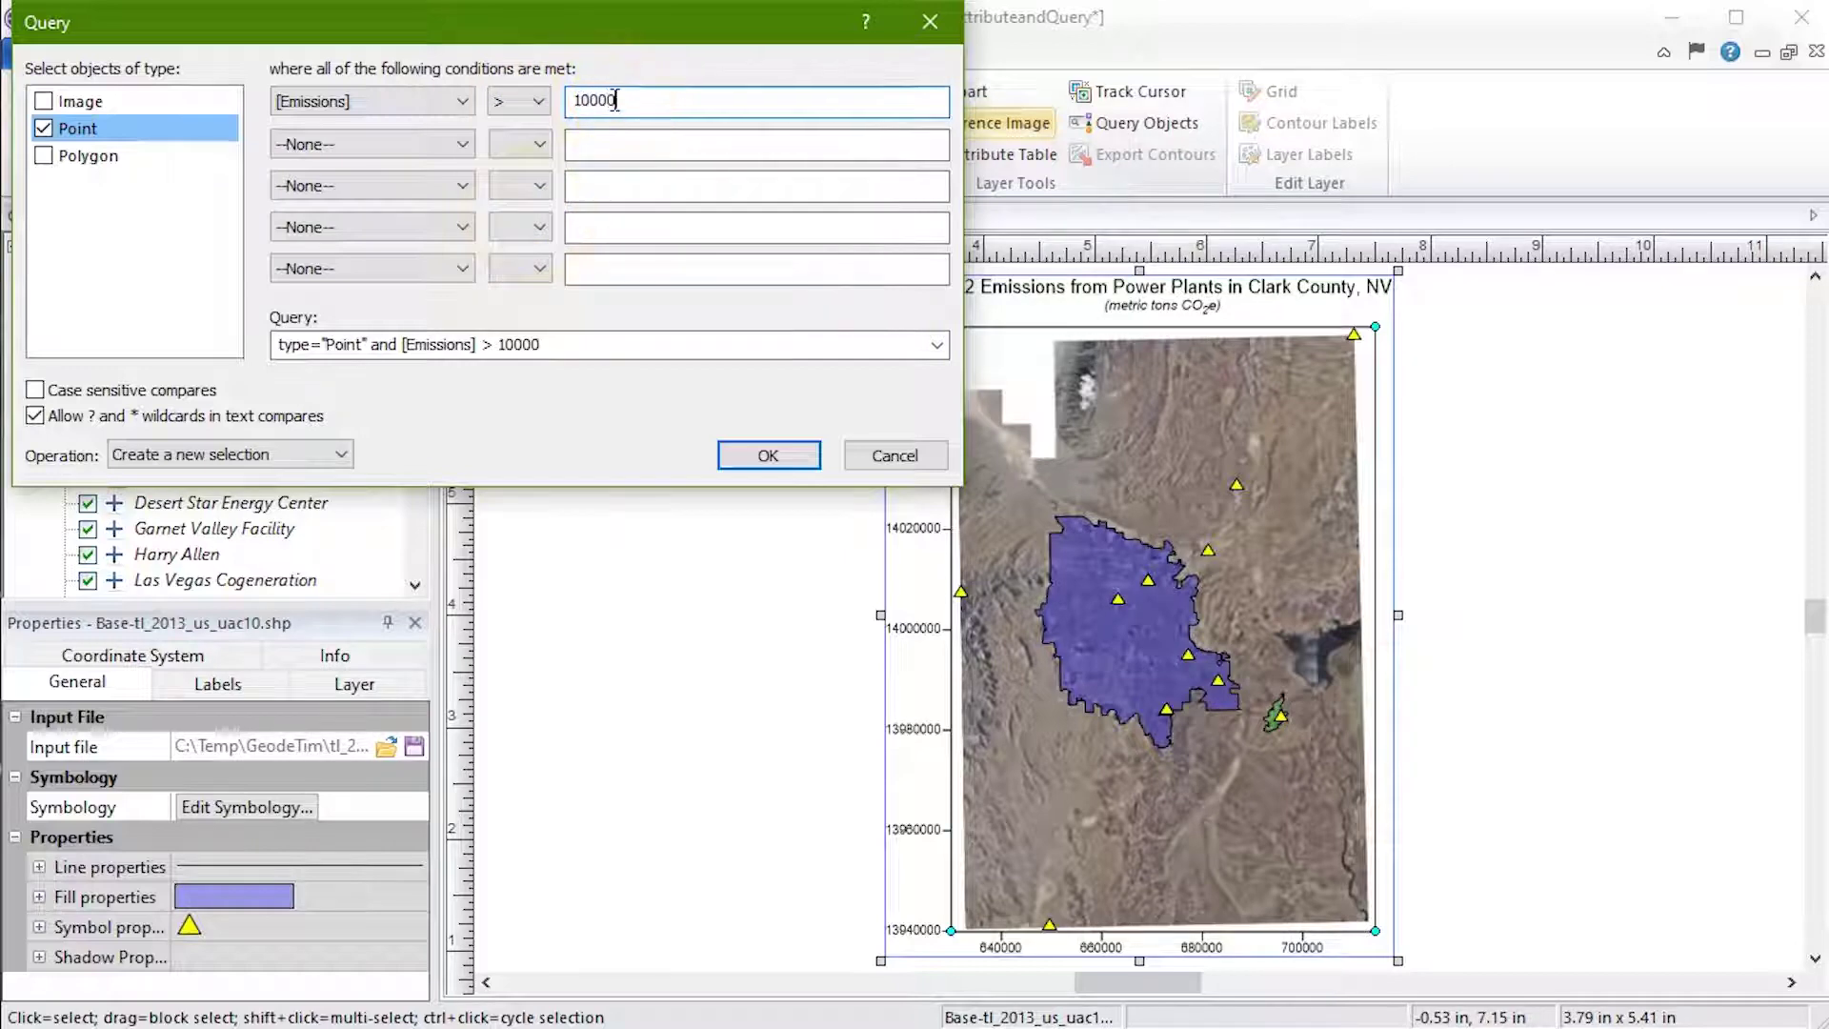
pyautogui.write('00')
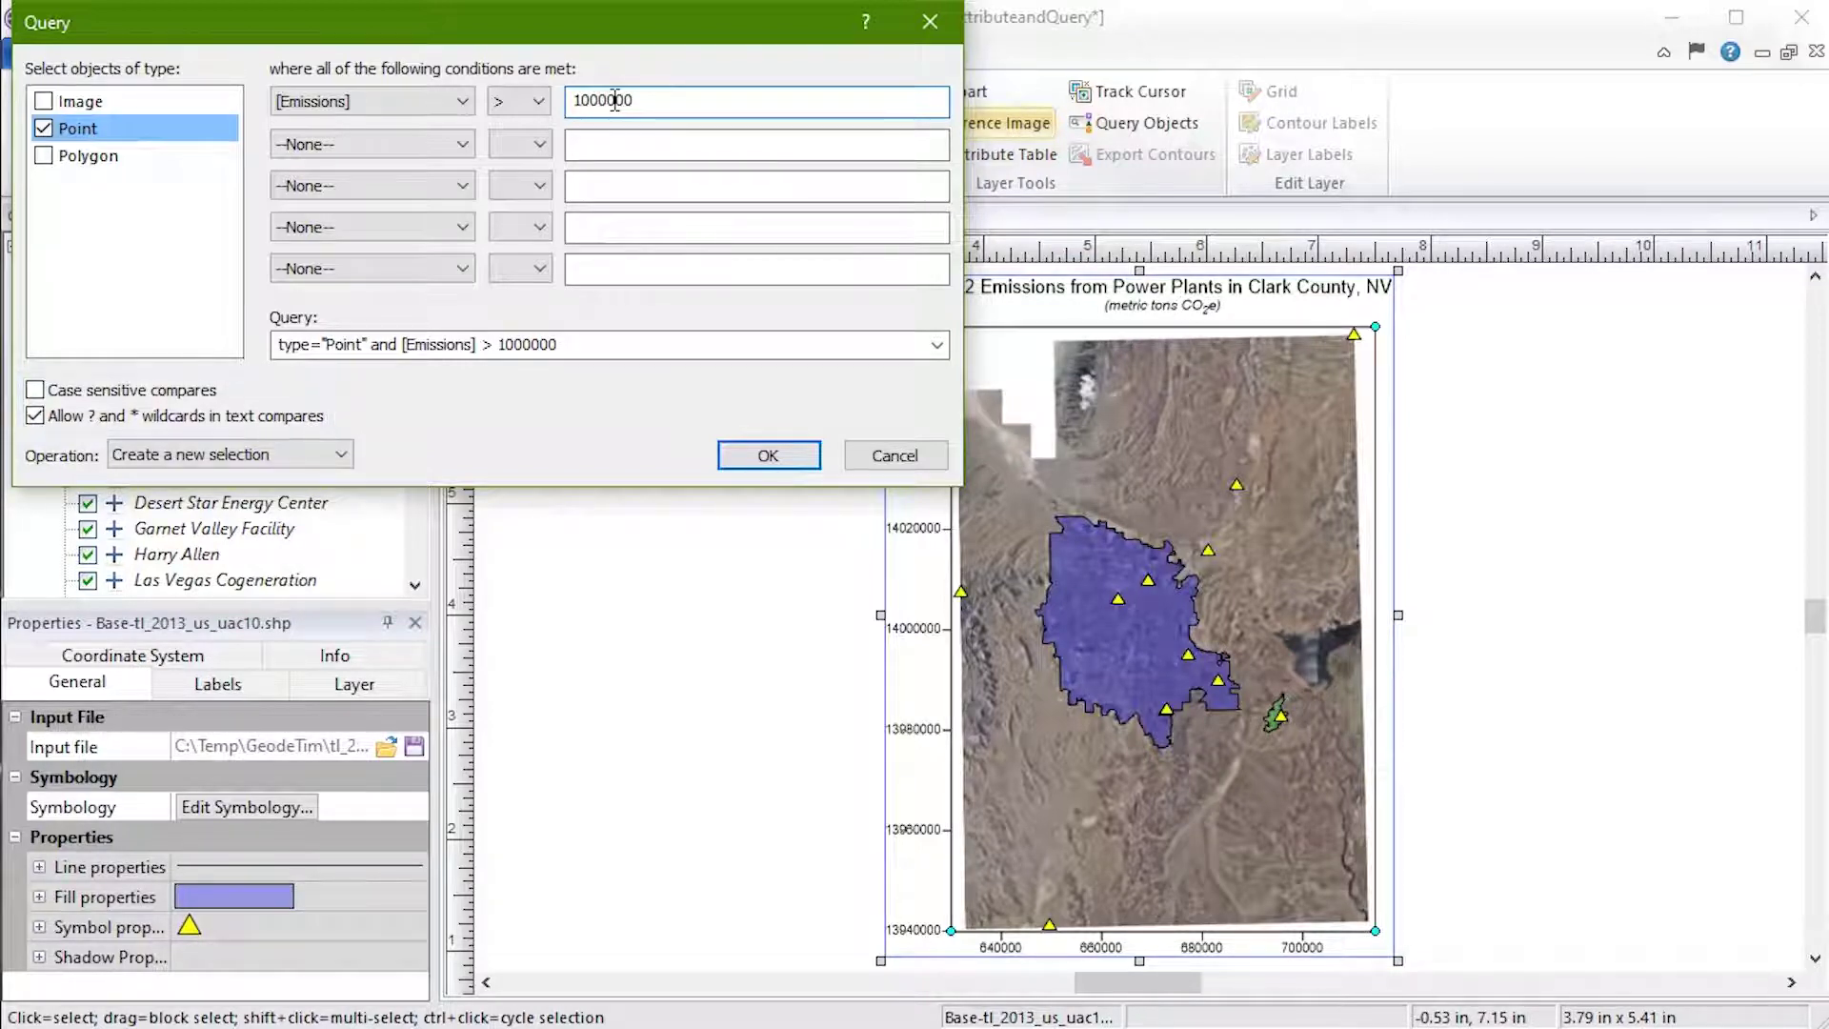
pyautogui.click(345, 455)
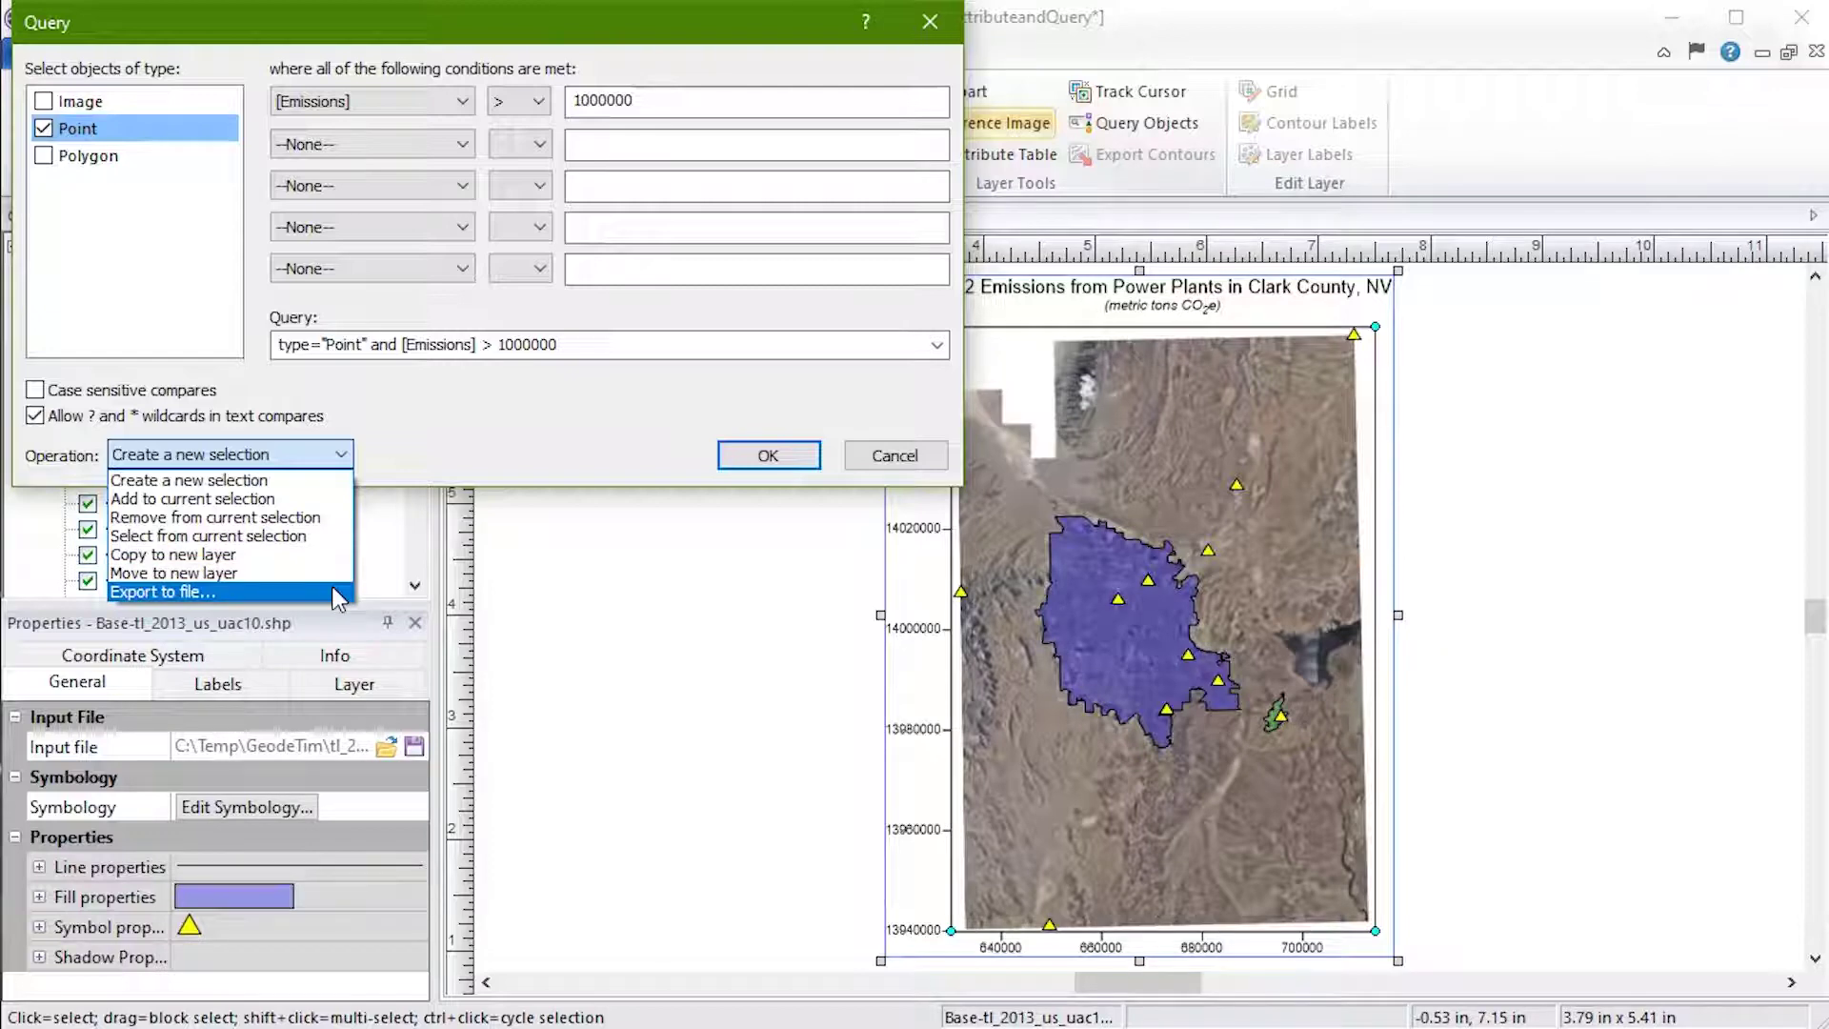
pyautogui.click(329, 480)
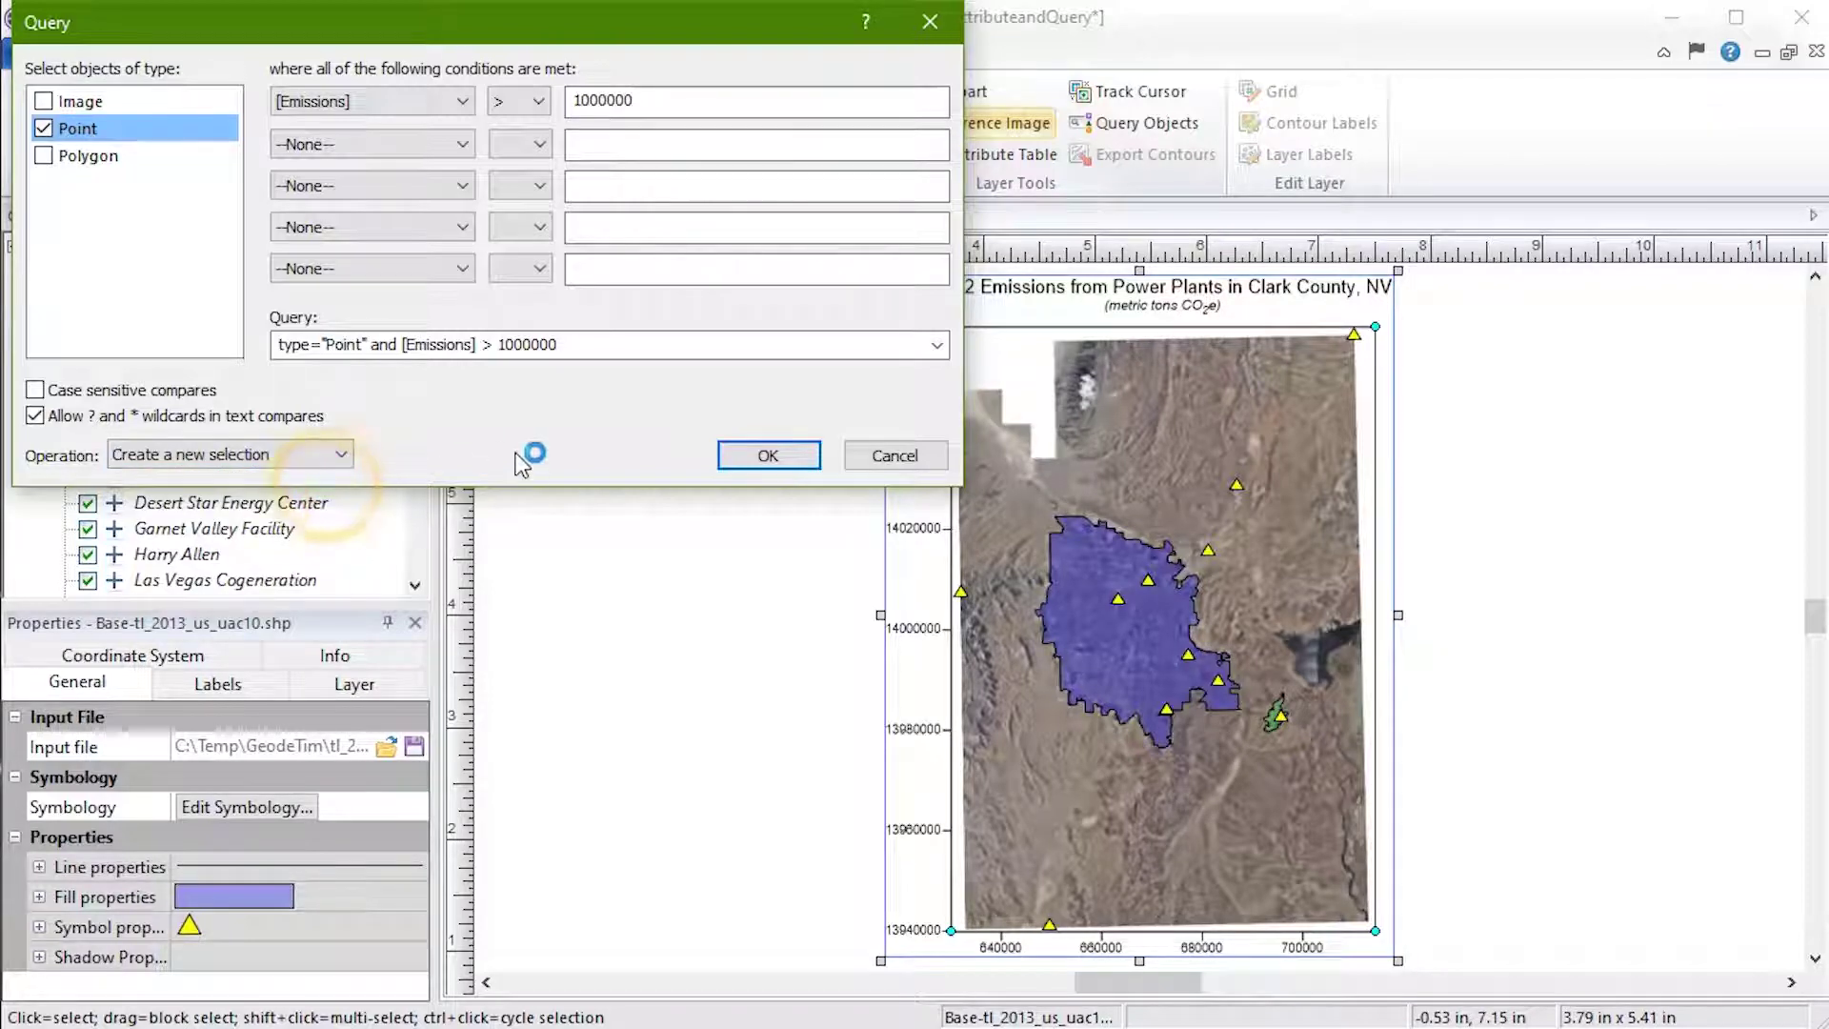
# Run the query and give the selected points 0.2 in symbol size and Ruby Red fill
pyautogui.click(800, 454)
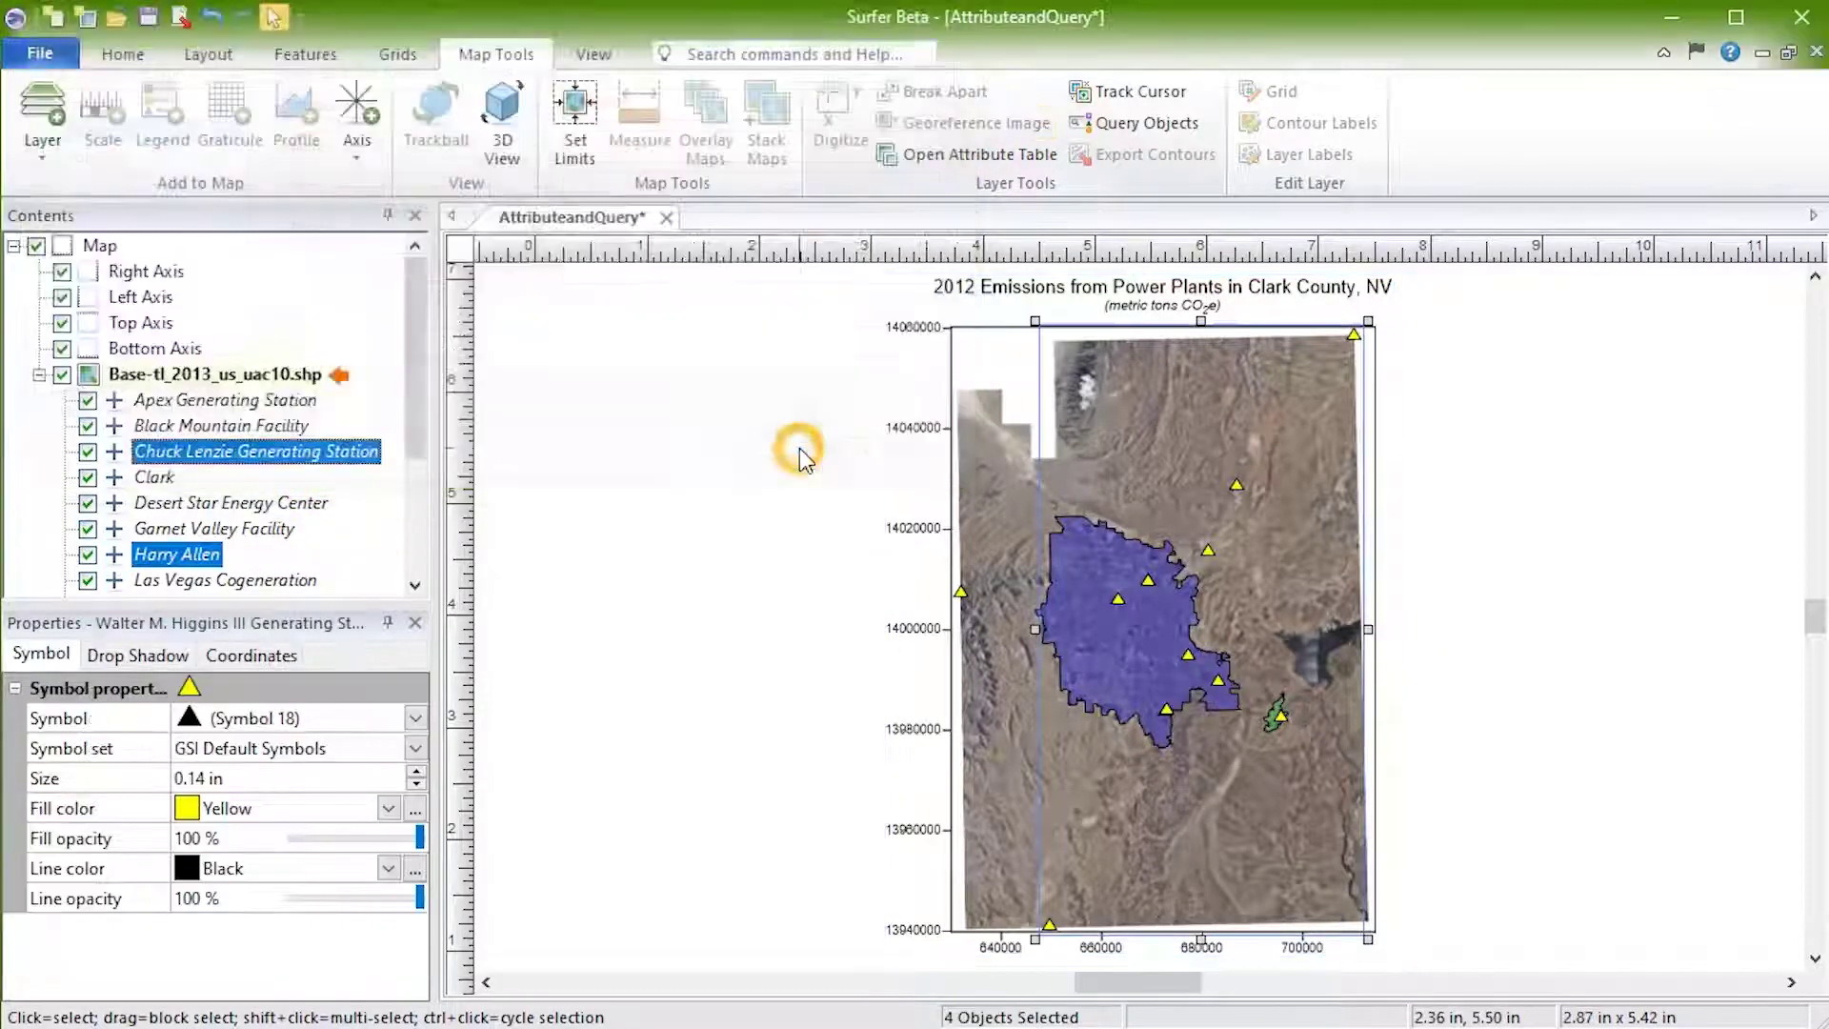
pyautogui.click(324, 778)
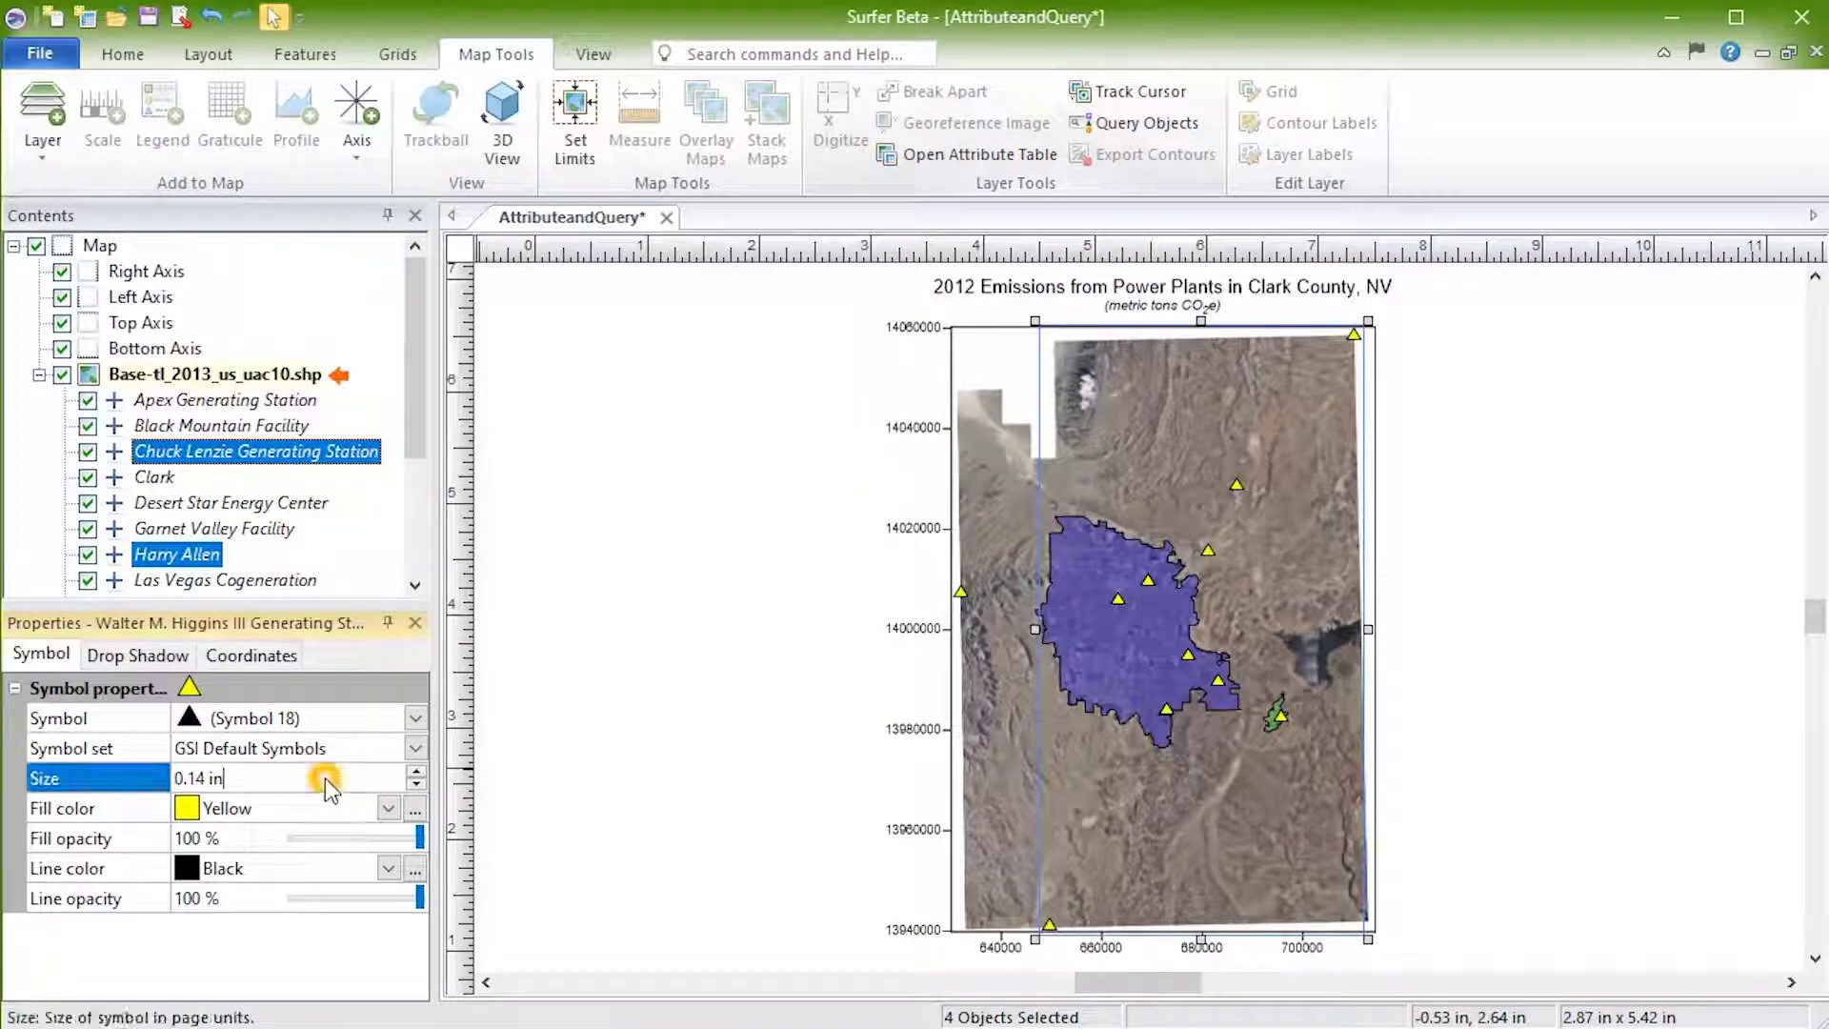
pyautogui.press('Left')
pyautogui.press('Left')
pyautogui.press('Left')
pyautogui.press('BackSpace')
pyautogui.press('BackSpace')
pyautogui.write('2')
pyautogui.click(386, 812)
pyautogui.click(341, 978)
pyautogui.click(740, 854)
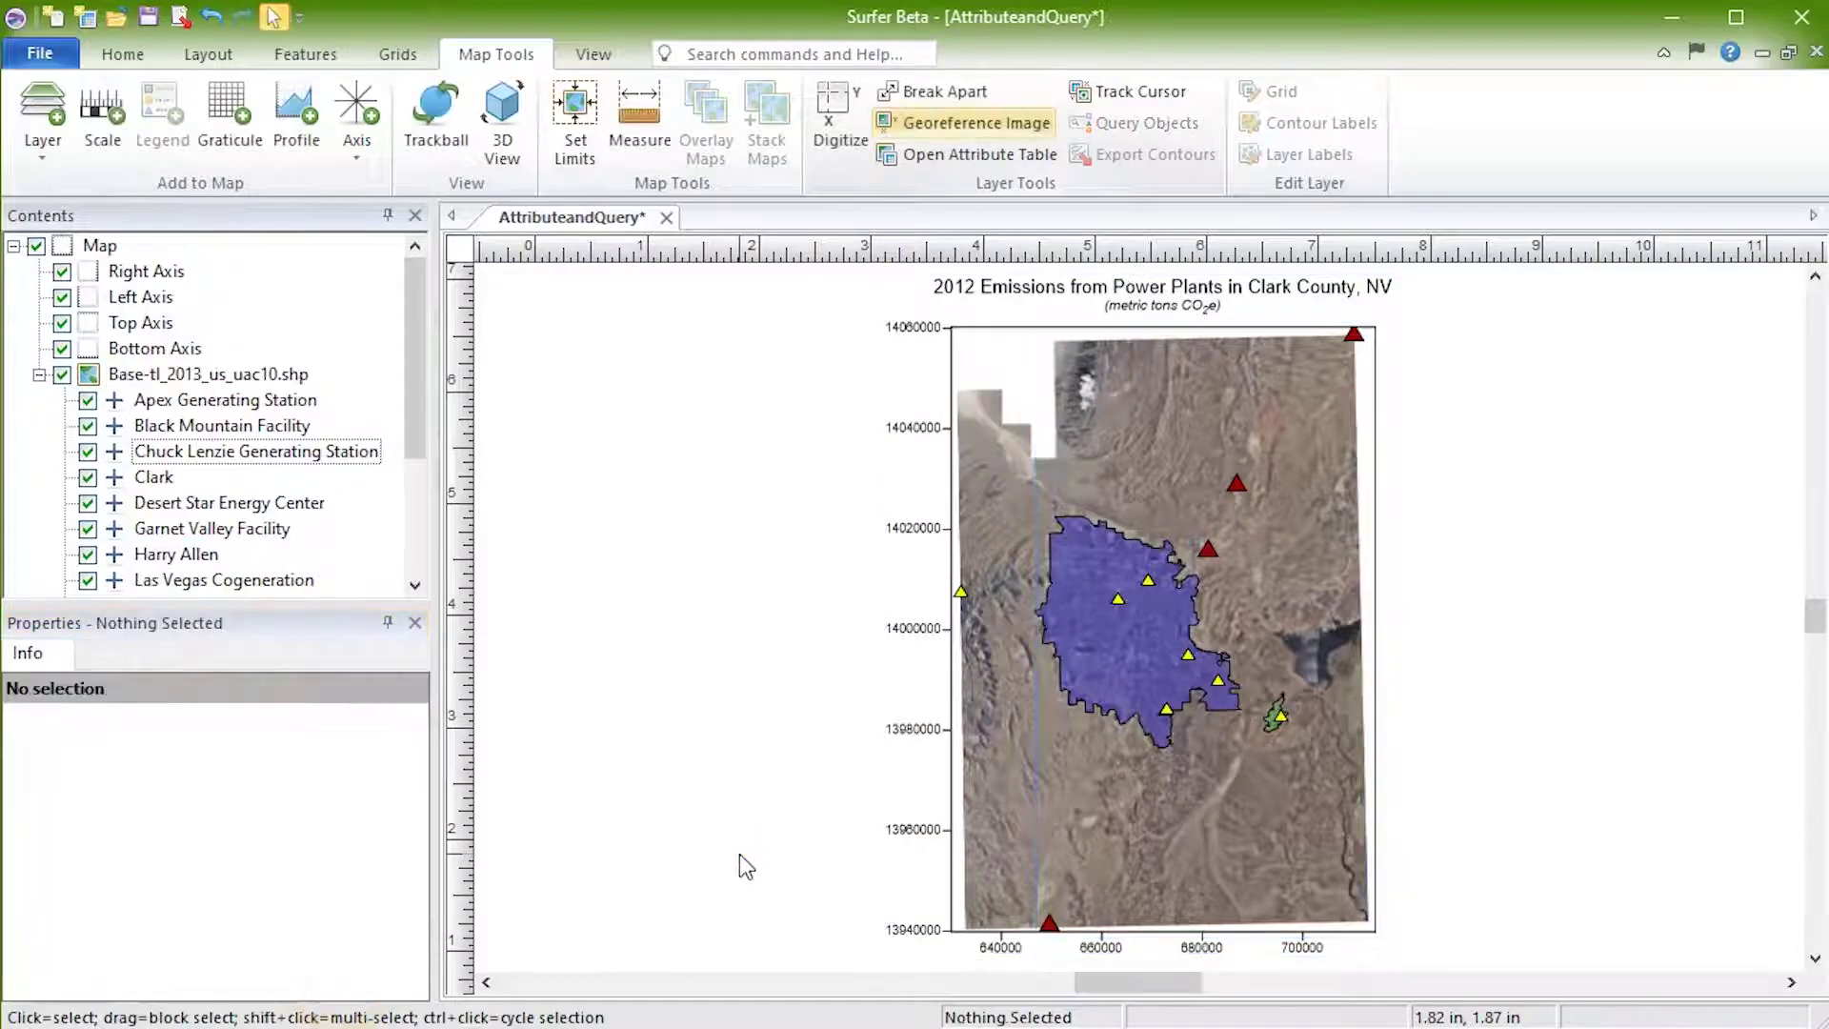